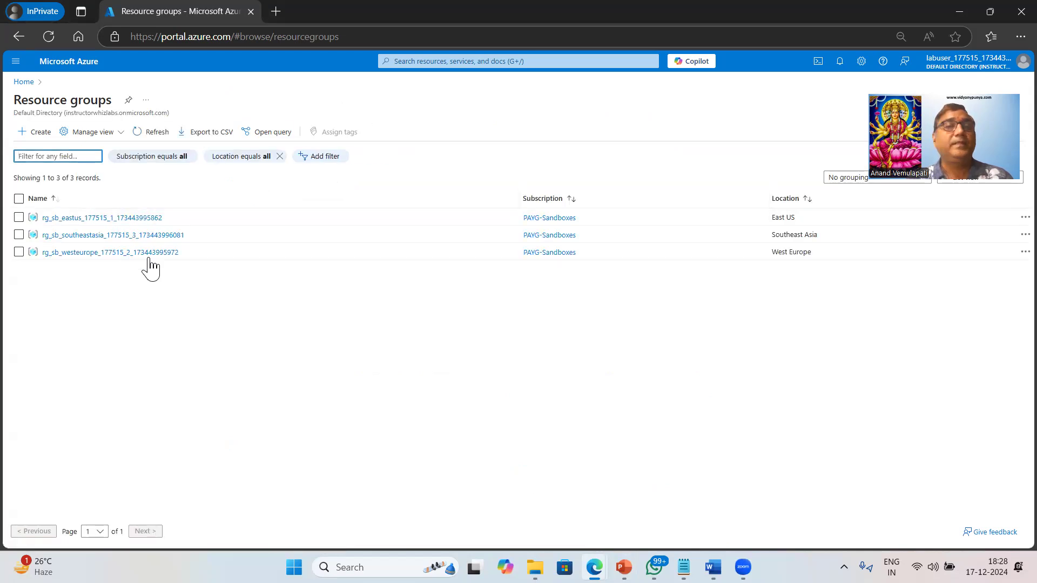
Open the East US resource group and collapse the resource group list to show its overview
click(101, 219)
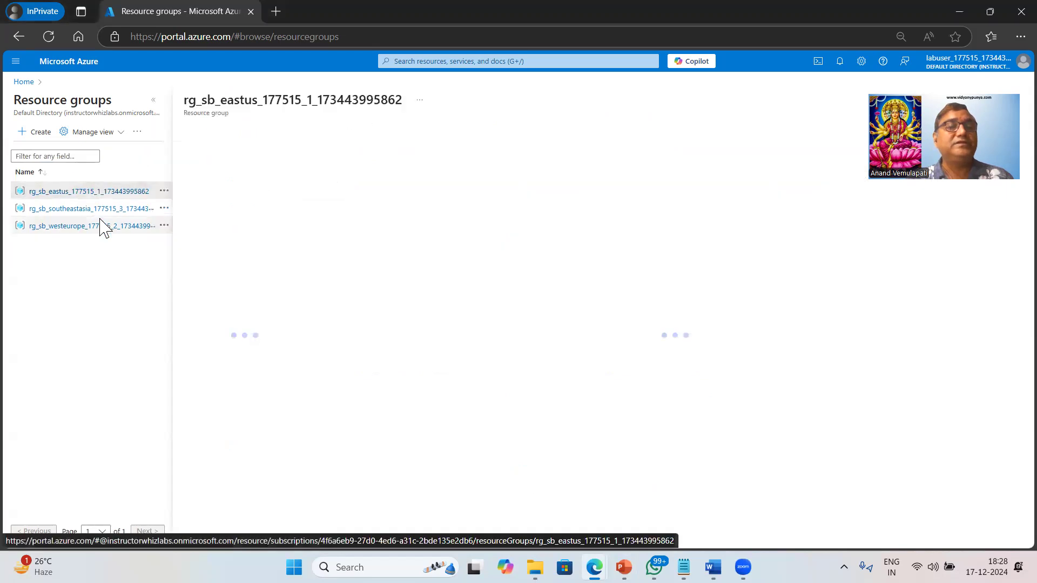
click(154, 103)
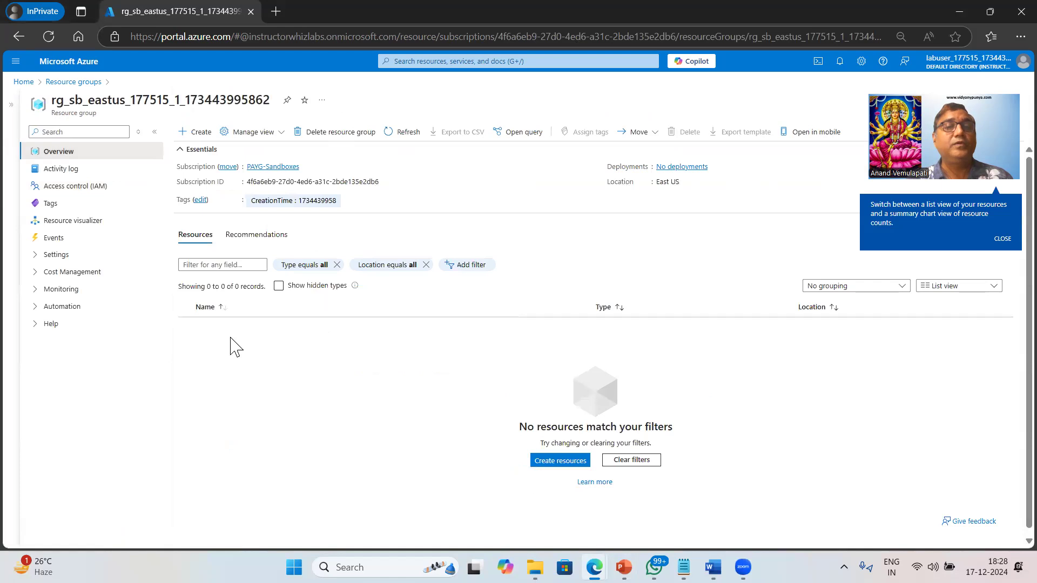
drag(83, 101, 125, 101)
click(310, 359)
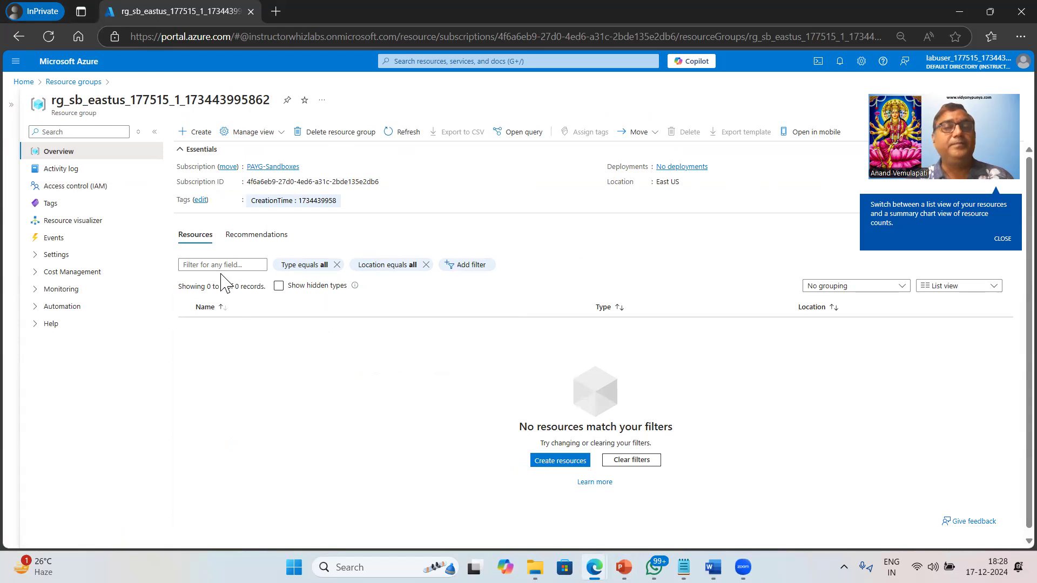
Start creating a Virtual machine from the Marketplace's popular Azure services for this resource group
click(201, 135)
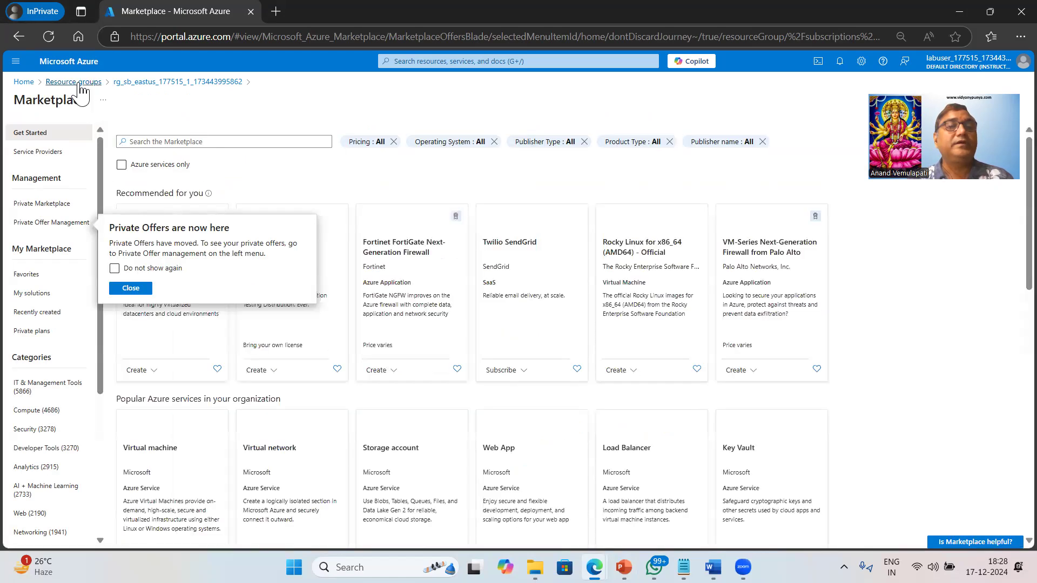
click(481, 62)
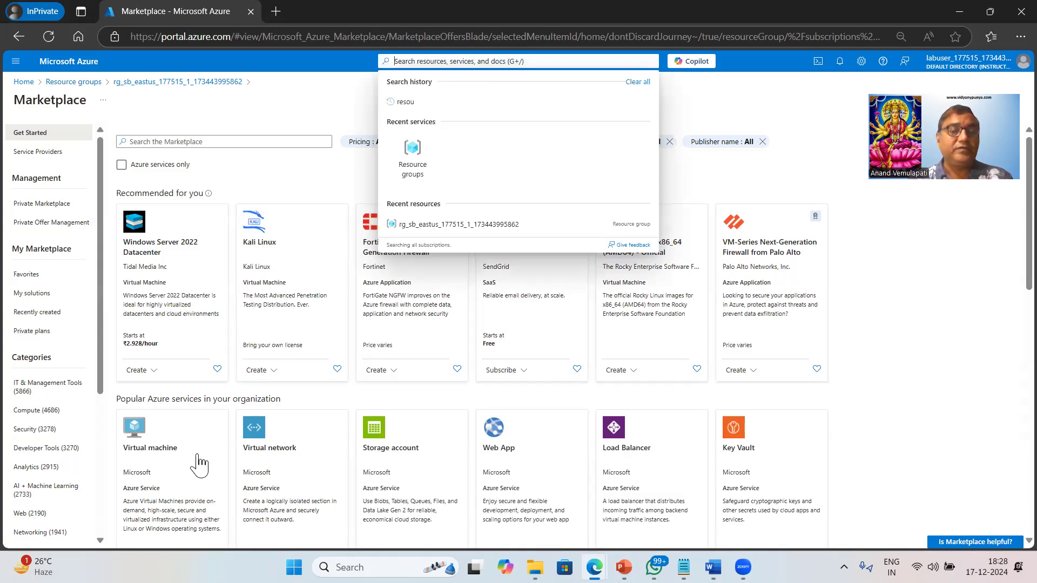
scroll(199, 465, down, 3)
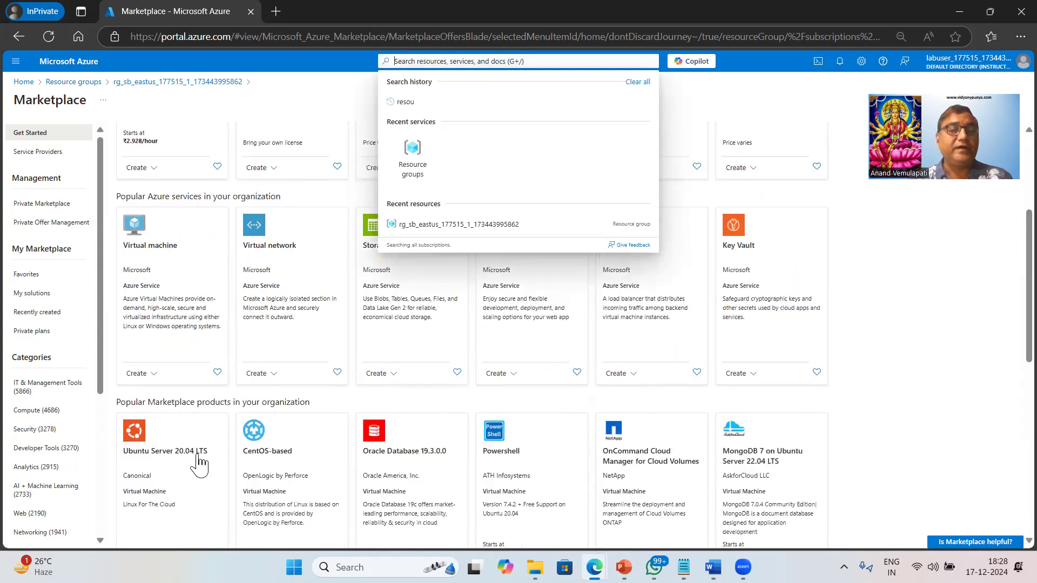
click(142, 375)
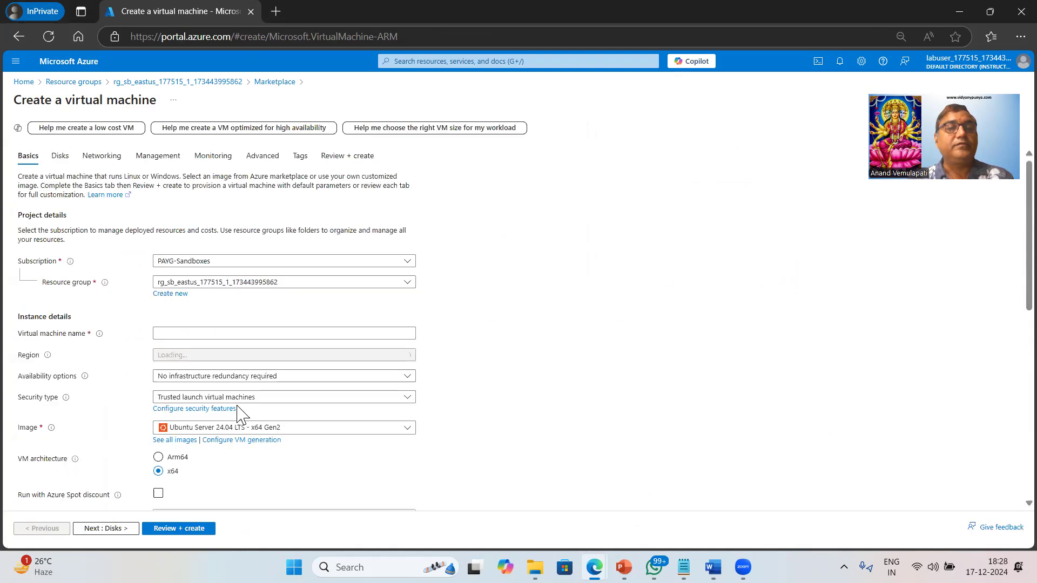
Name the virtual machine myvm1 in the instance details
click(214, 334)
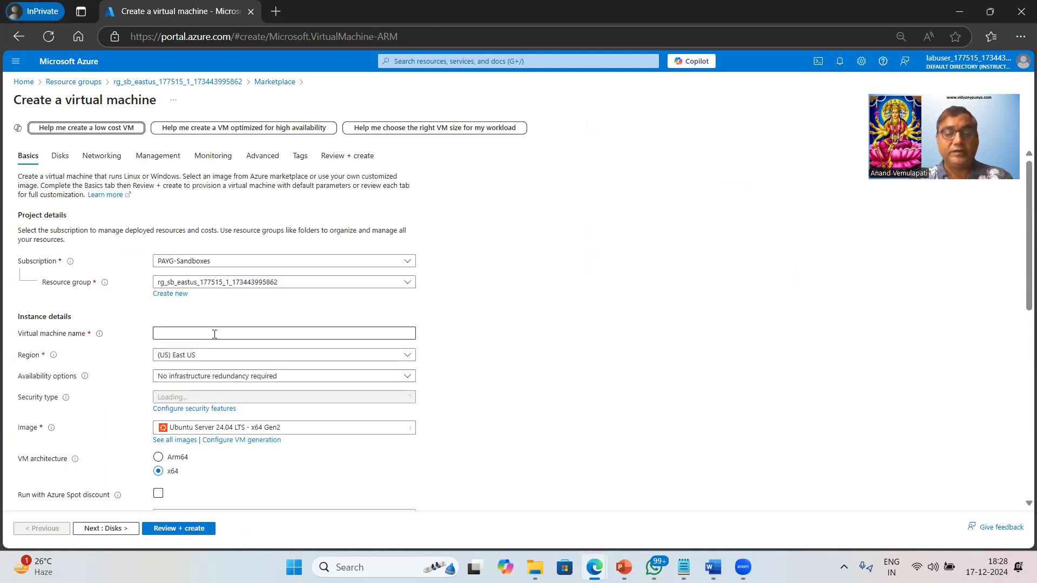
text(vm1)
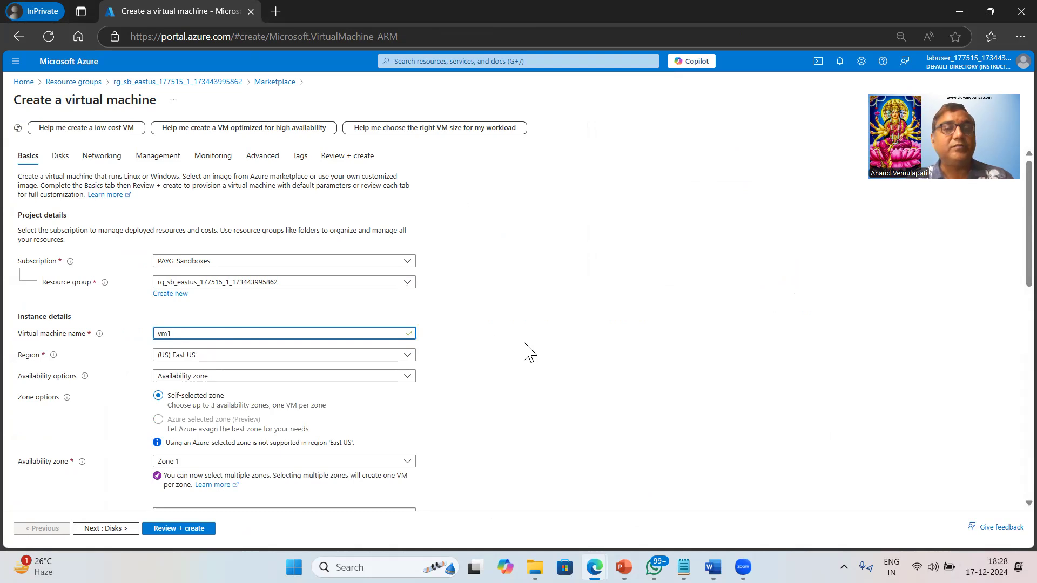
scroll(527, 351, down, 2)
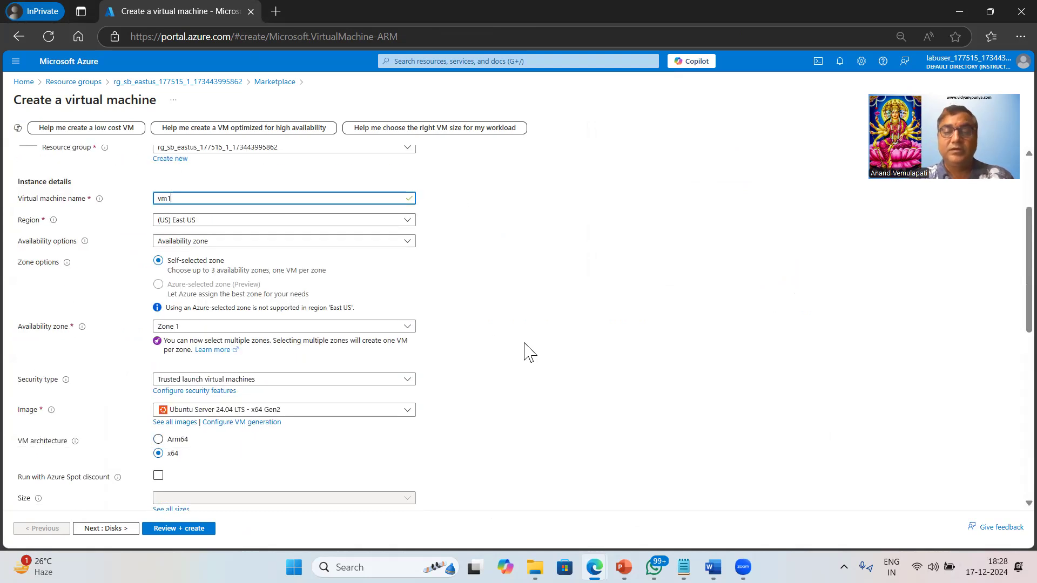
text(my)
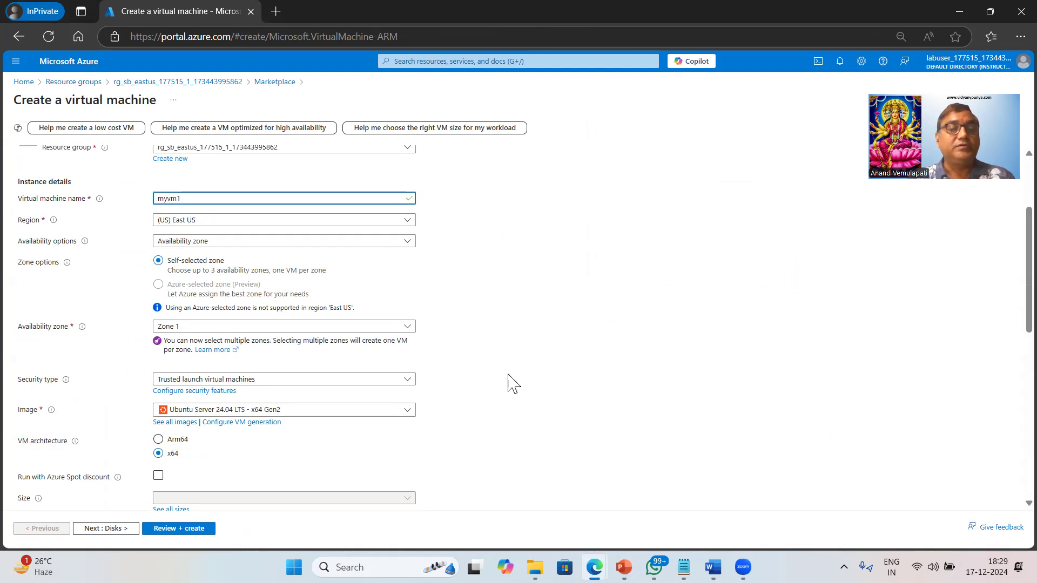
Set the virtual machine's security type to Standard
scroll(362, 254, down, 2)
click(254, 246)
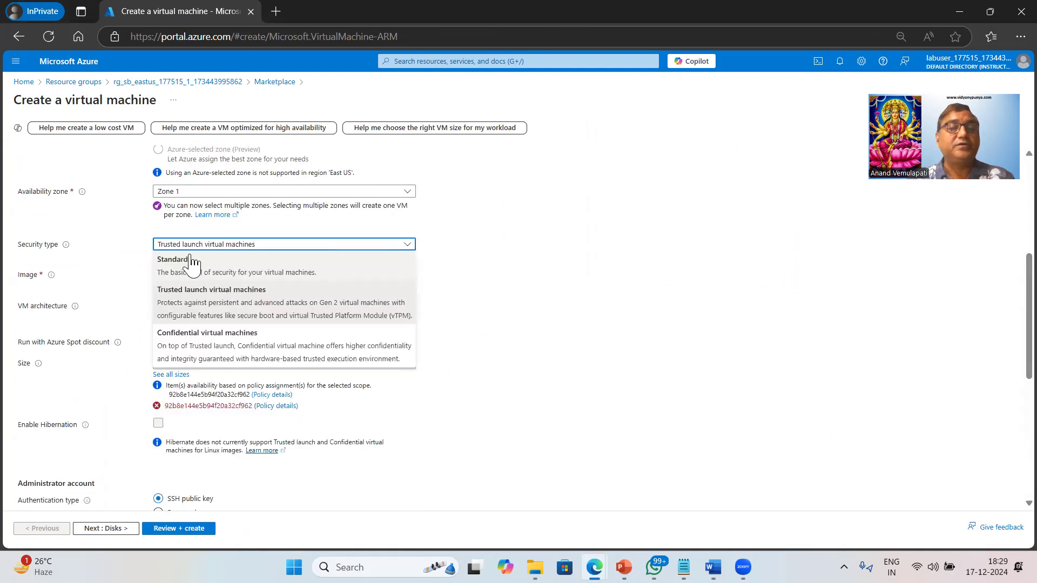
click(186, 258)
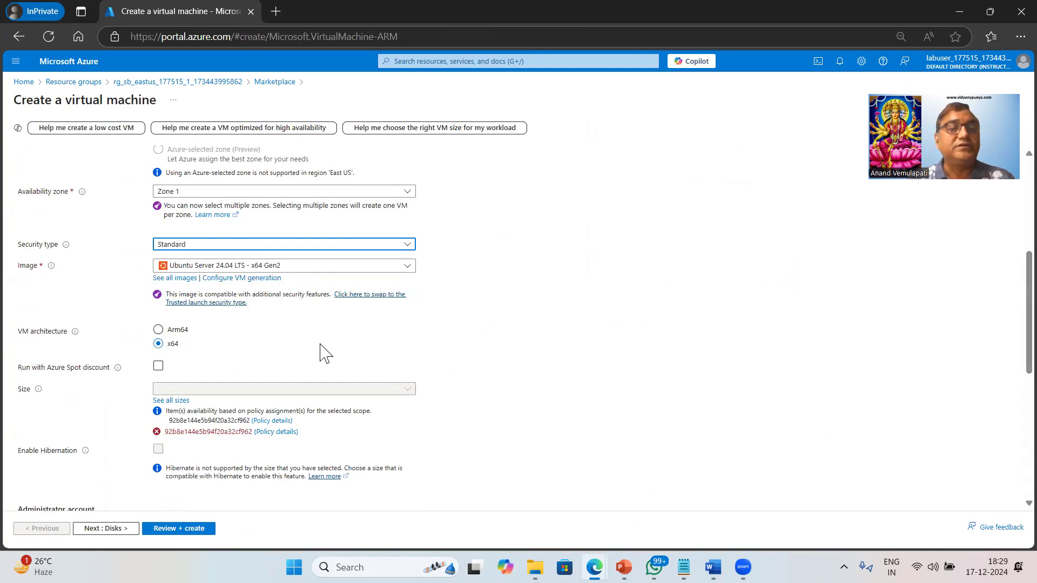
Choose the B2s size for the virtual machine from the full list of sizes
scroll(324, 354, down, 2)
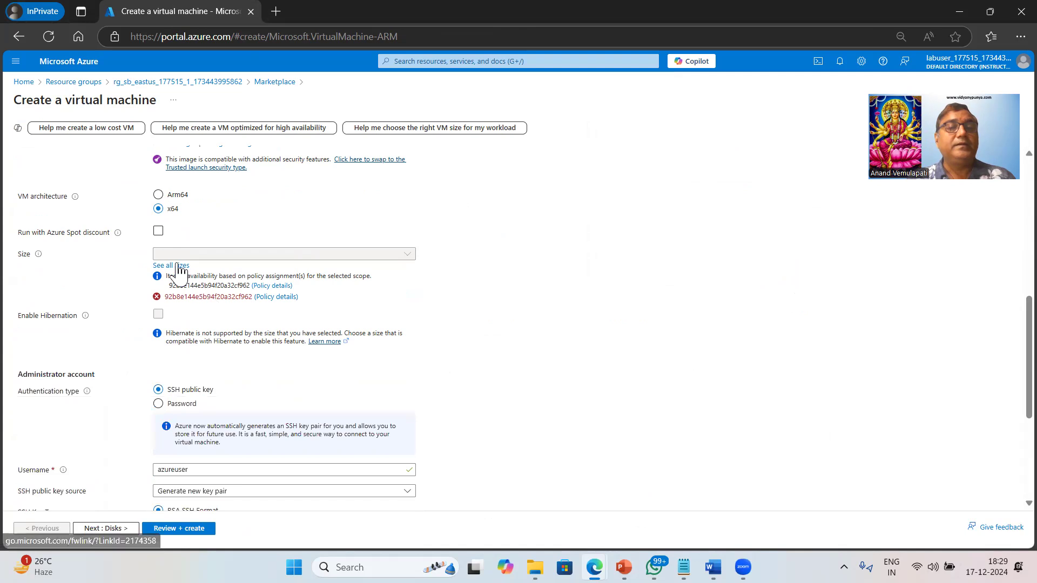
click(171, 266)
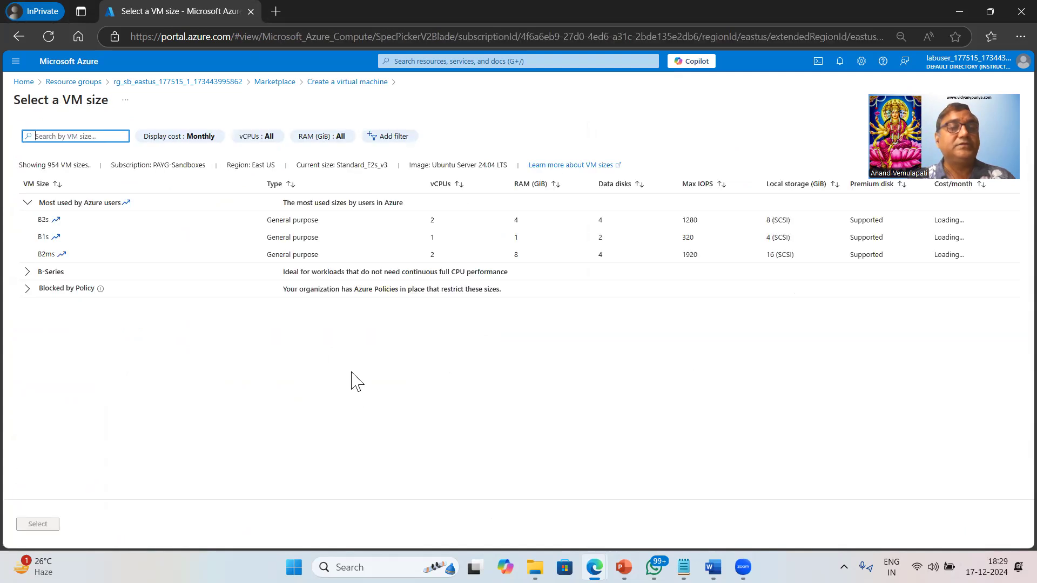
click(51, 222)
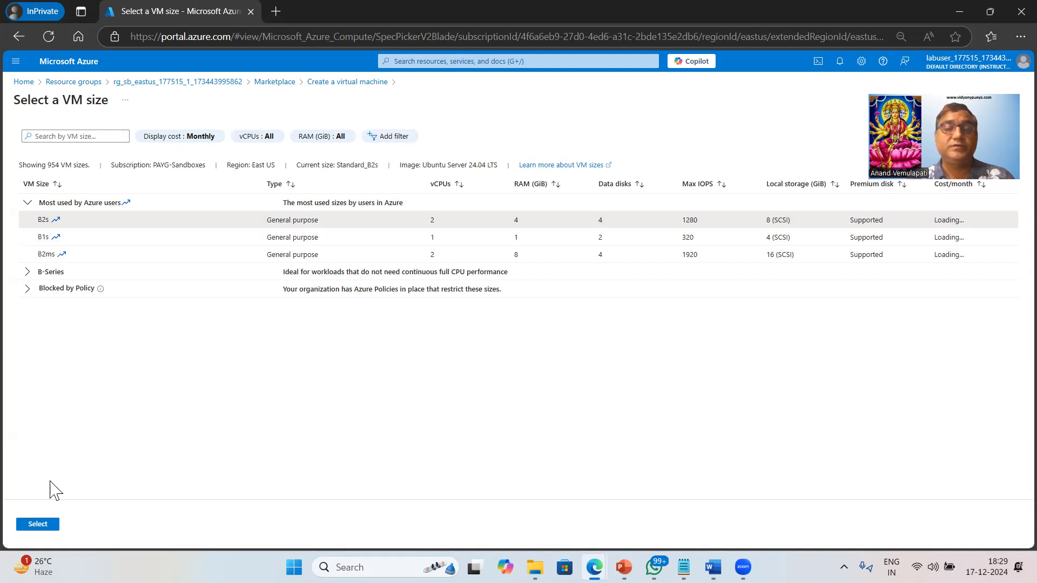
click(38, 524)
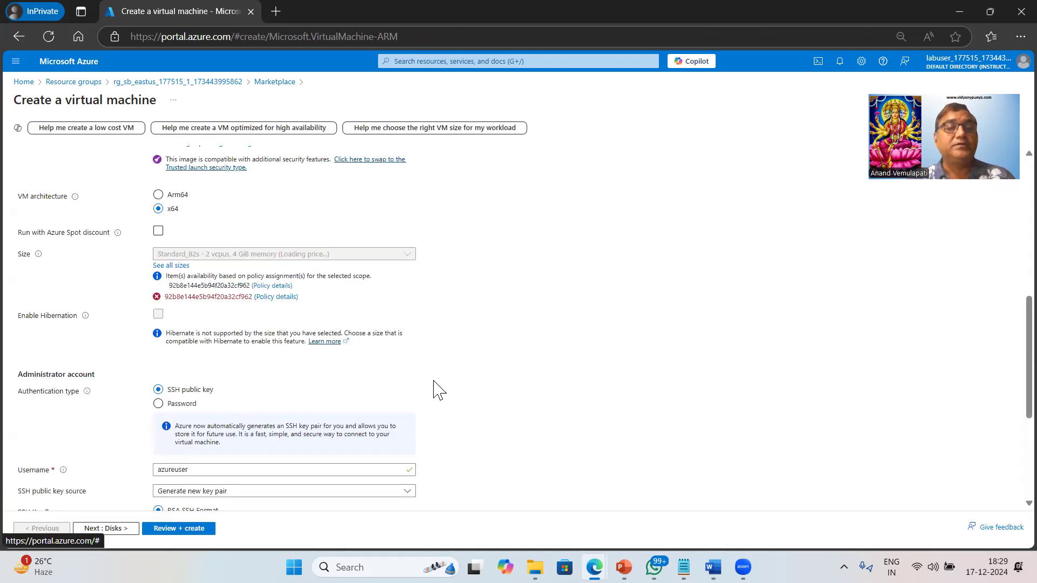
Switch the administrator account to password authentication and set the username to azureuser
scroll(436, 391, down, 1)
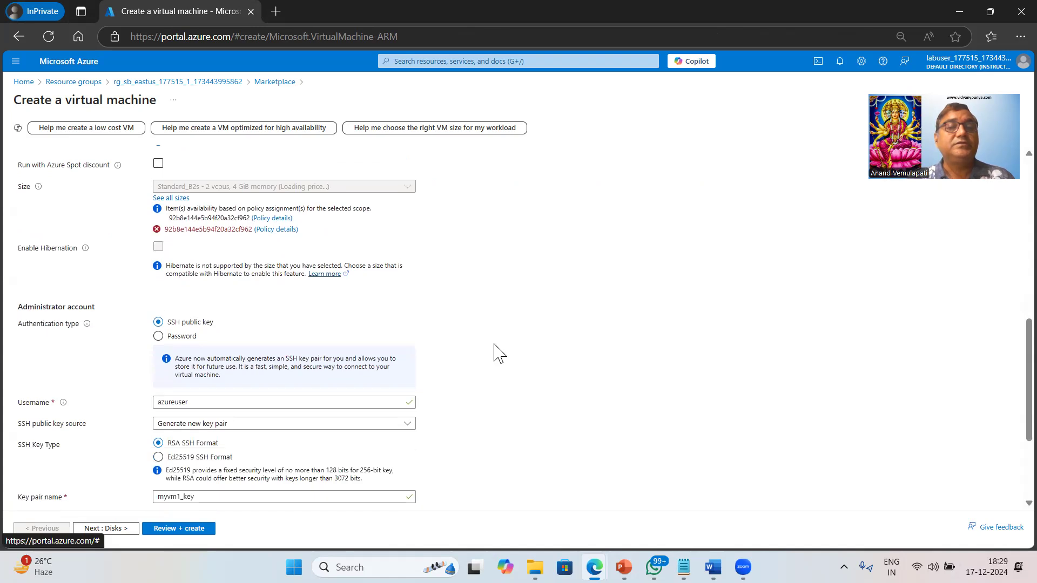
scroll(497, 354, up, 2)
scroll(497, 353, down, 2)
scroll(185, 269, down, 1)
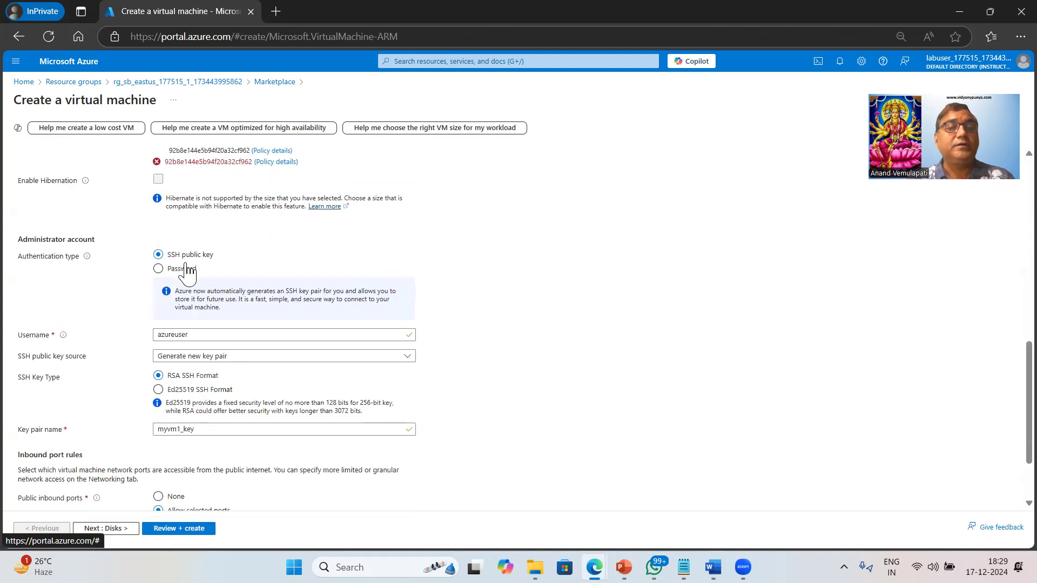
click(158, 269)
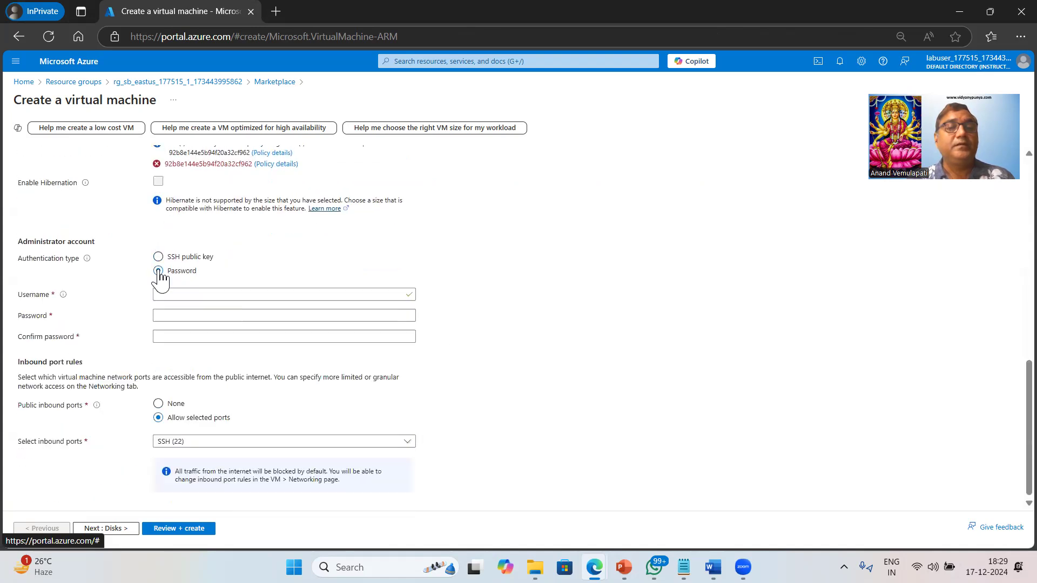
click(210, 292)
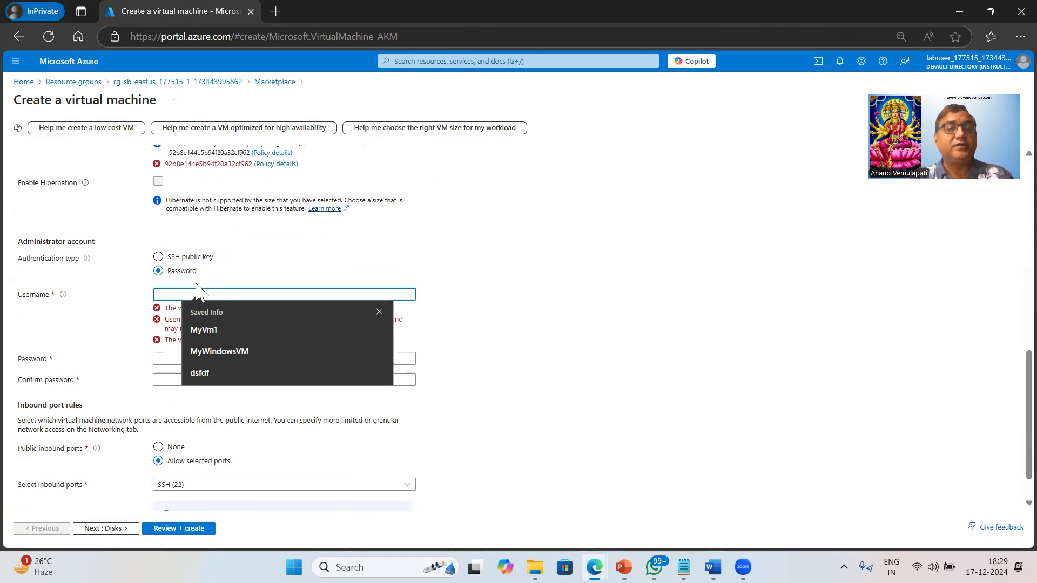
text(azure)
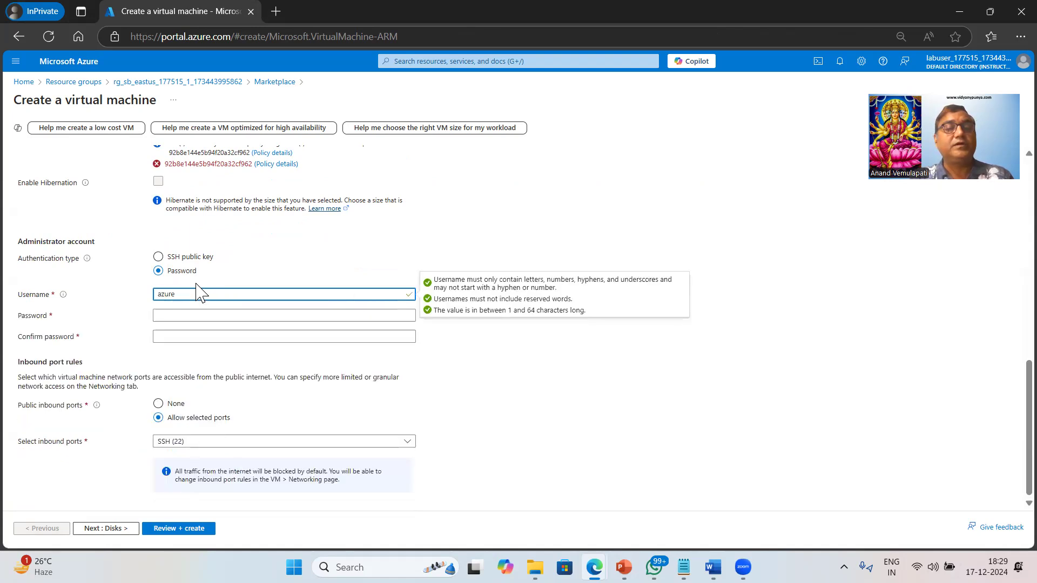
text(user)
key(Tab)
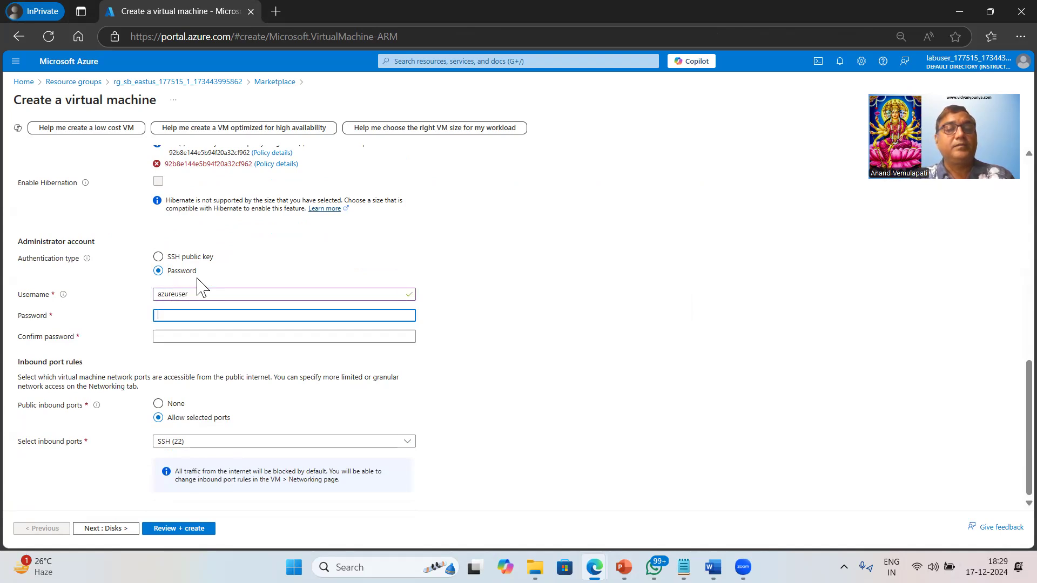
Enter the administrator account password and repeat it in the confirmation field
text(•••••••••••••)
key(Tab)
text(•••••)
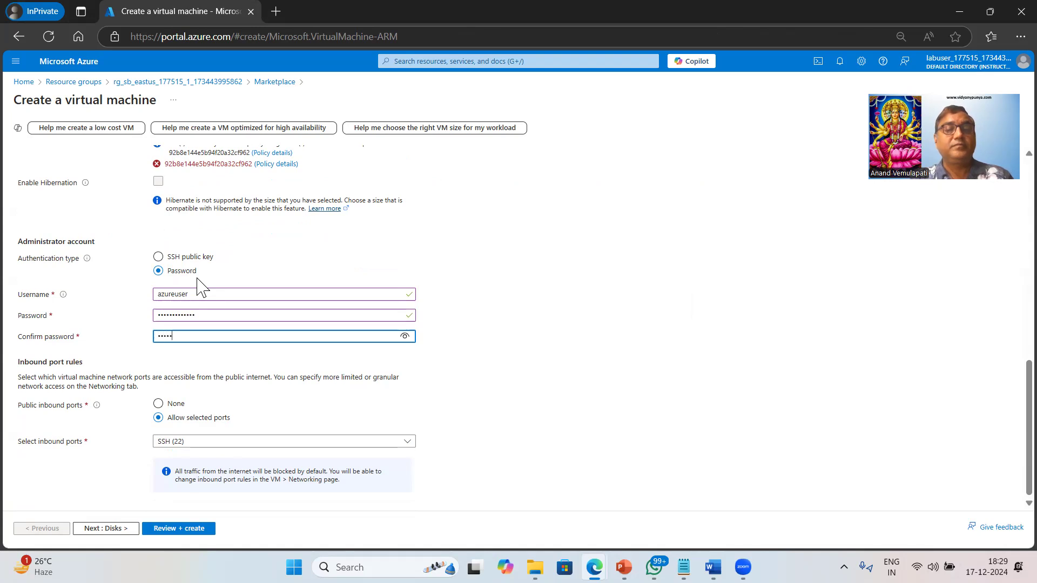
key(BackSpace)
key(BackSpace)
key(BackSpace)
key(BackSpace)
key(BackSpace)
text(•••••••••••••)
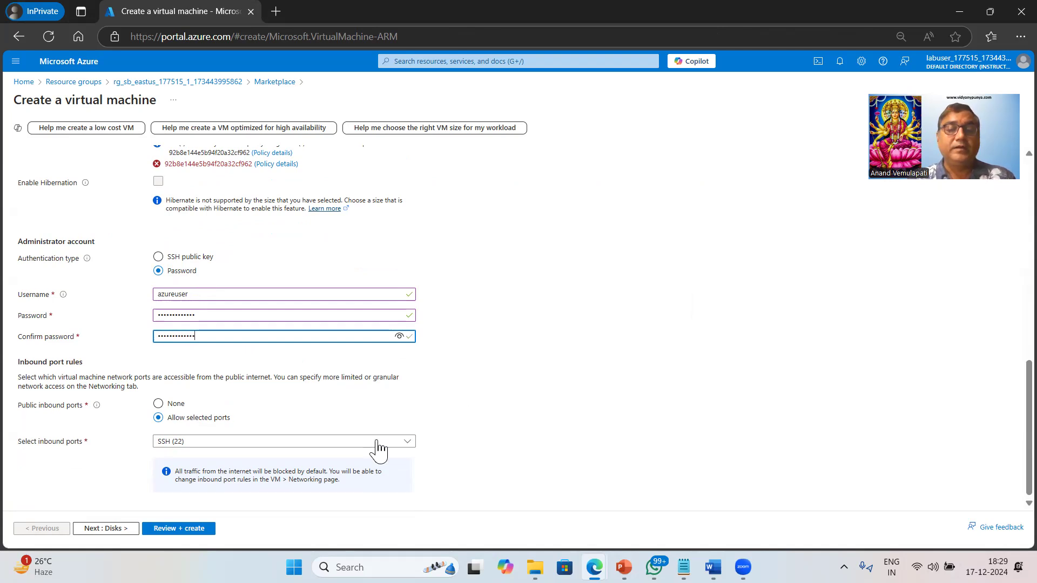
Allow HTTP (80) as a public inbound port in addition to SSH (22)
click(376, 442)
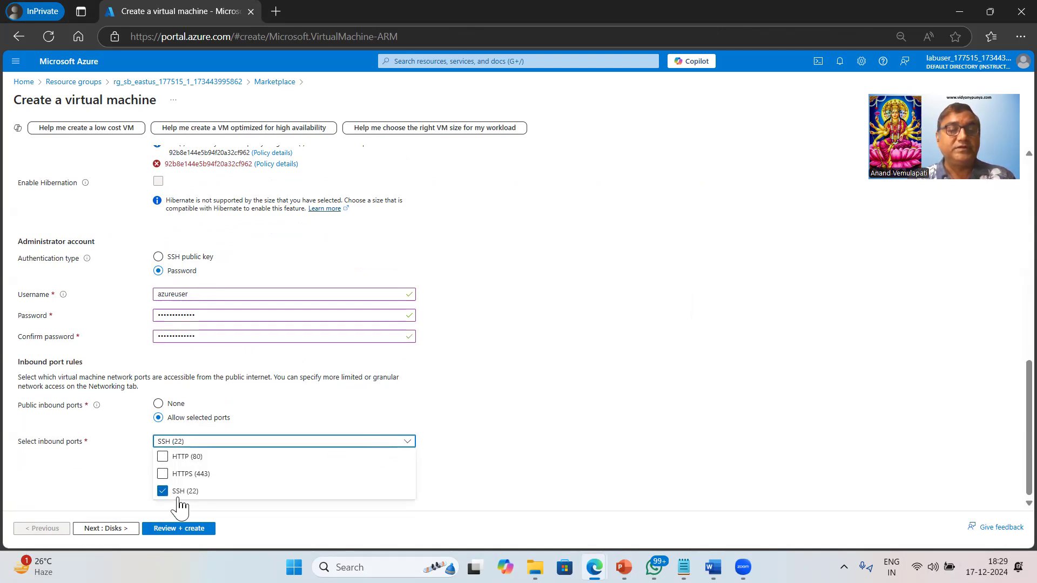
click(163, 457)
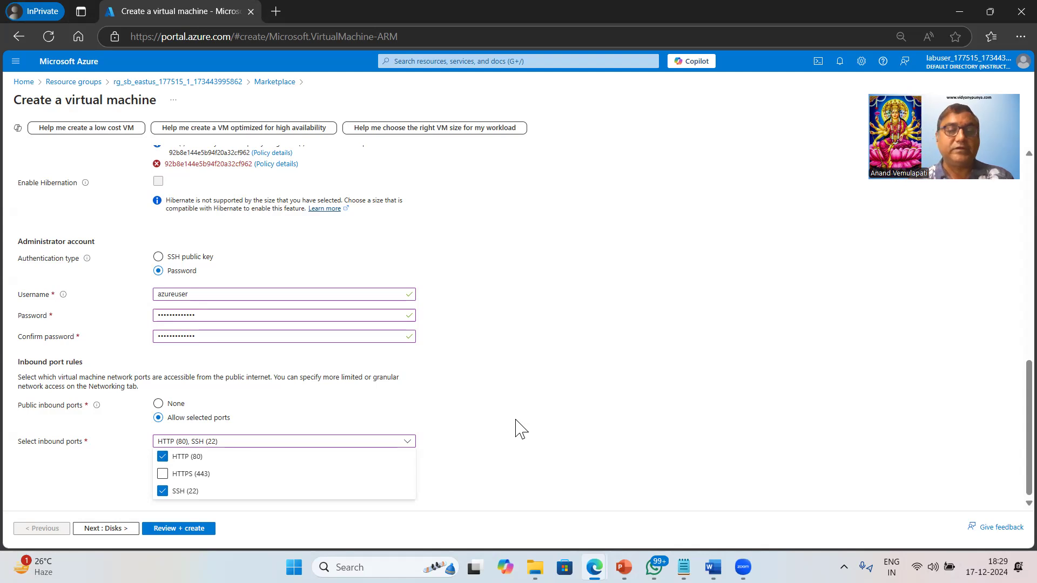
click(554, 413)
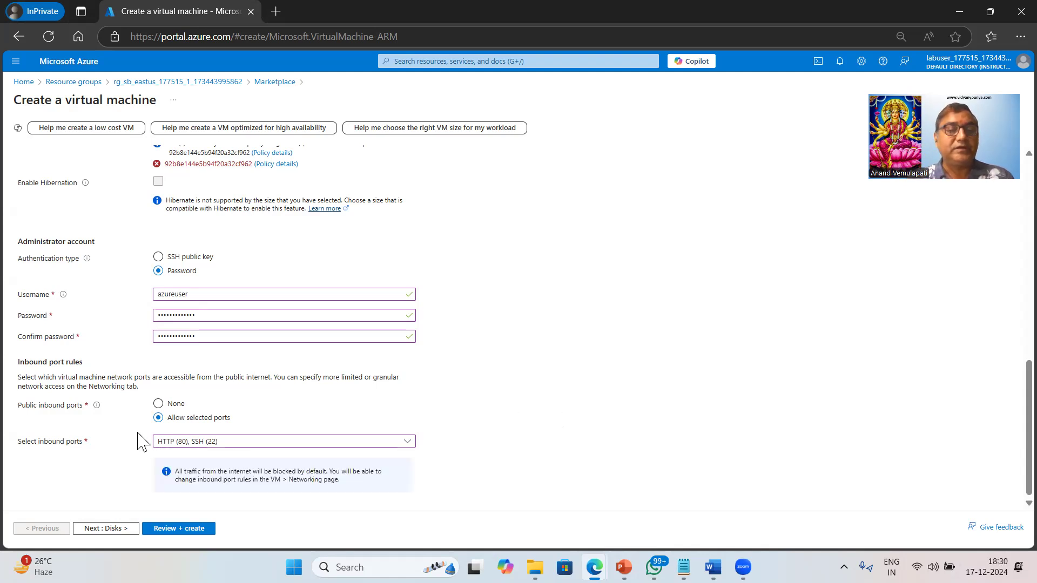
Go on to the disk settings and set the OS disk type to locally-redundant Standard HDD
click(120, 530)
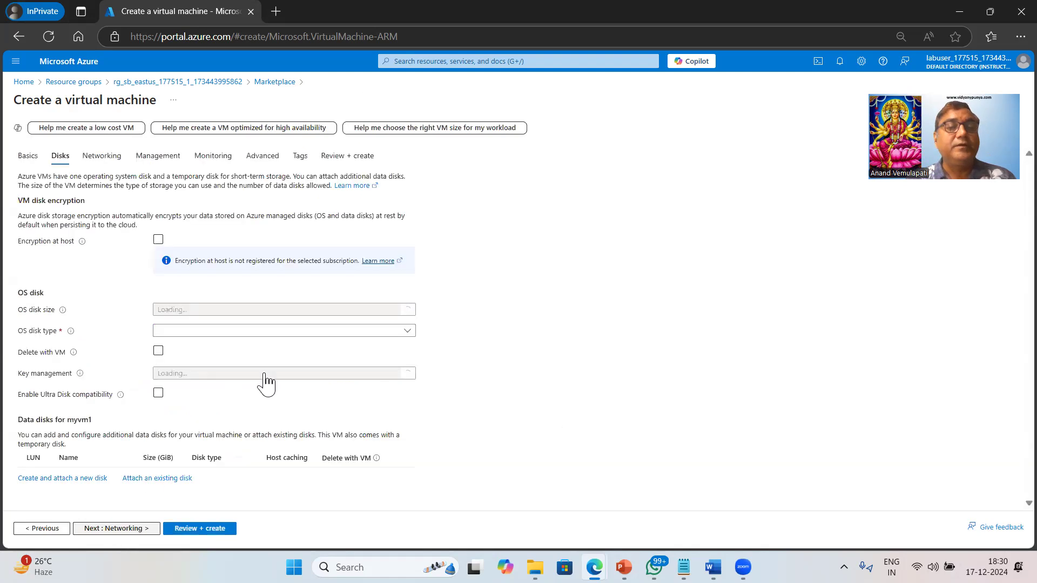
click(296, 332)
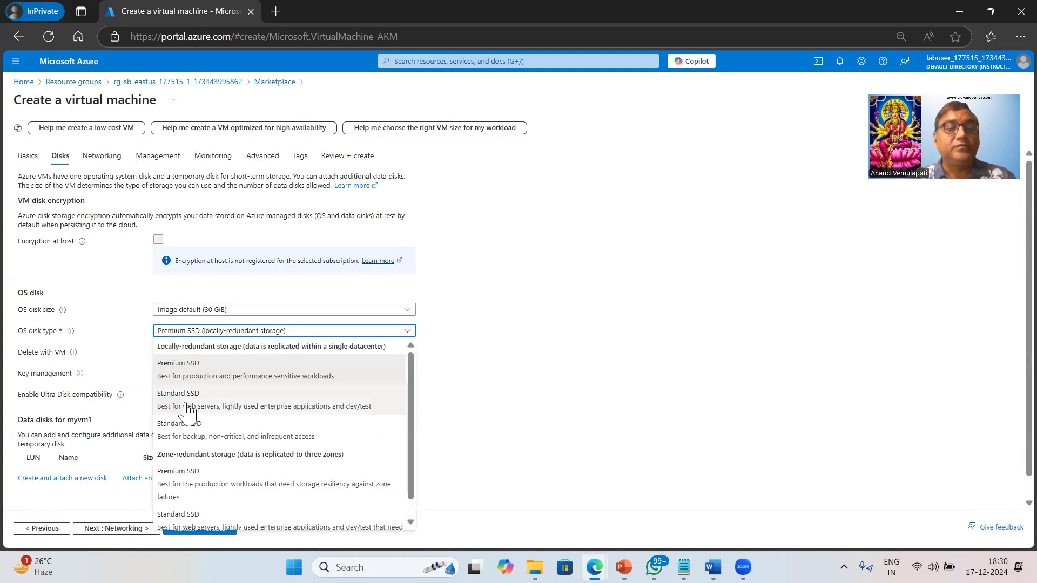
click(184, 439)
Go on to the networking settings, set the public IP to None and review the remaining network options
click(124, 531)
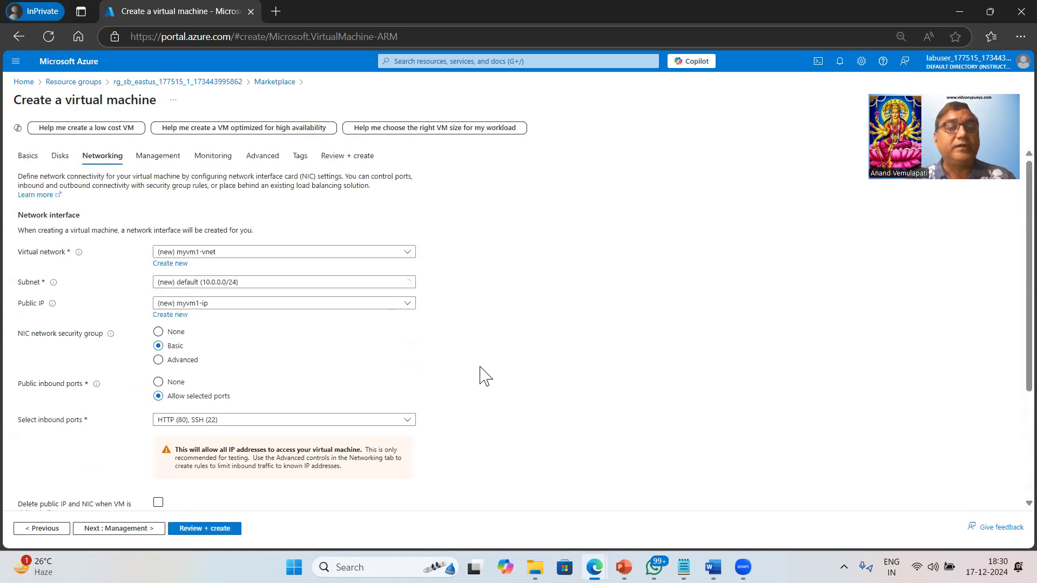
click(273, 304)
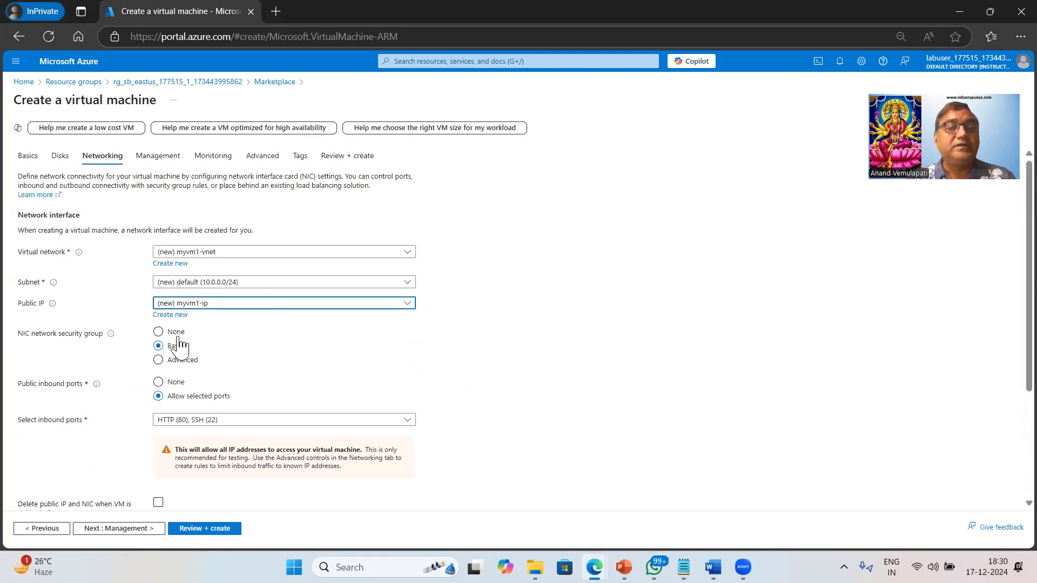
click(172, 337)
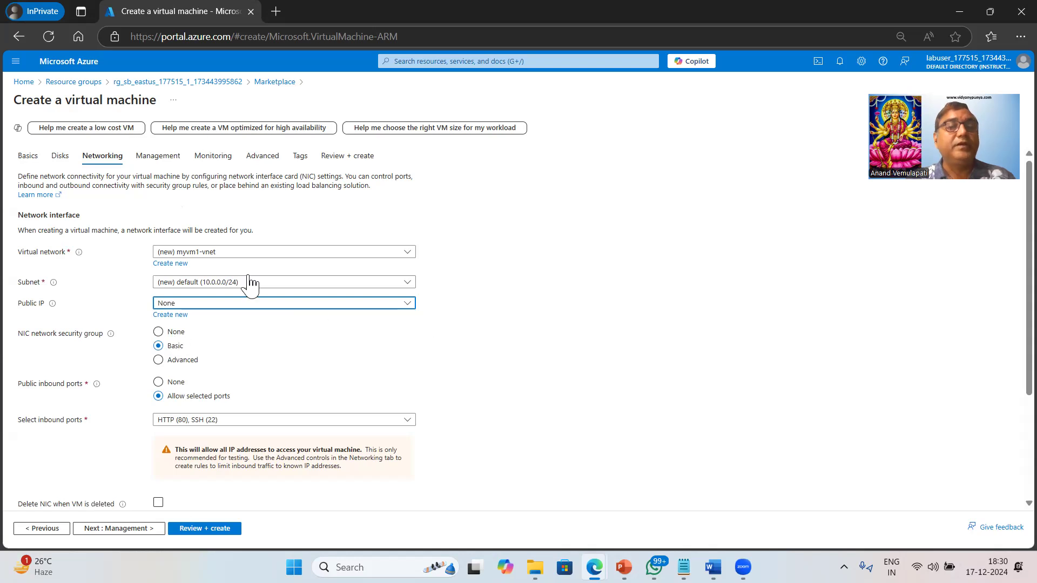
scroll(440, 371, down, 1)
scroll(442, 373, down, 2)
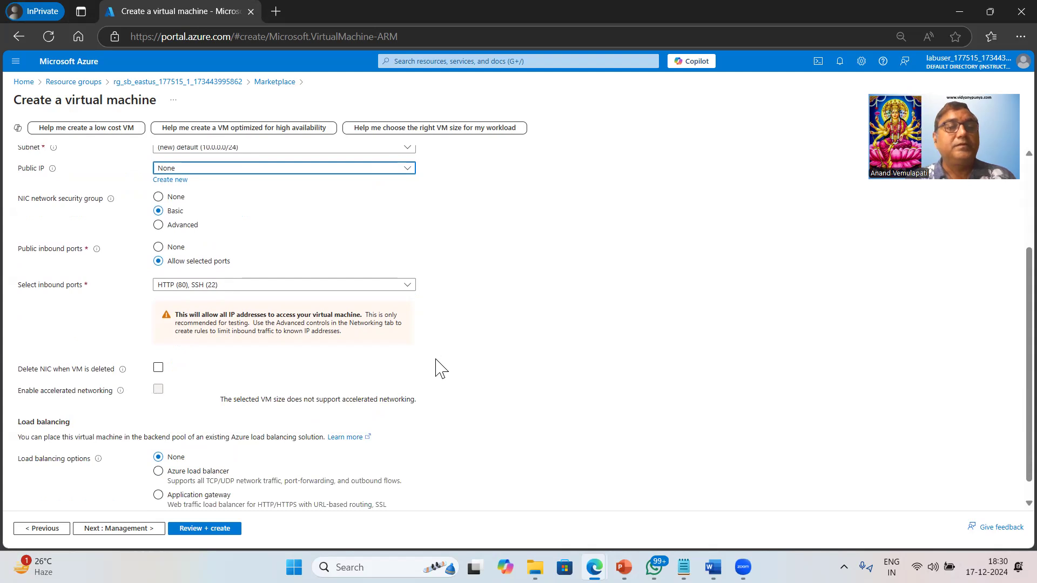
scroll(440, 370, up, 2)
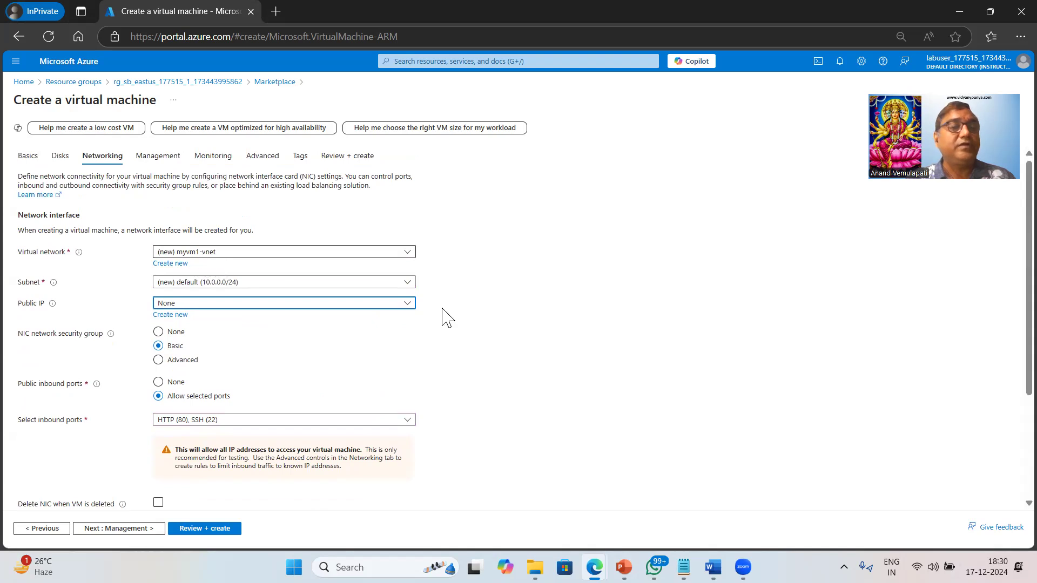
Keep the remaining networking and management defaults, disable boot diagnostics in the monitoring settings and go on to the advanced settings
scroll(545, 408, down, 3)
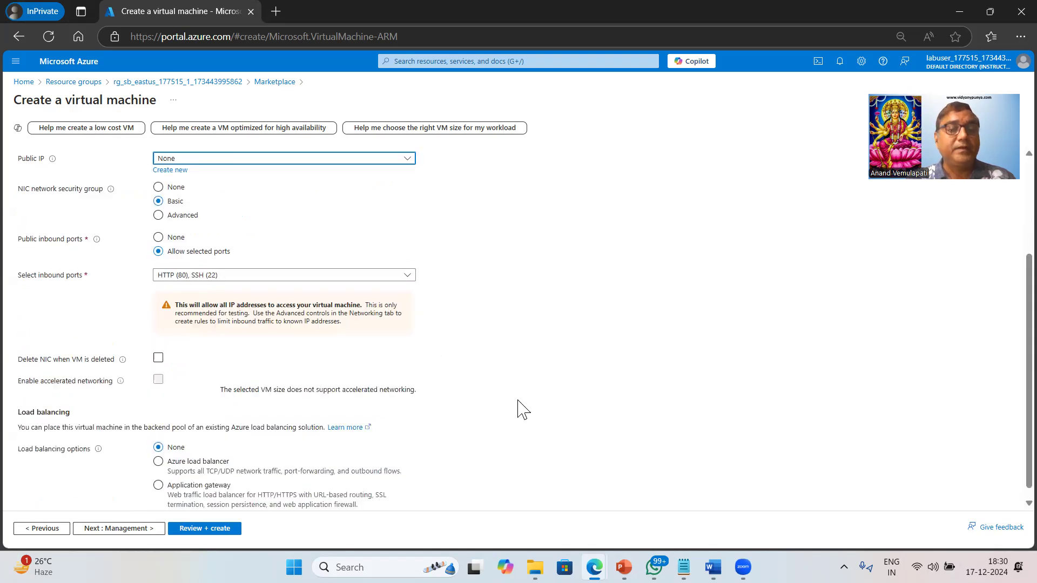
click(121, 535)
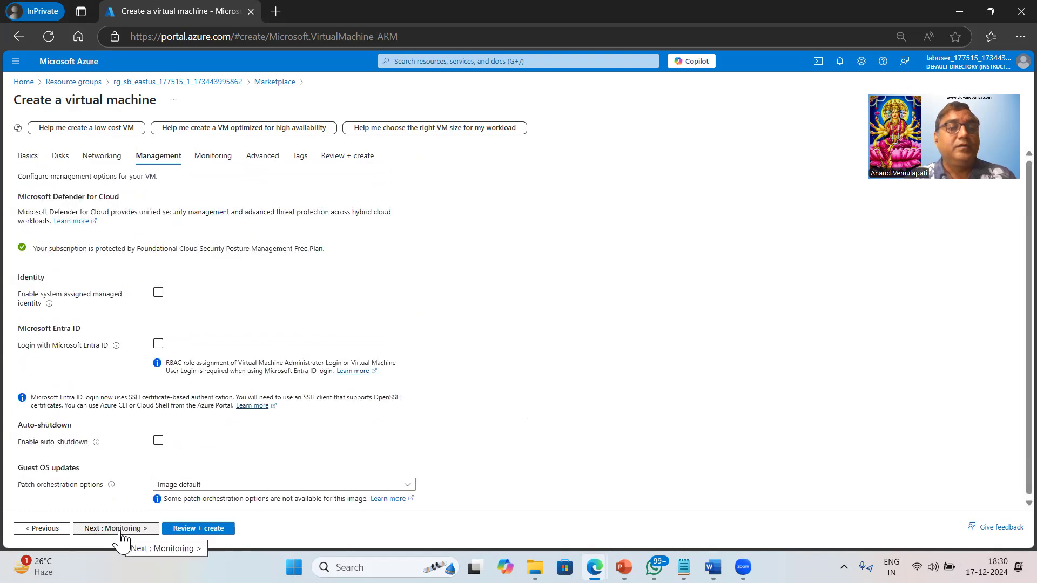
click(120, 533)
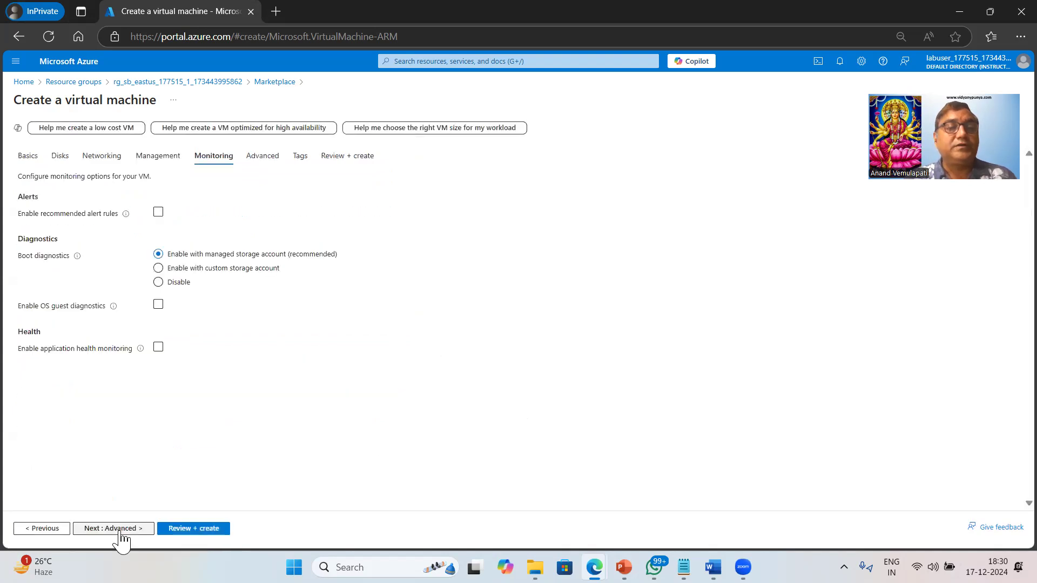
click(158, 284)
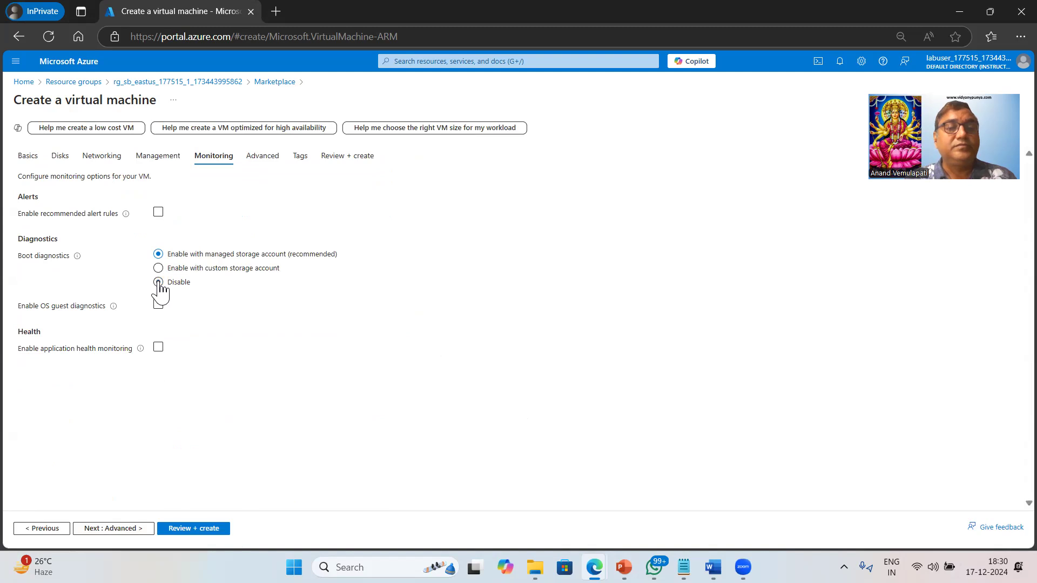
click(120, 529)
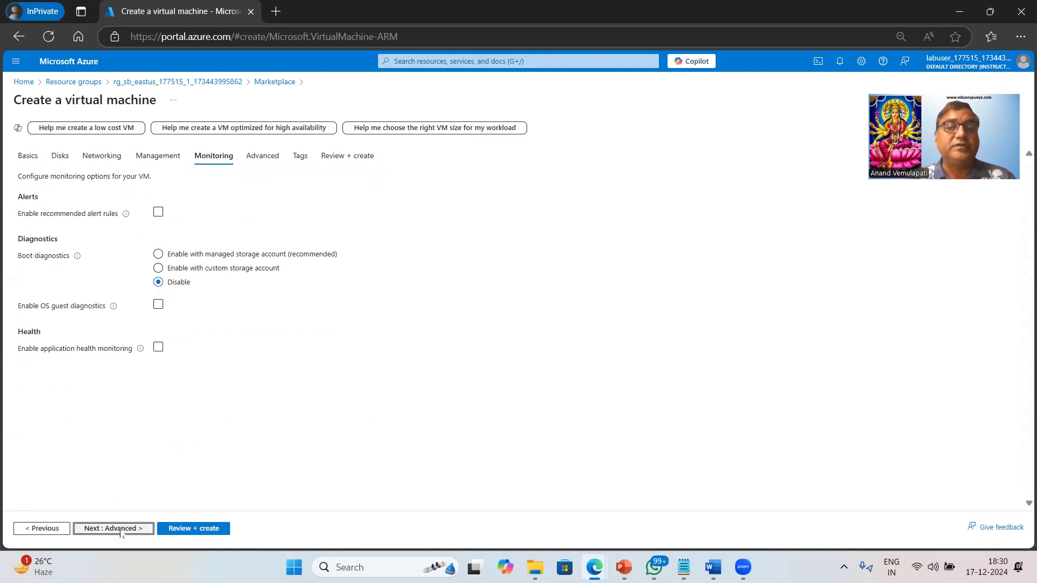
Leave the custom data empty and enable user data for the virtual machine
click(200, 397)
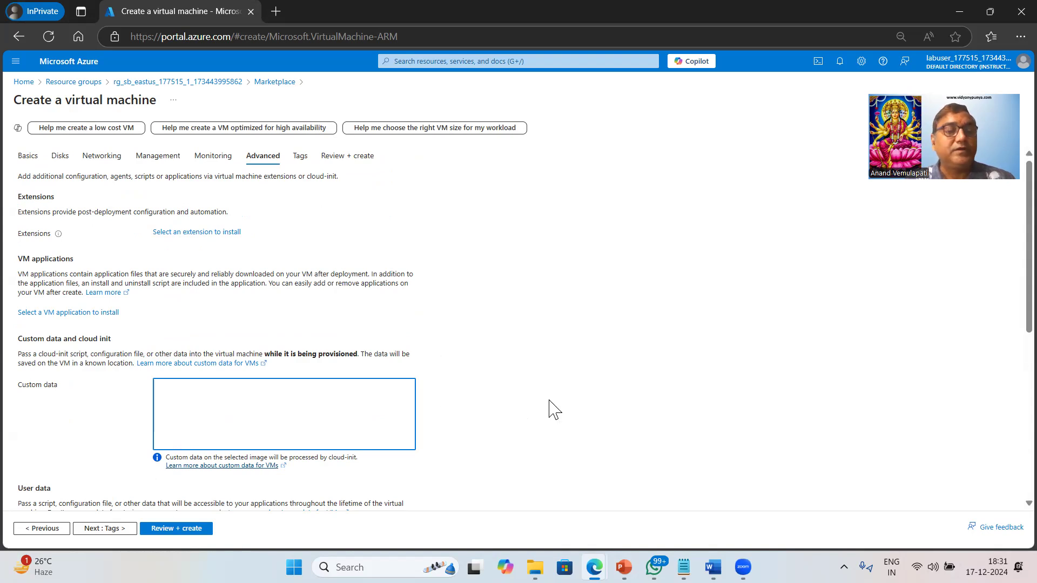
scroll(551, 410, down, 3)
click(158, 330)
click(215, 369)
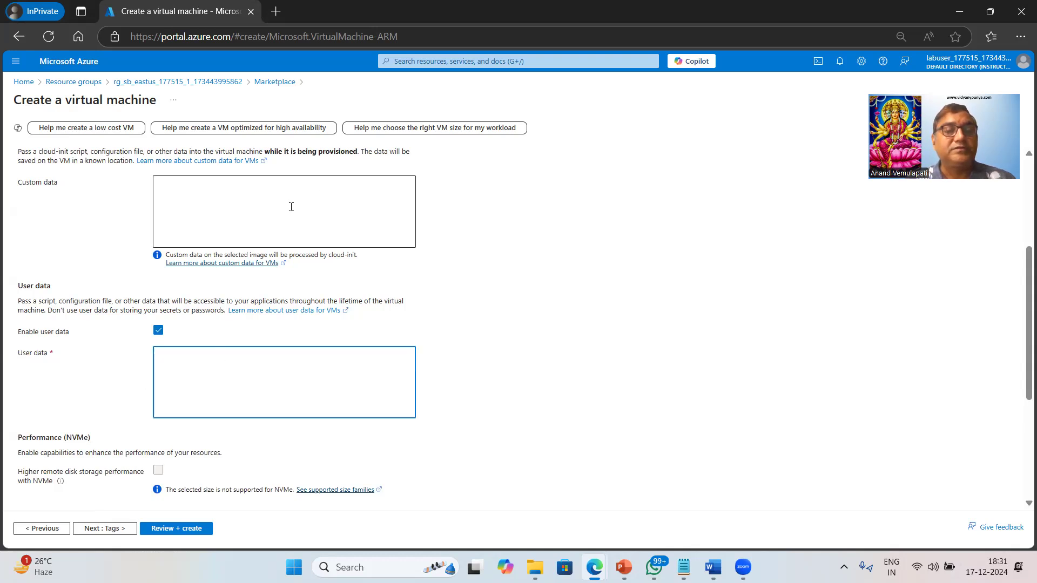
Copy the entire script from CustomData_Ubuntu_Vm.txt in Notepad into the virtual machine's user data
mouse_move(684, 564)
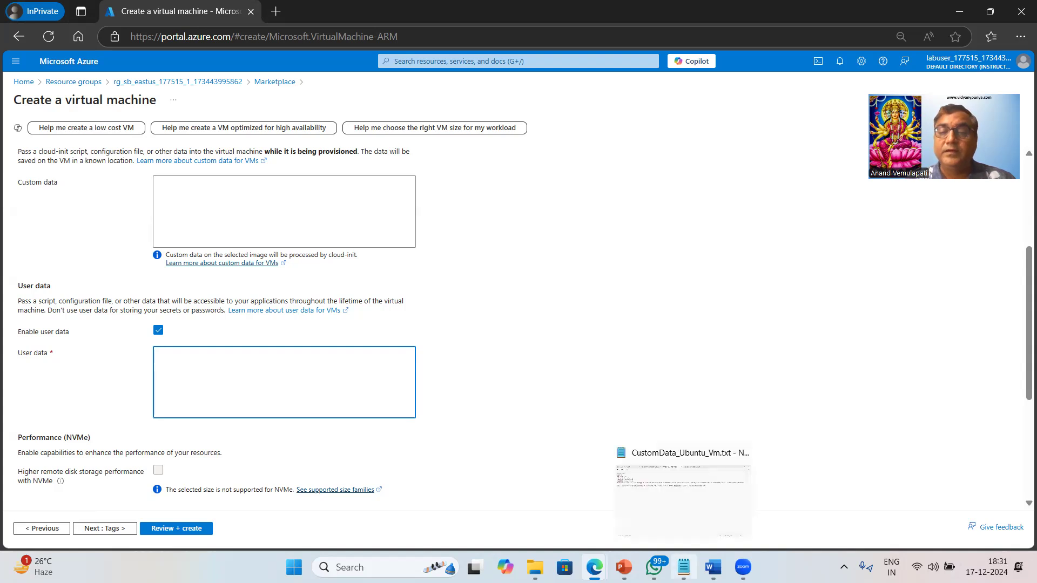
click(687, 512)
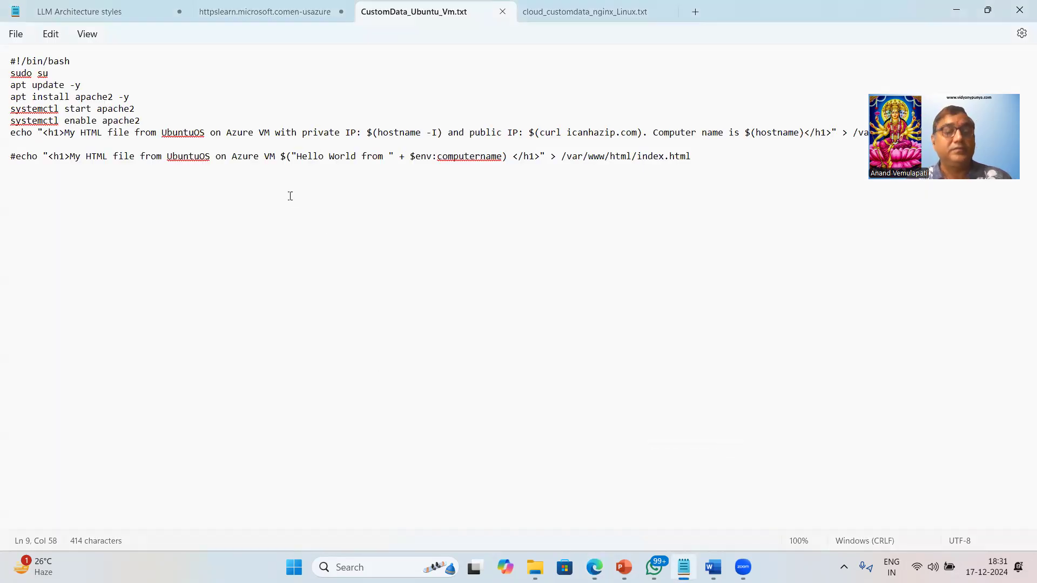
key(ctrl+a)
key(ctrl+c)
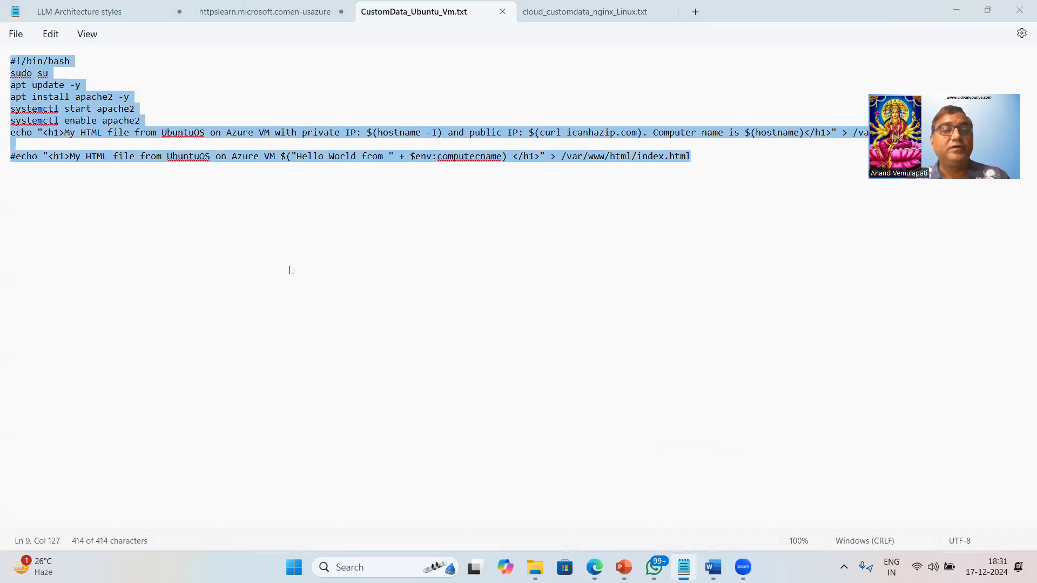
key(alt+Tab)
key(ctrl+v)
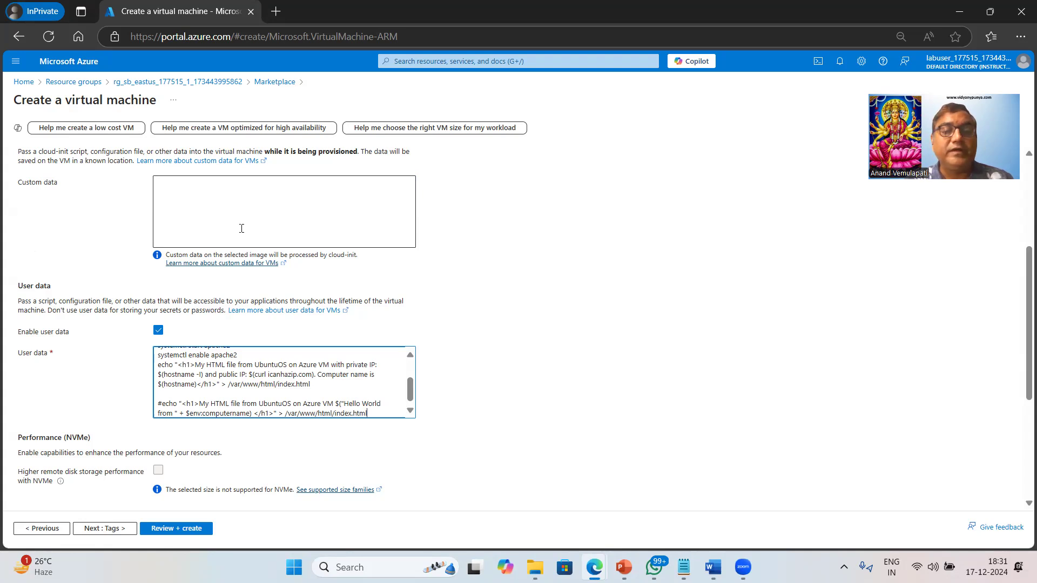
Examine the opening commands of the user data script, from sudo su to installing and starting apache2
drag(410, 400, 412, 370)
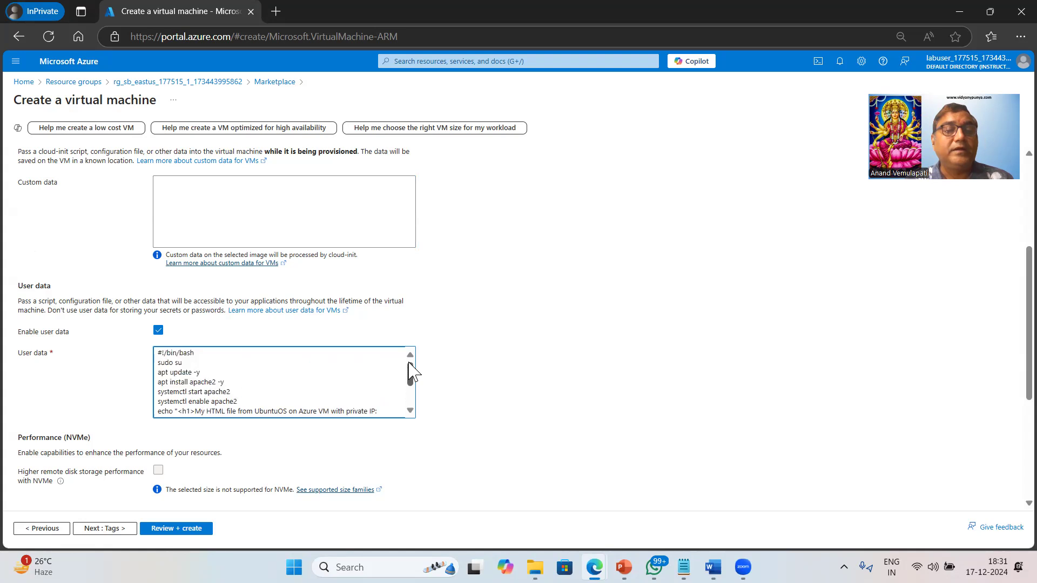
double_click(195, 367)
key(Right)
key(ctrl+shift+Left)
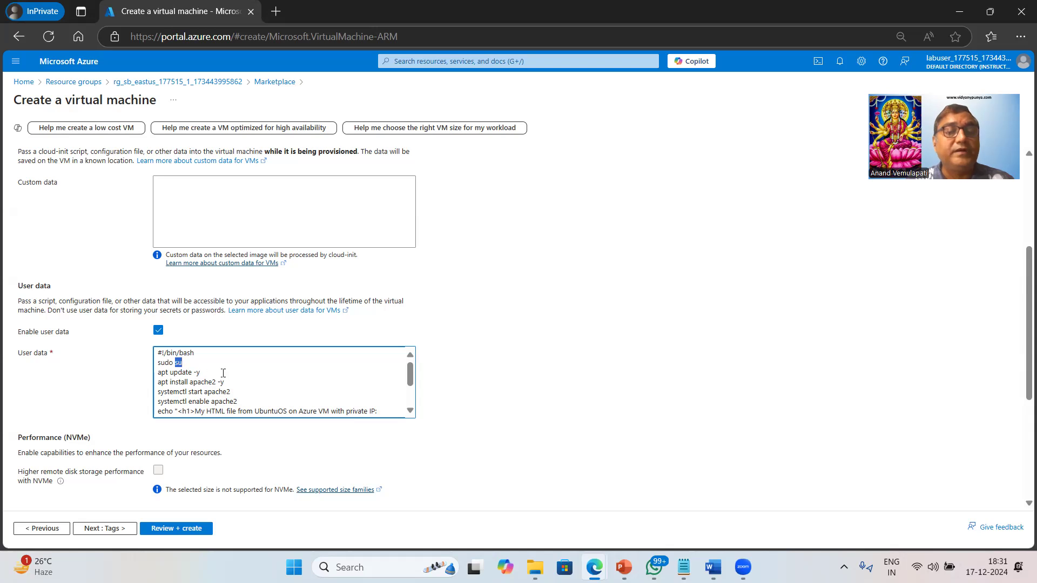
key(Down)
key(shift+End)
scroll(284, 380, down, 3)
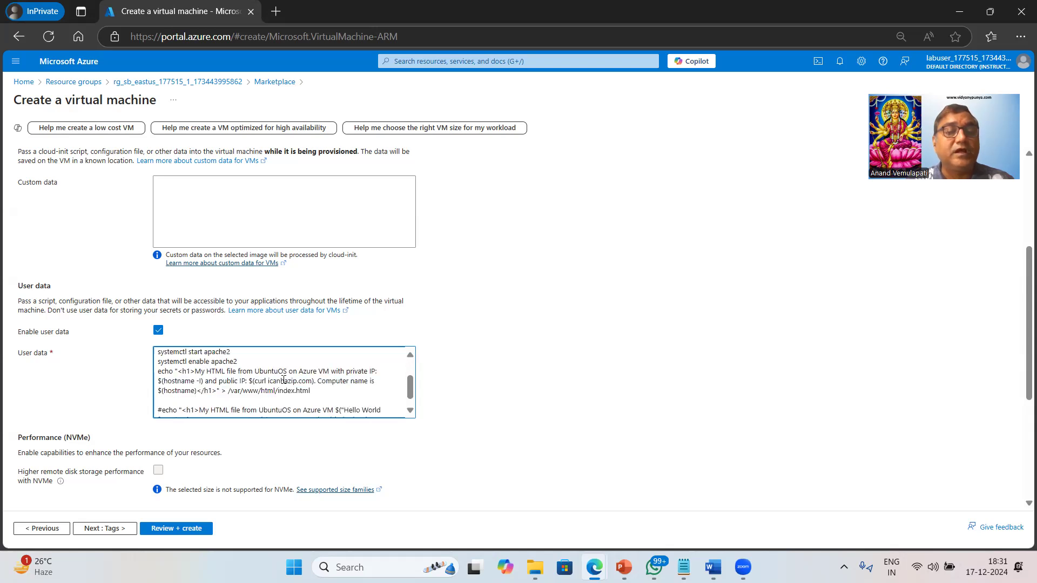
scroll(260, 385, up, 3)
click(178, 384)
drag(191, 384, 243, 384)
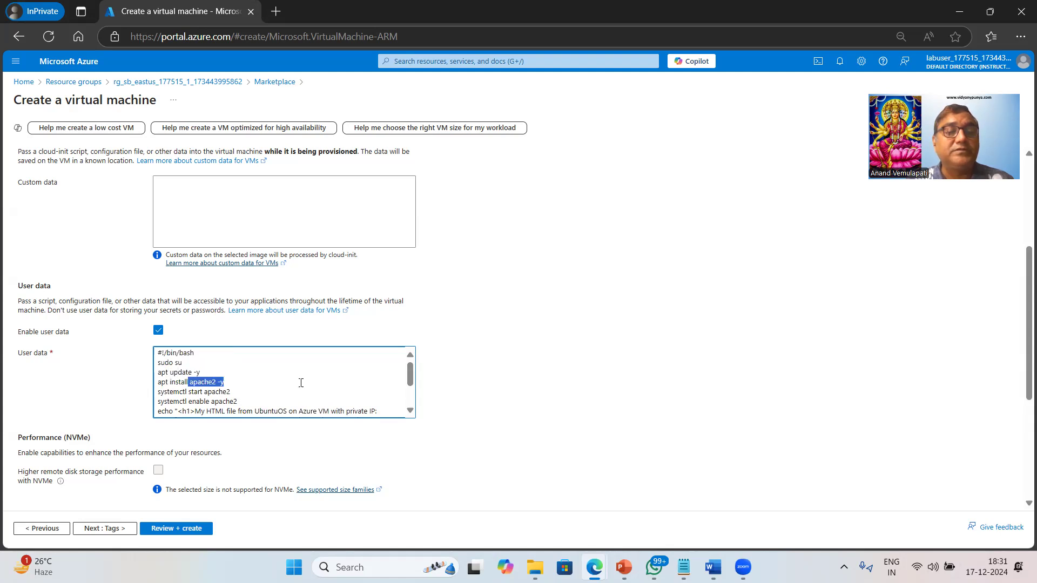
scroll(229, 373, down, 2)
scroll(215, 393, up, 2)
drag(186, 392, 264, 402)
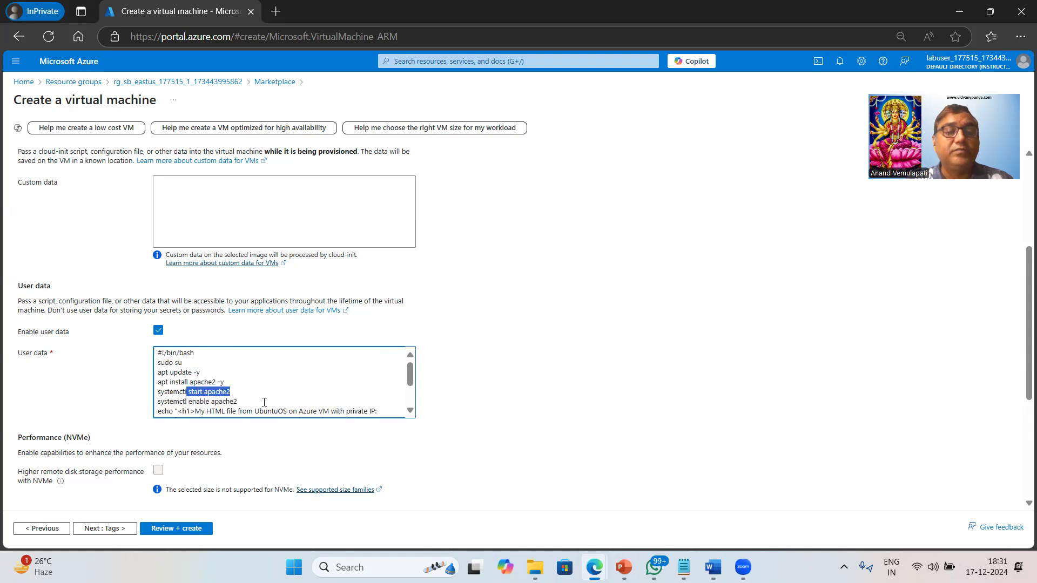
Examine the apache2 enable command and the echo command that writes the HTML heading to /var/www/html/index.html
scroll(351, 384, down, 2)
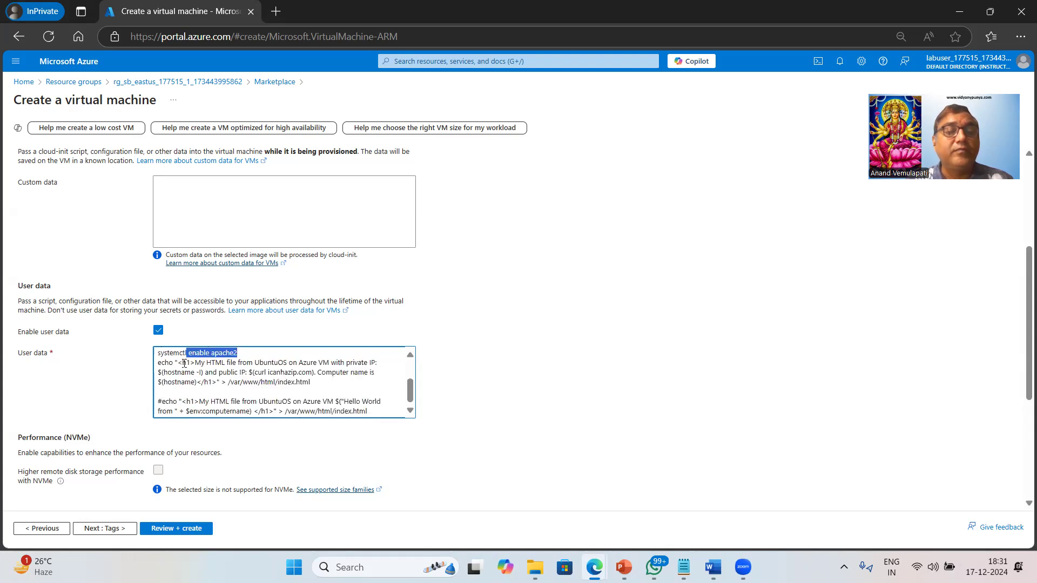
drag(178, 363, 198, 364)
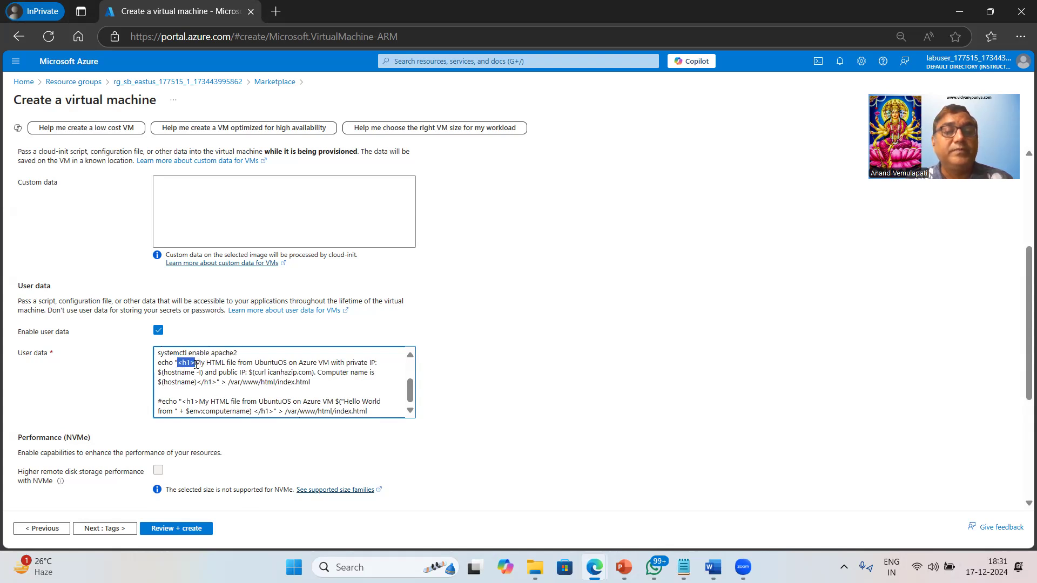
drag(196, 363, 357, 363)
drag(279, 369, 310, 382)
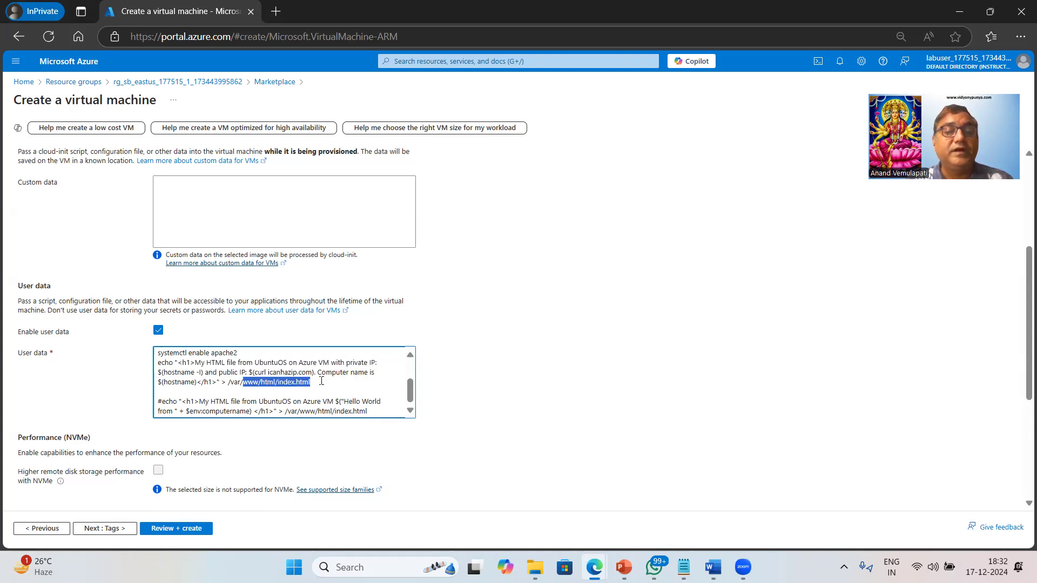
drag(218, 382, 226, 383)
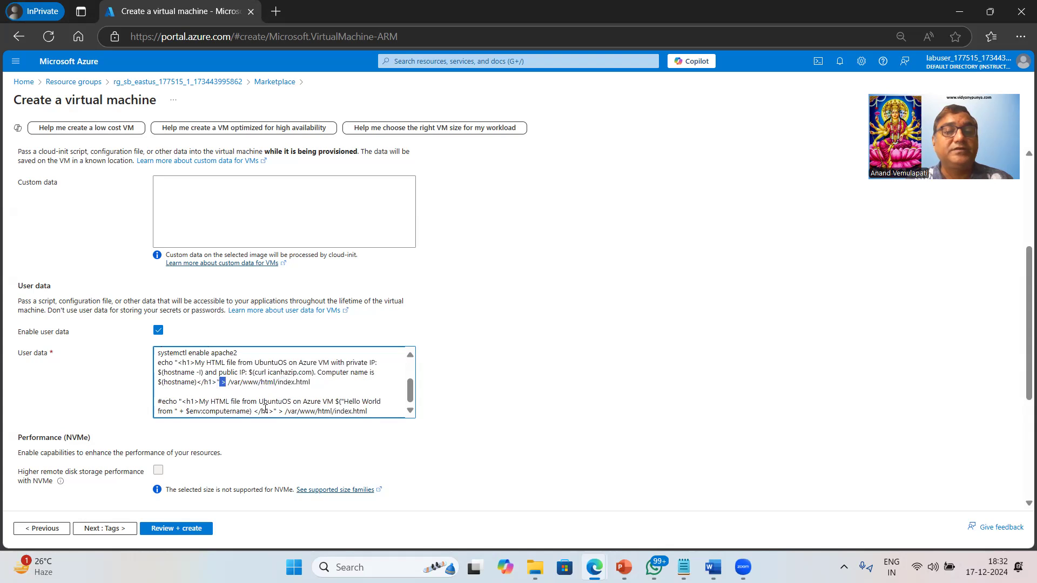
Delete the commented-out #echo command and the empty line before it from the end of the user data script
click(344, 370)
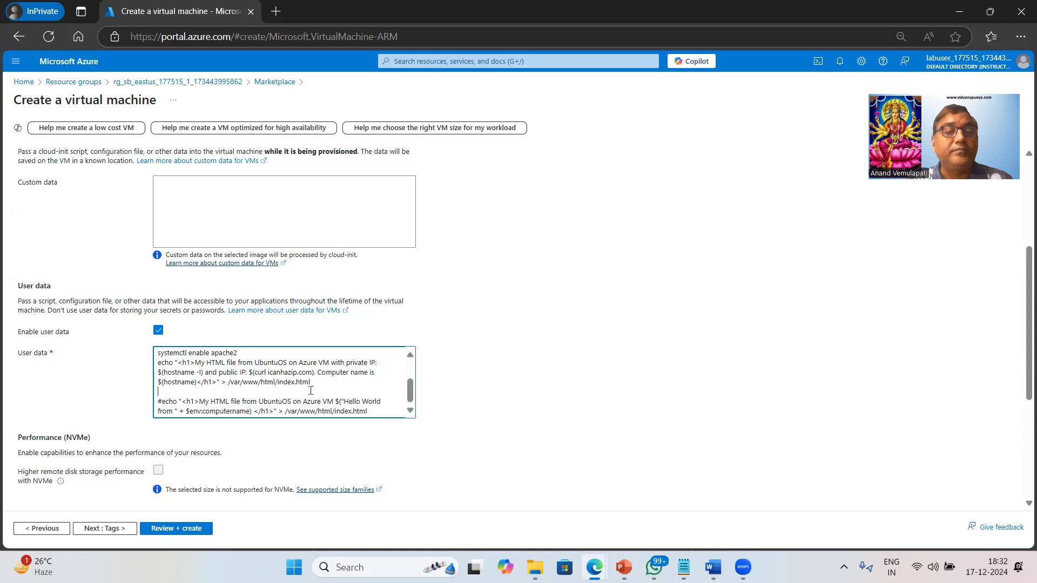
scroll(310, 390, down, 1)
scroll(311, 390, down, 2)
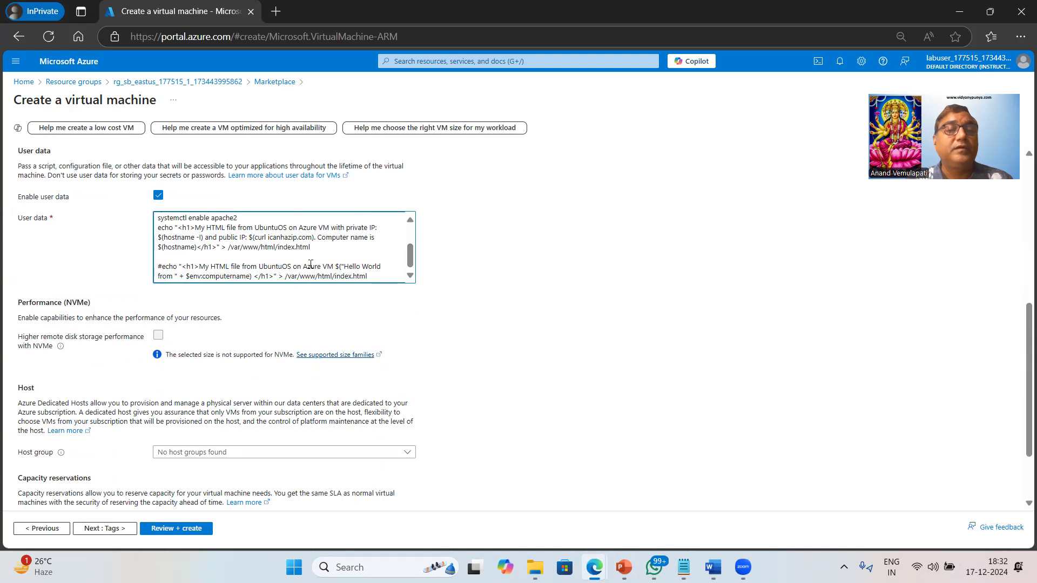
key(Down)
key(shift+Down)
key(shift+Down)
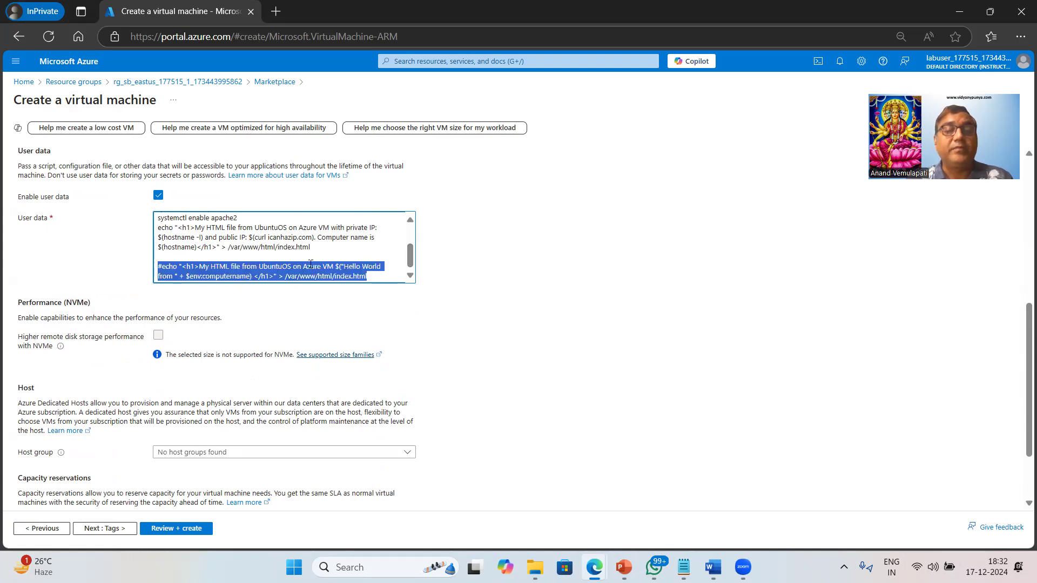
key(Delete)
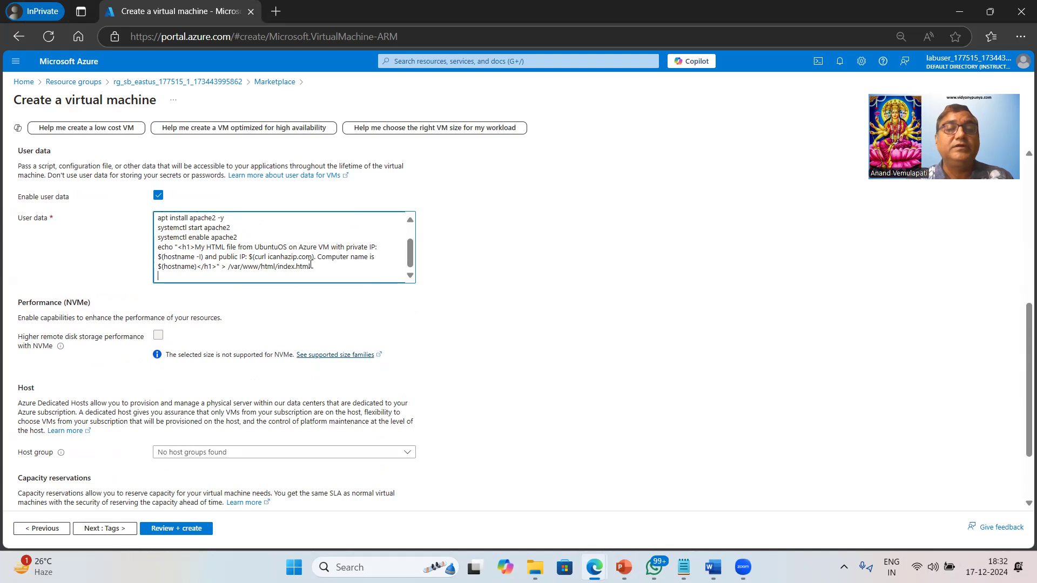
key(BackSpace)
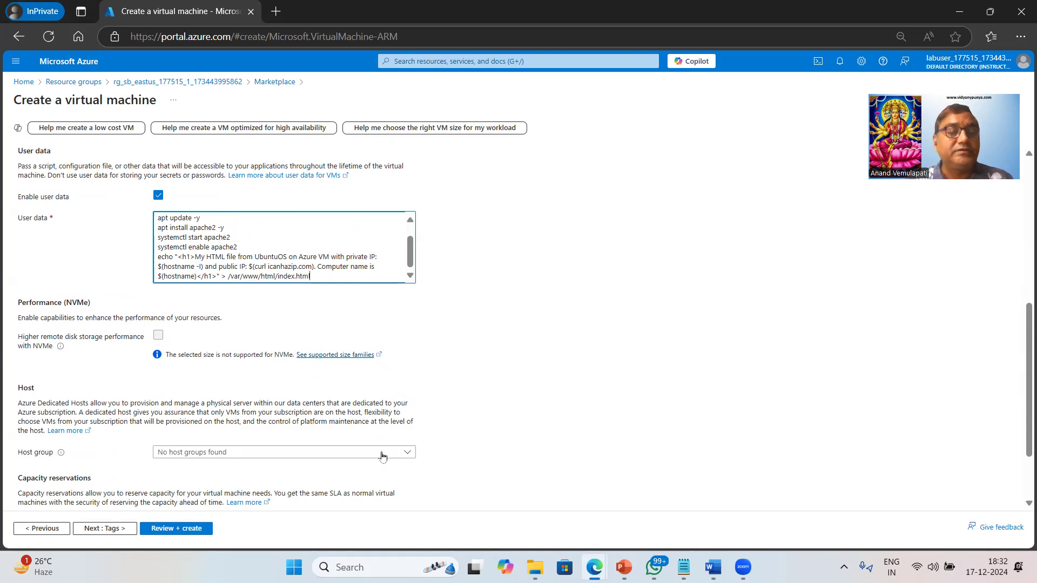
Go to the final review of the configuration and create the virtual machine
click(198, 530)
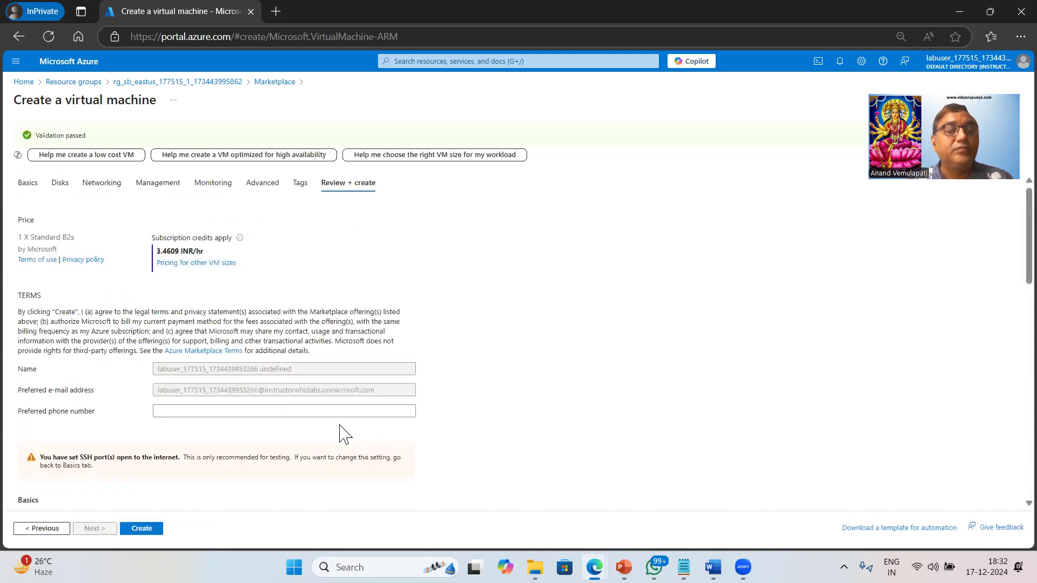
click(141, 529)
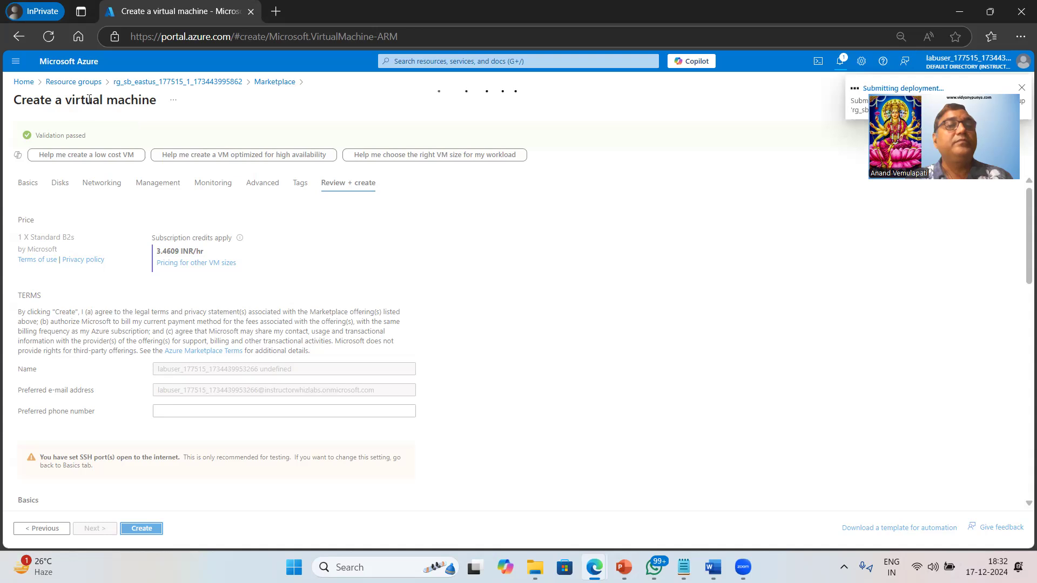
Open the resource group in a separate browser tab and return to the deployment overview to check its progress
middle_click(155, 87)
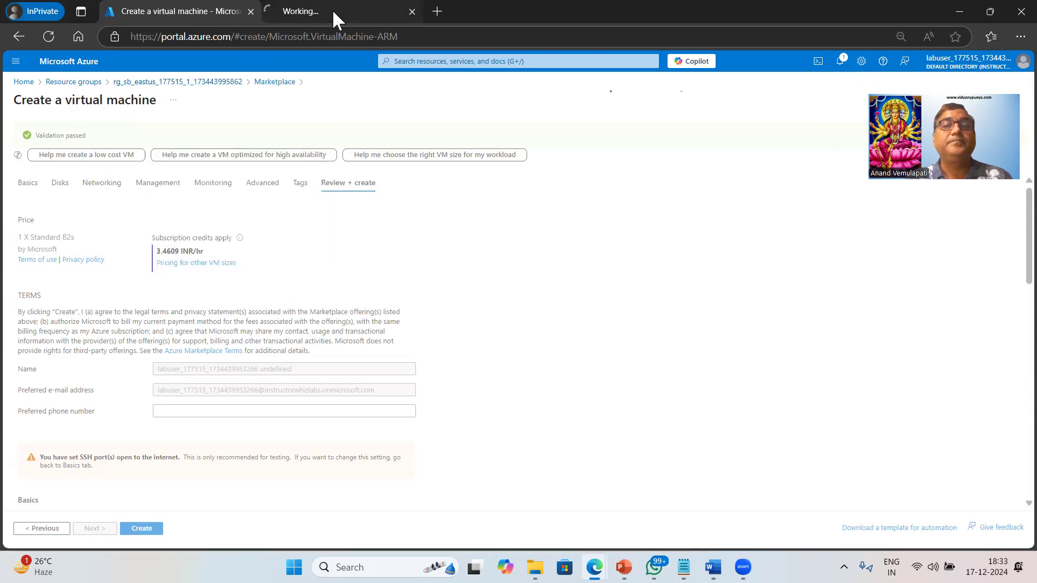
click(332, 9)
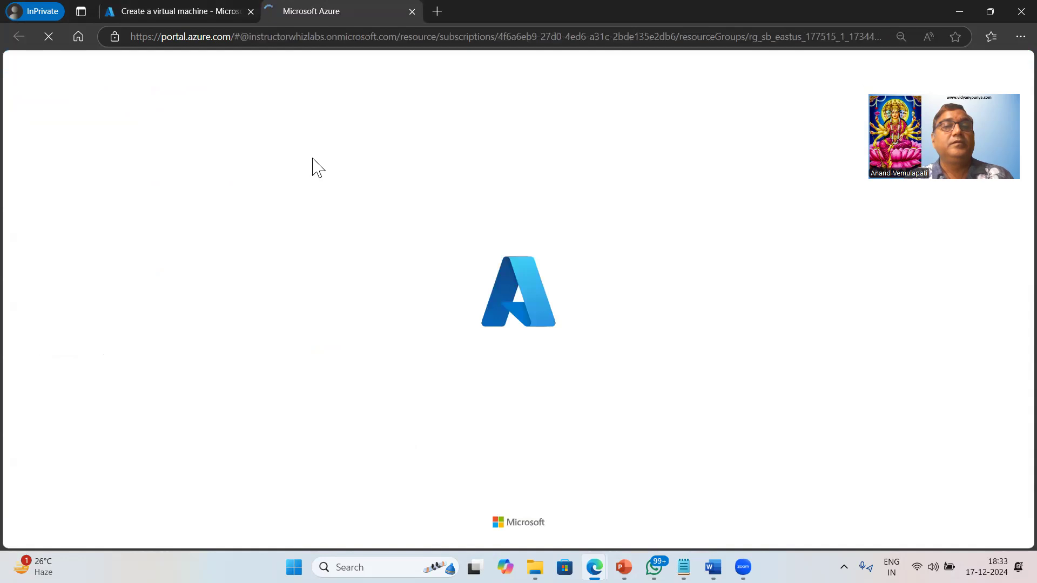
click(194, 13)
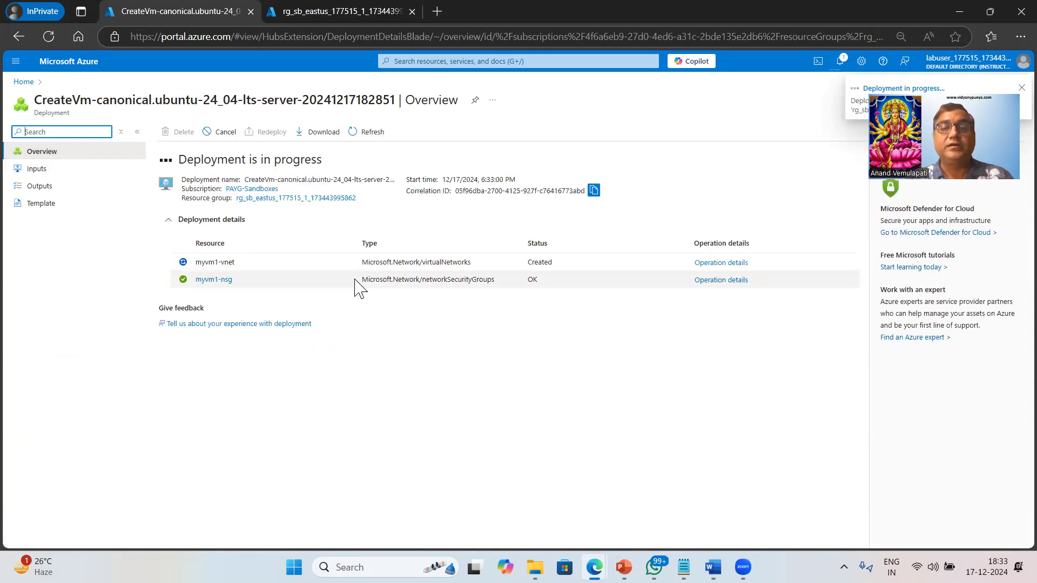
Bring up the Virtual machines list in the resource group's browser tab and return to the deployment overview
click(329, 9)
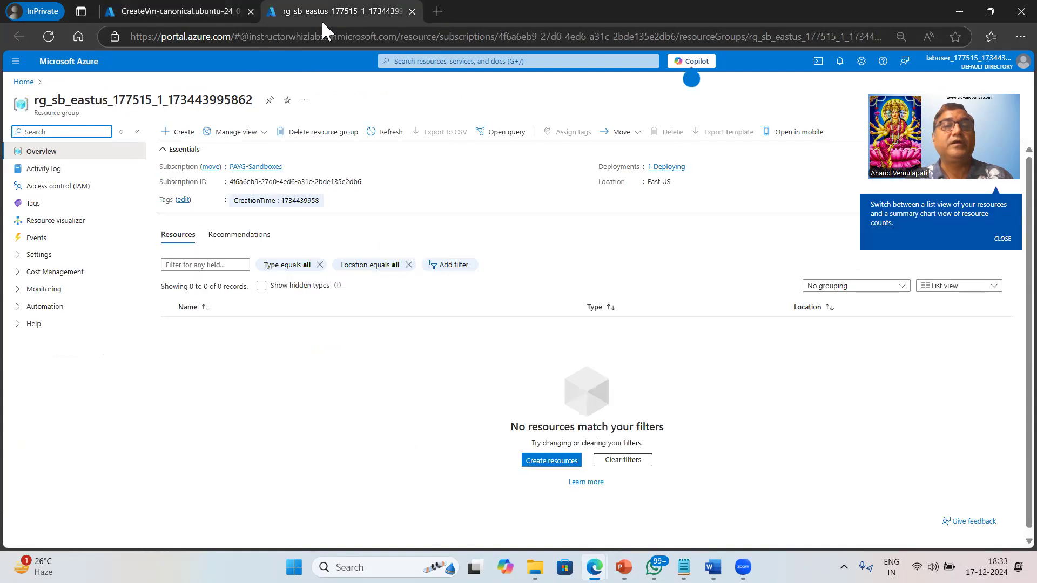
click(422, 61)
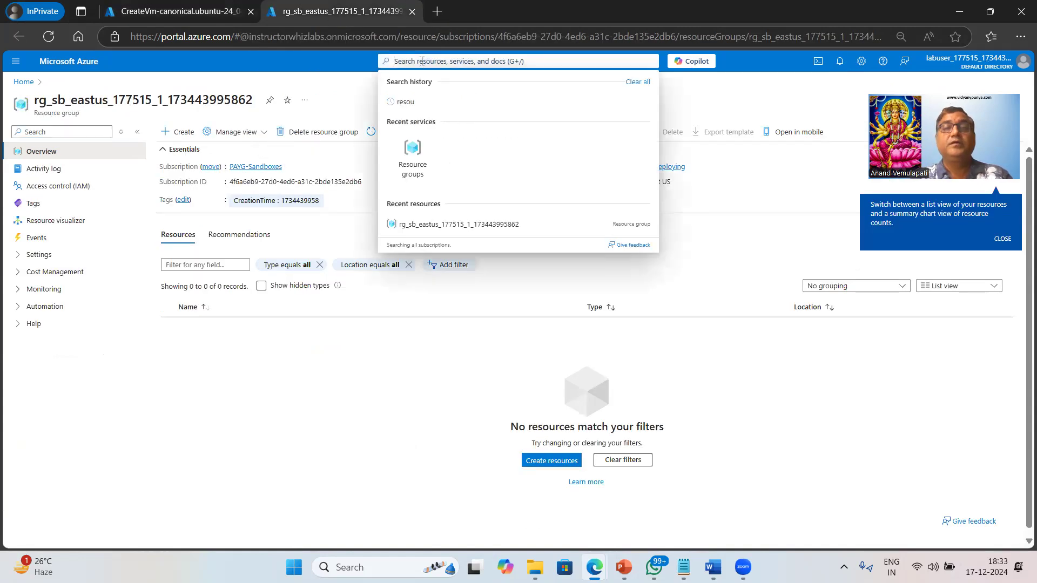
text(vir)
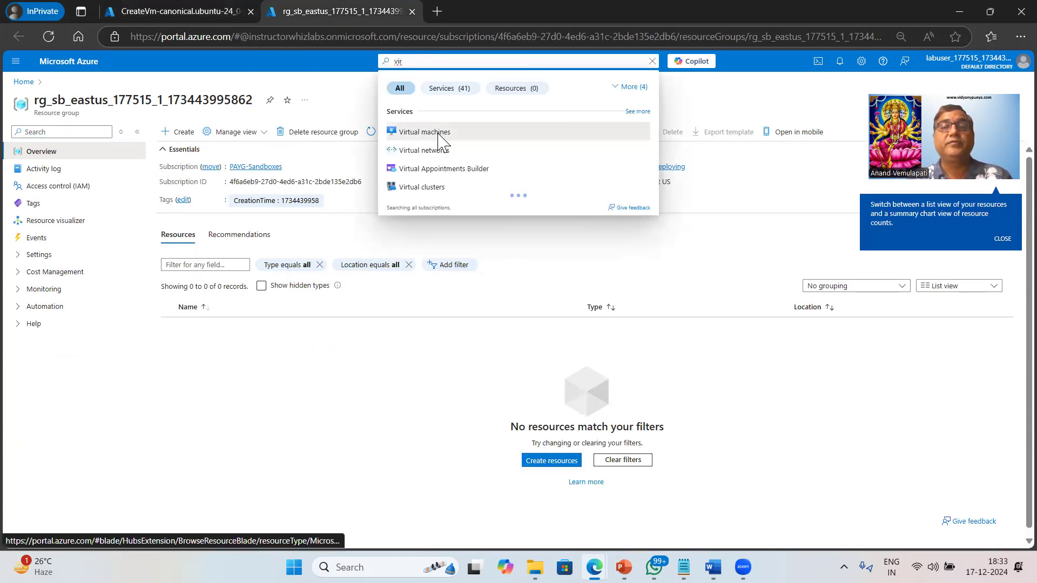
click(424, 133)
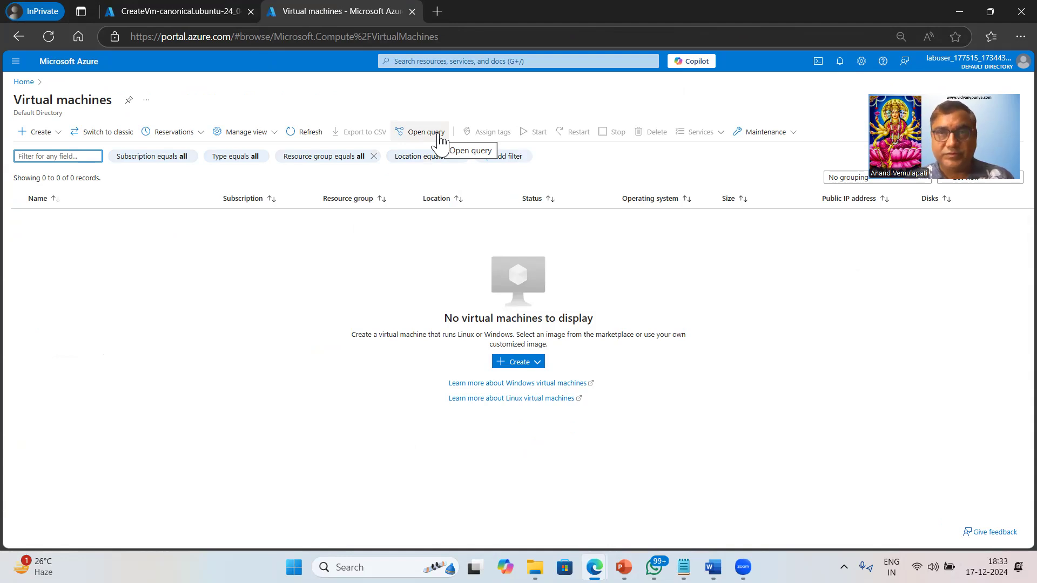
click(181, 10)
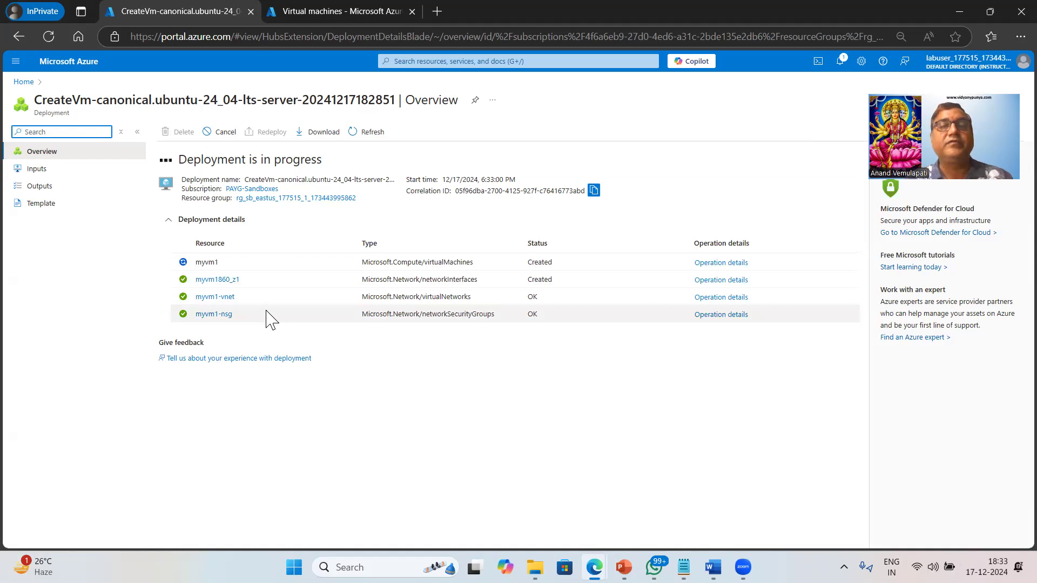
Open the Virtual networks list in the other browser tab and start creating a new virtual network
click(352, 9)
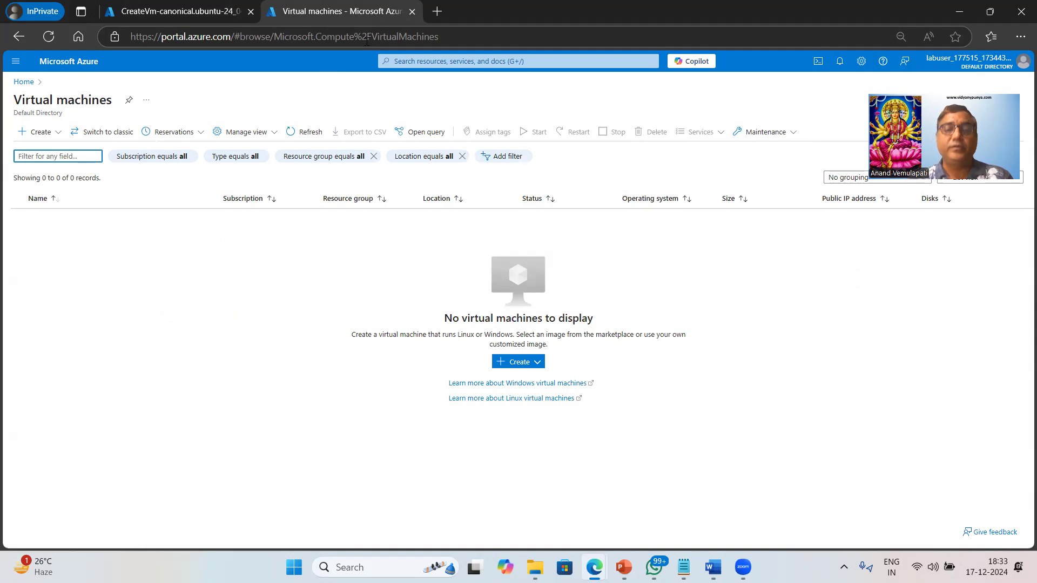
key(g+slash)
text(virtu)
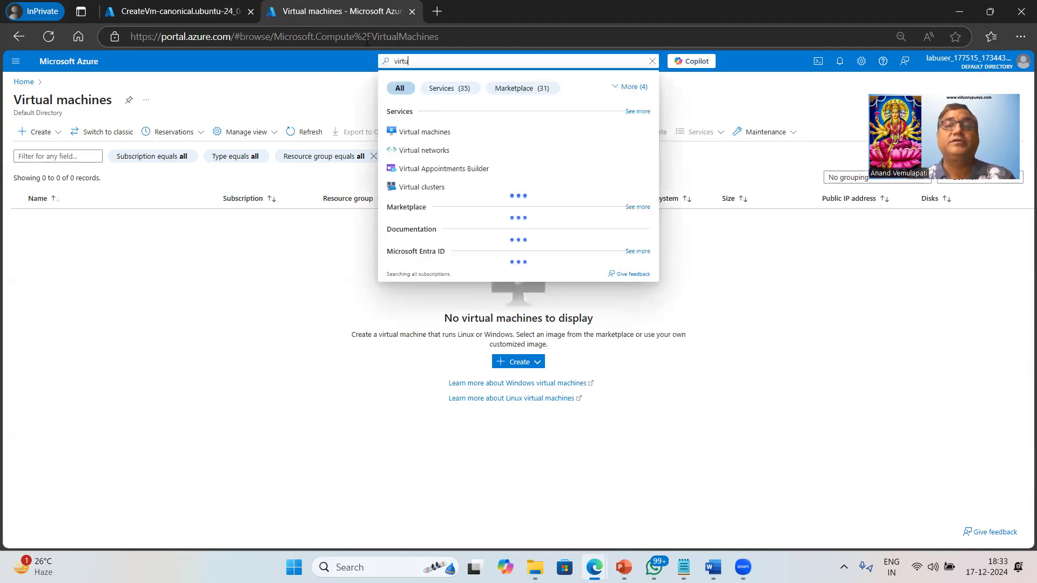
click(425, 151)
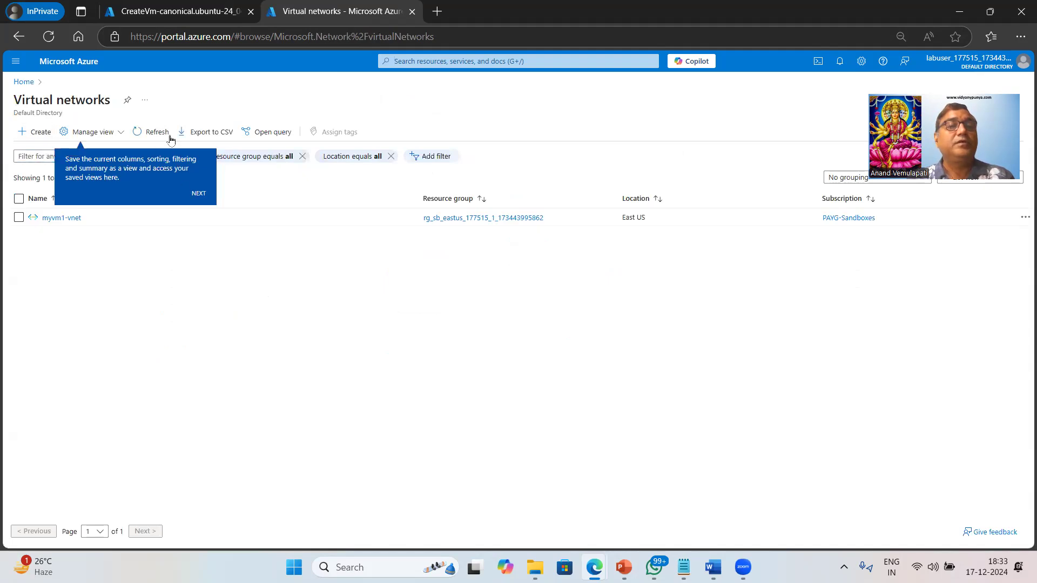
click(46, 135)
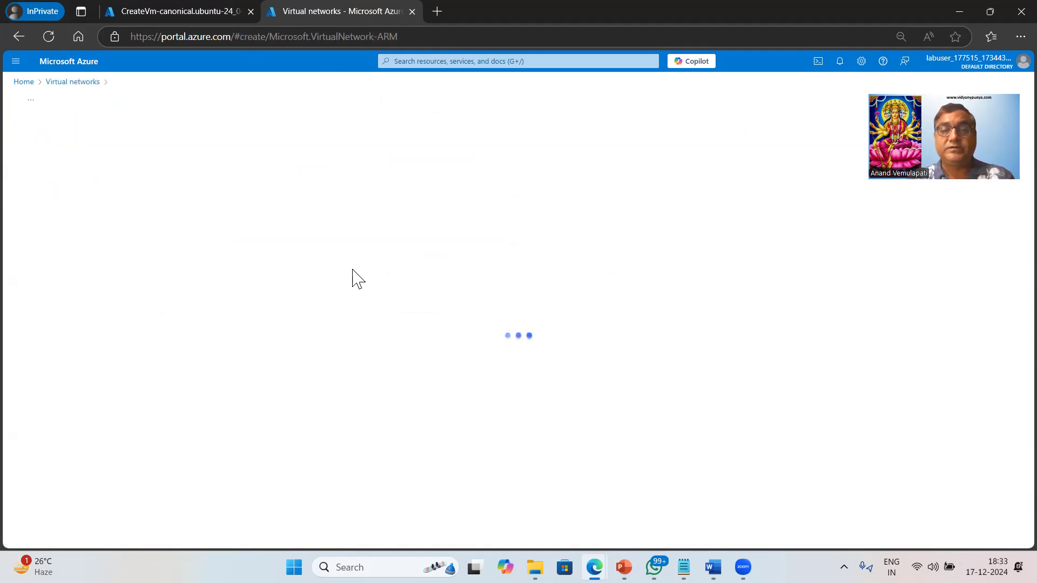
Name the virtual network myvnet2 and proceed to its security settings
click(191, 375)
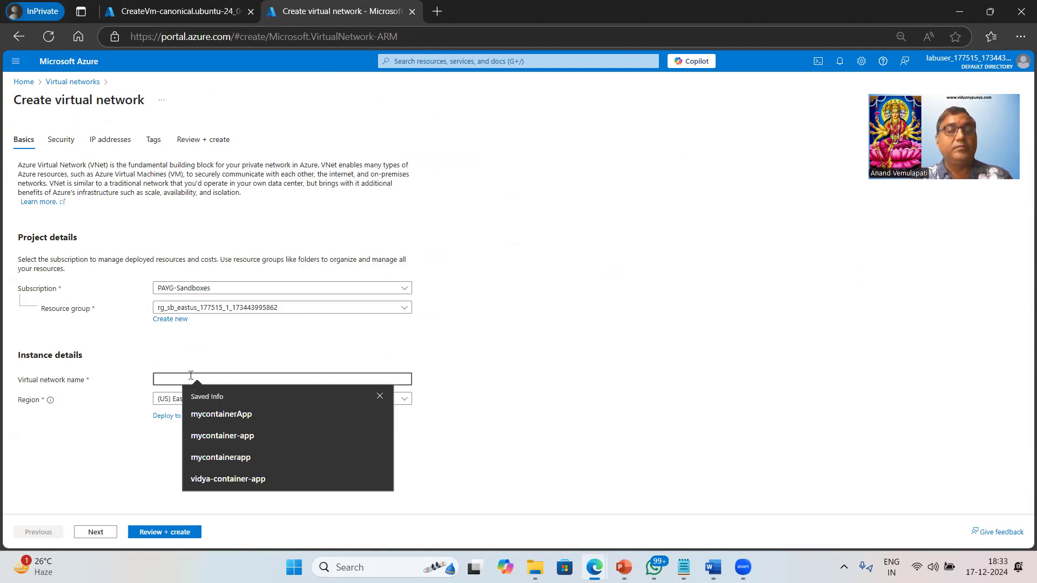
text(myvent)
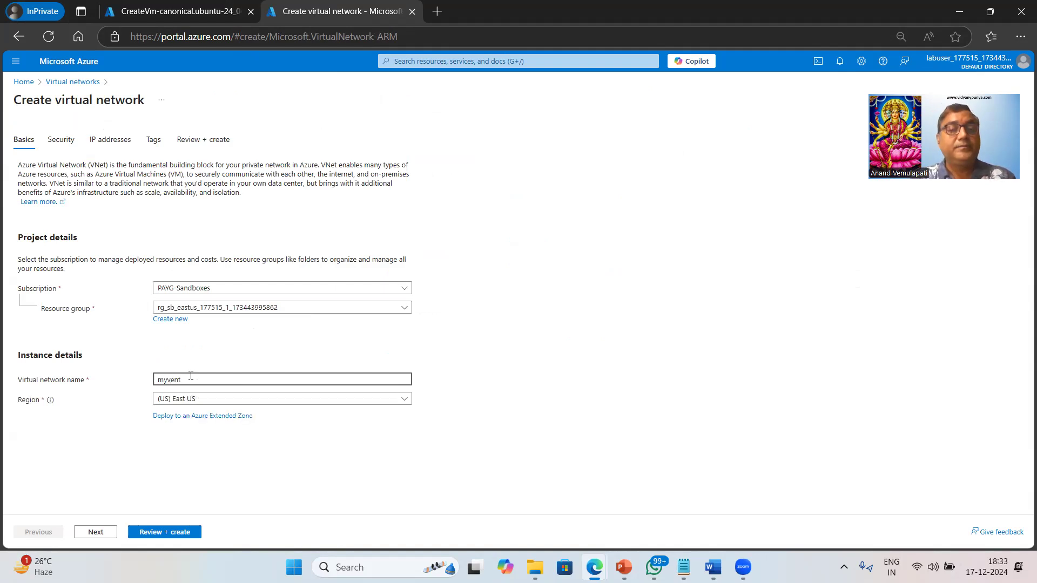
key(BackSpace)
key(BackSpace)
key(BackSpace)
text(net2)
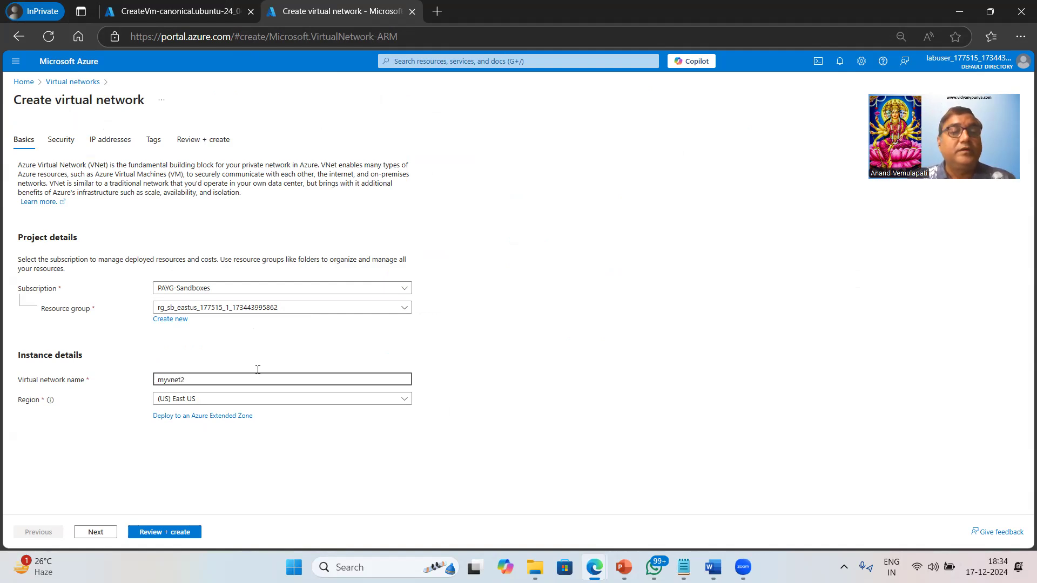
click(95, 532)
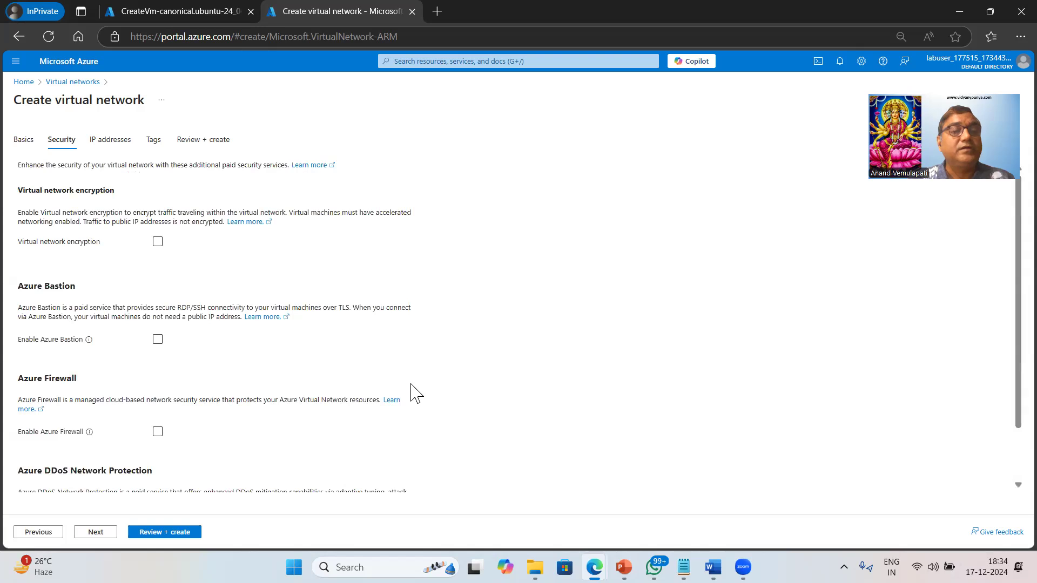
Look through the security and IP address settings and examine the Azure Bastion description for cost and RDP/SSH connectivity
scroll(411, 390, down, 2)
scroll(227, 410, up, 2)
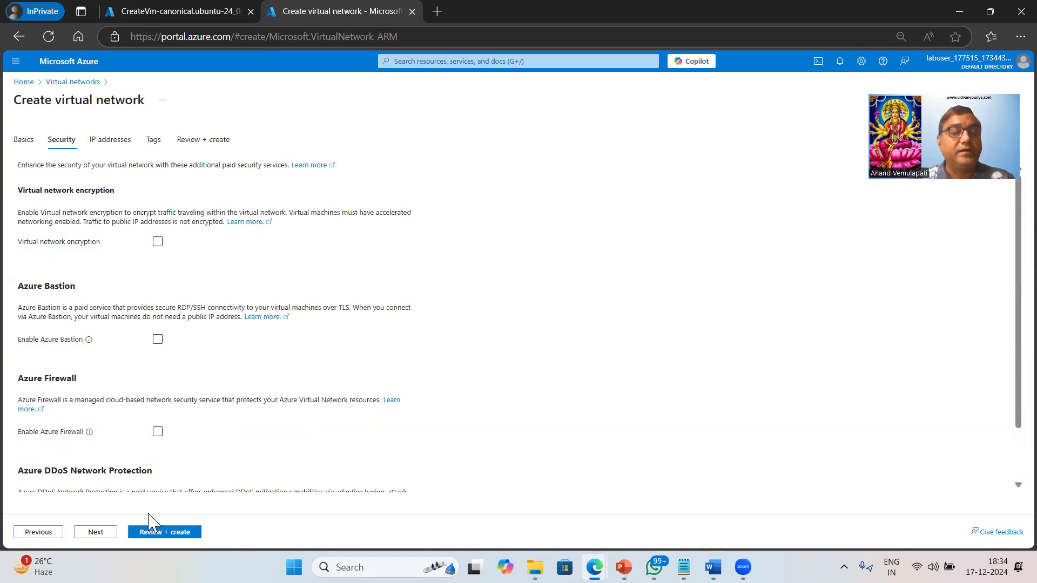
click(95, 533)
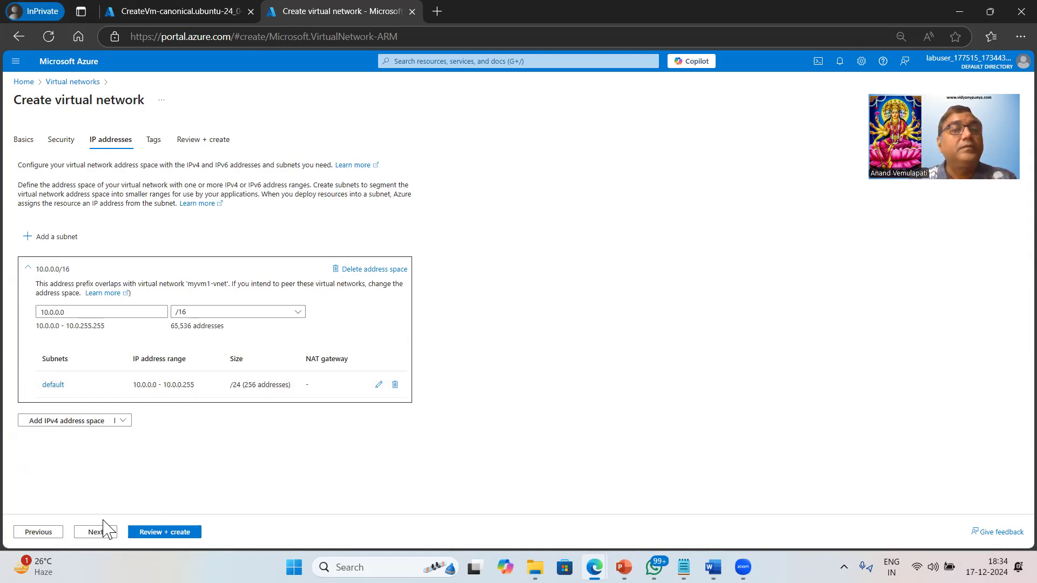
click(61, 142)
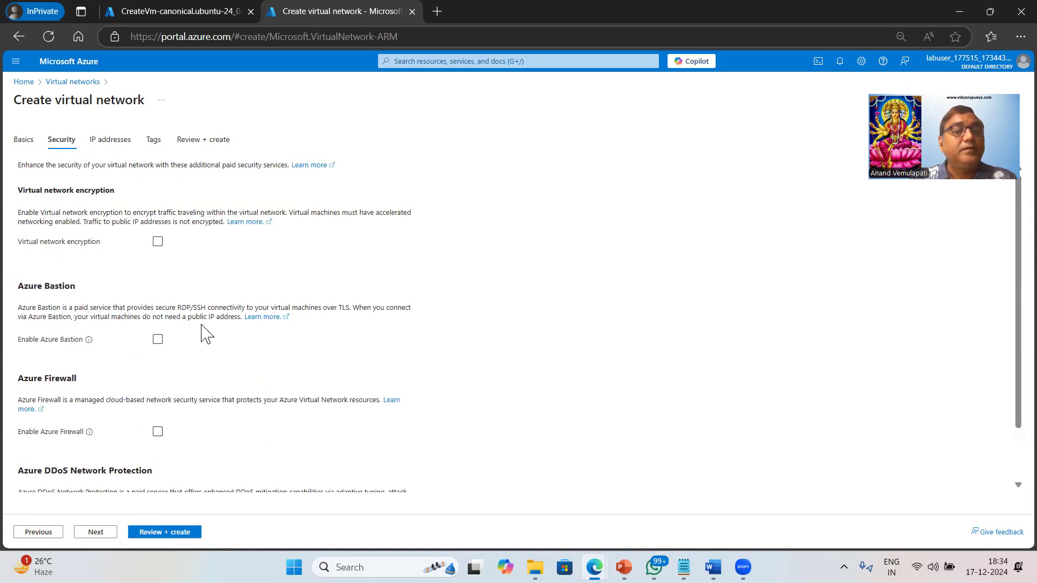
drag(18, 308, 288, 310)
click(102, 306)
drag(75, 308, 131, 307)
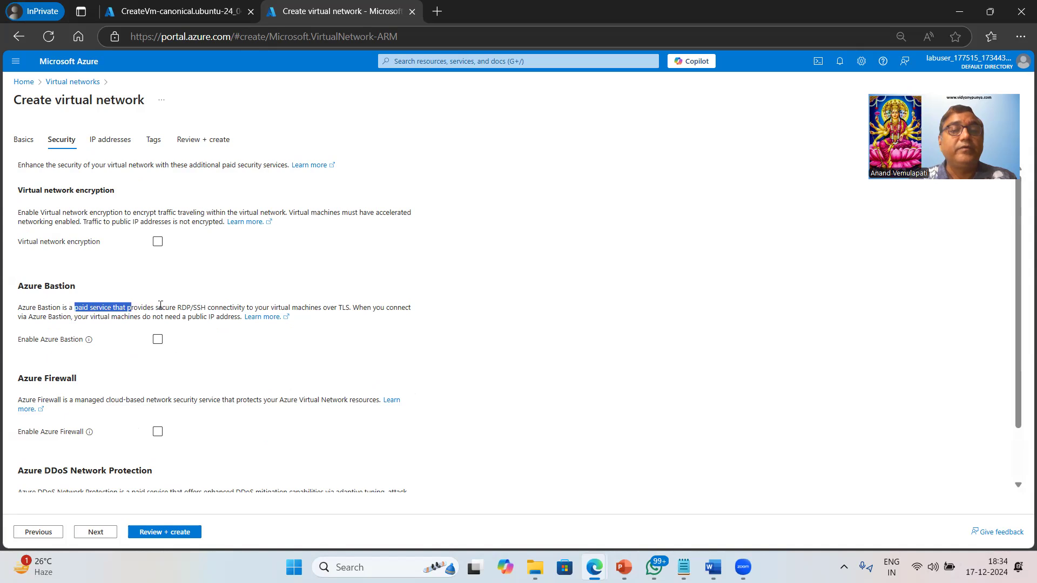
click(203, 303)
drag(162, 303, 218, 303)
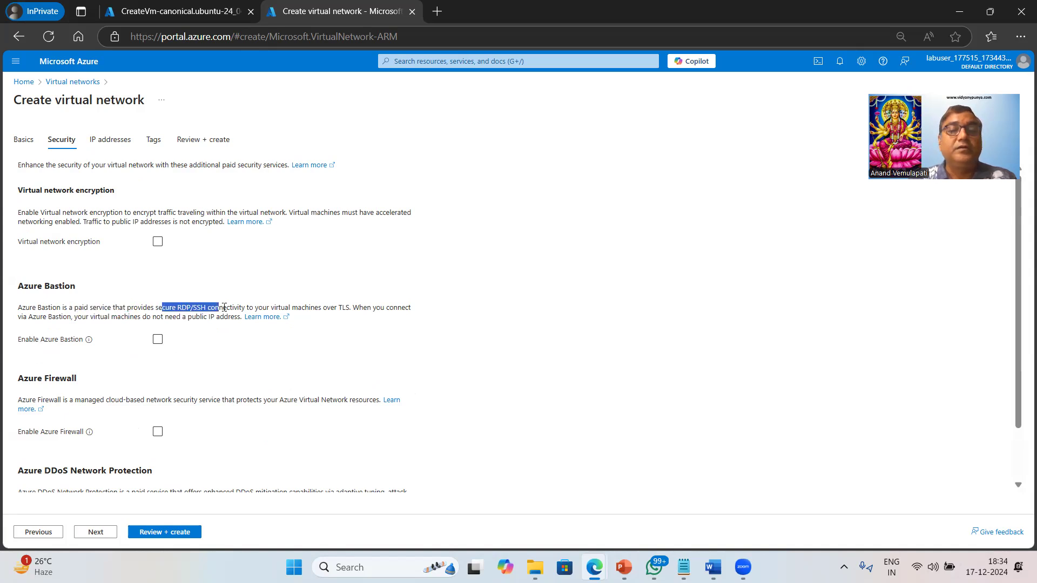
click(305, 308)
Enable Azure Bastion for the virtual network and set its host name to mybastionhost
click(157, 340)
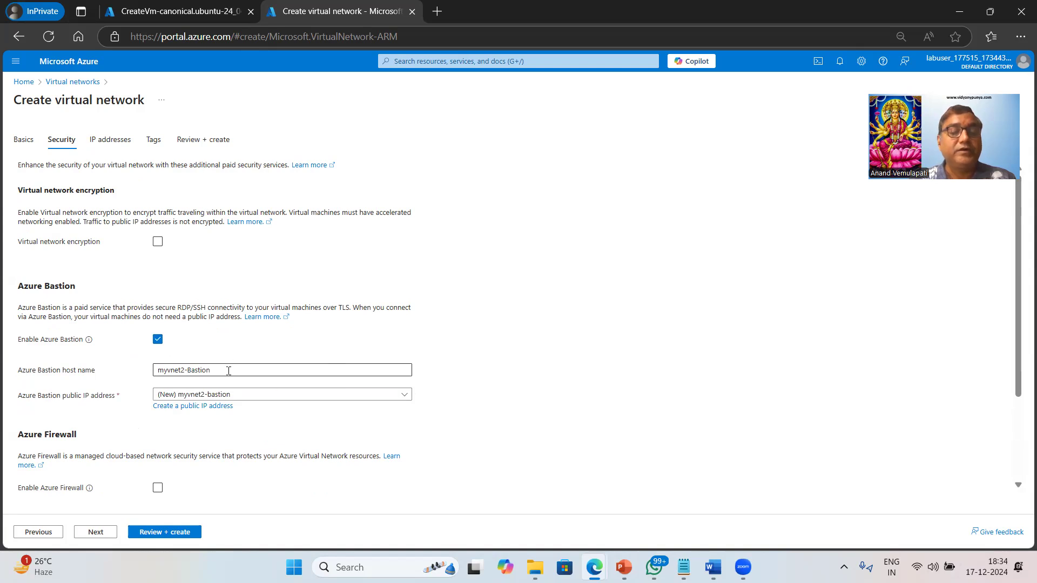
drag(228, 371, 198, 371)
key(ctrl+a)
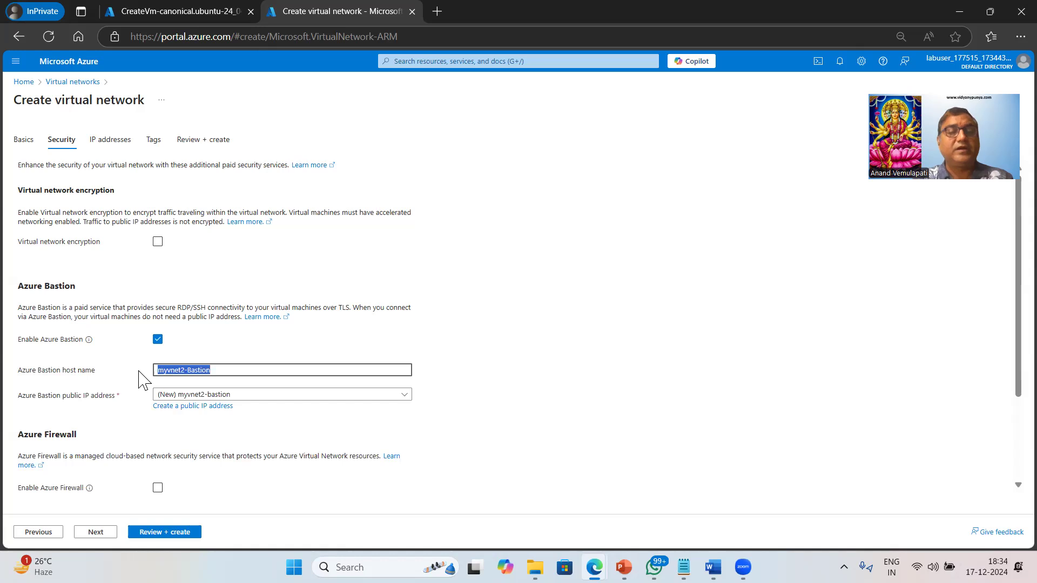
text(mybastionhost)
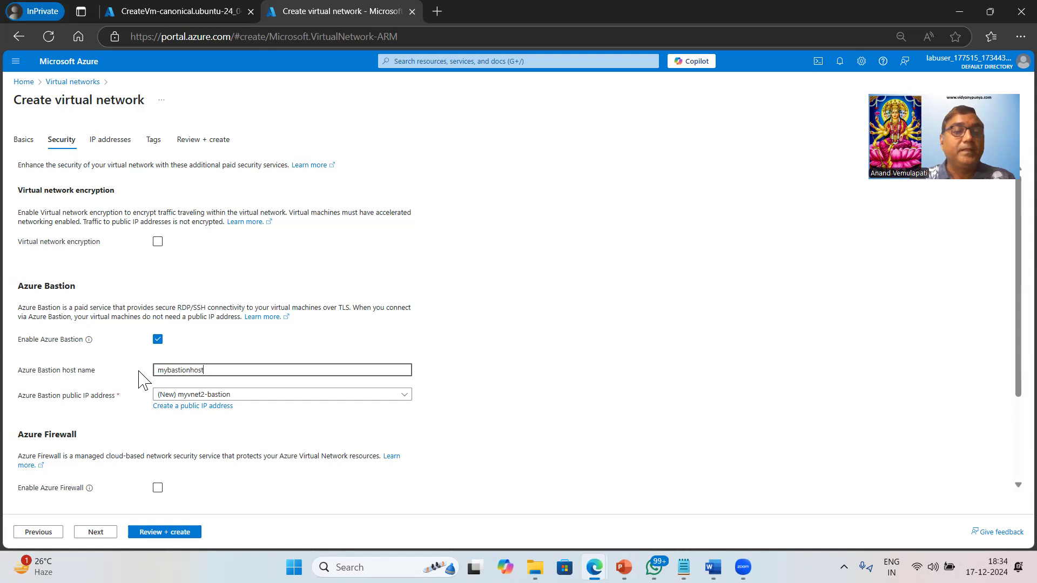
Create a new public IP address named bastionip for the Azure Bastion host
click(204, 406)
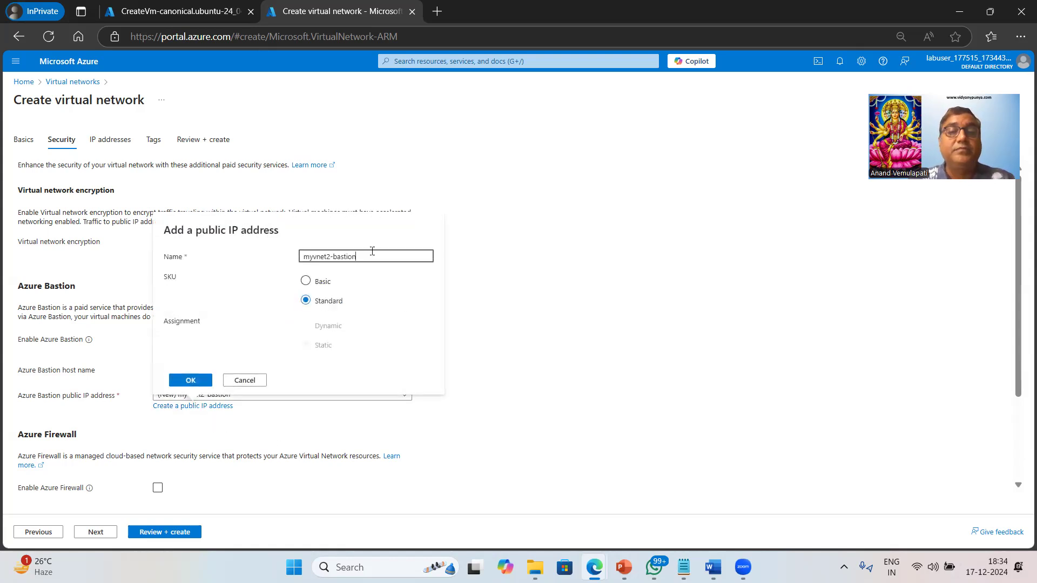
key(ctrl+a)
text(bas)
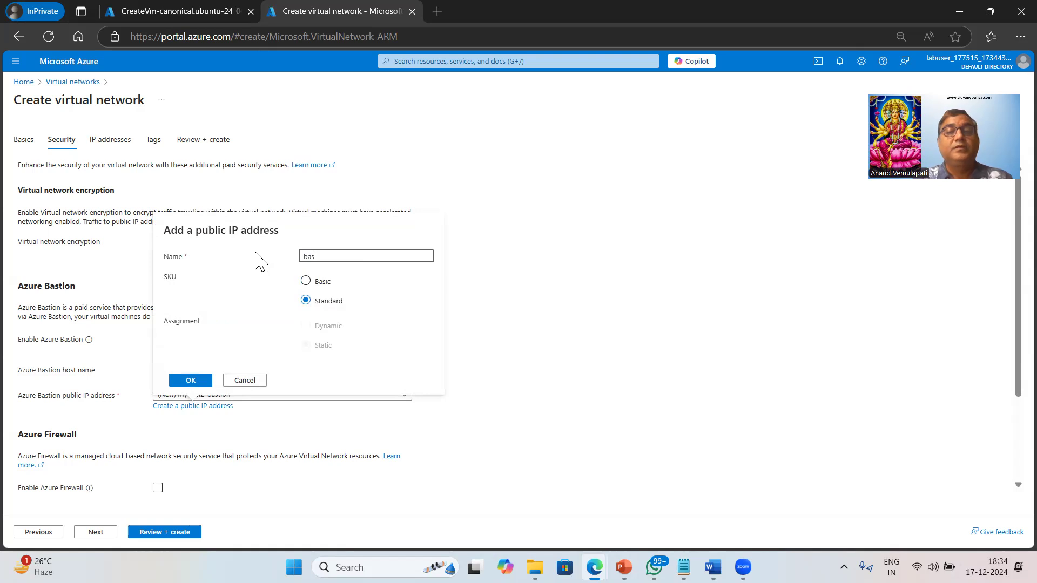
text(tionip)
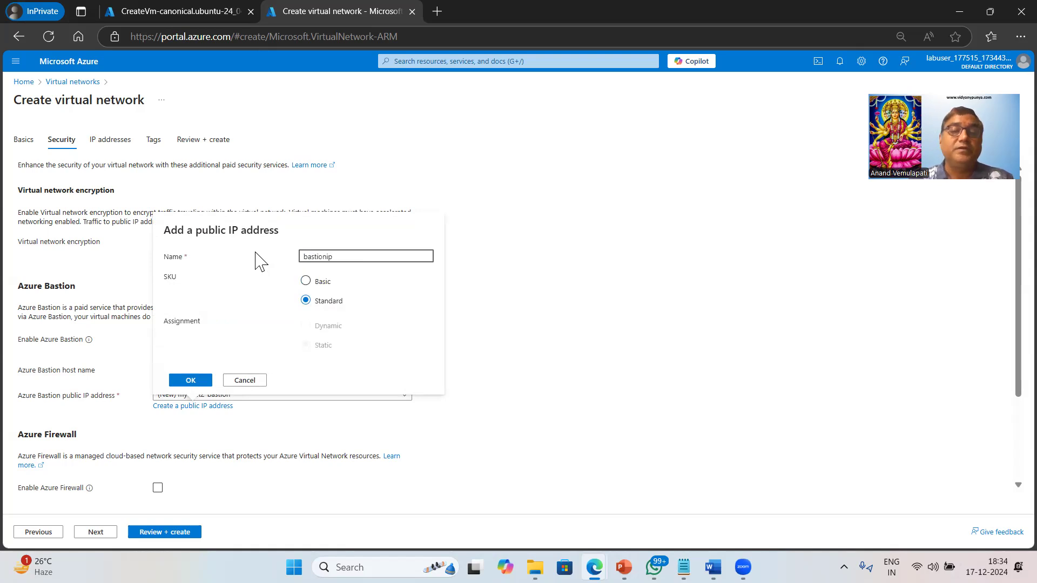
click(192, 385)
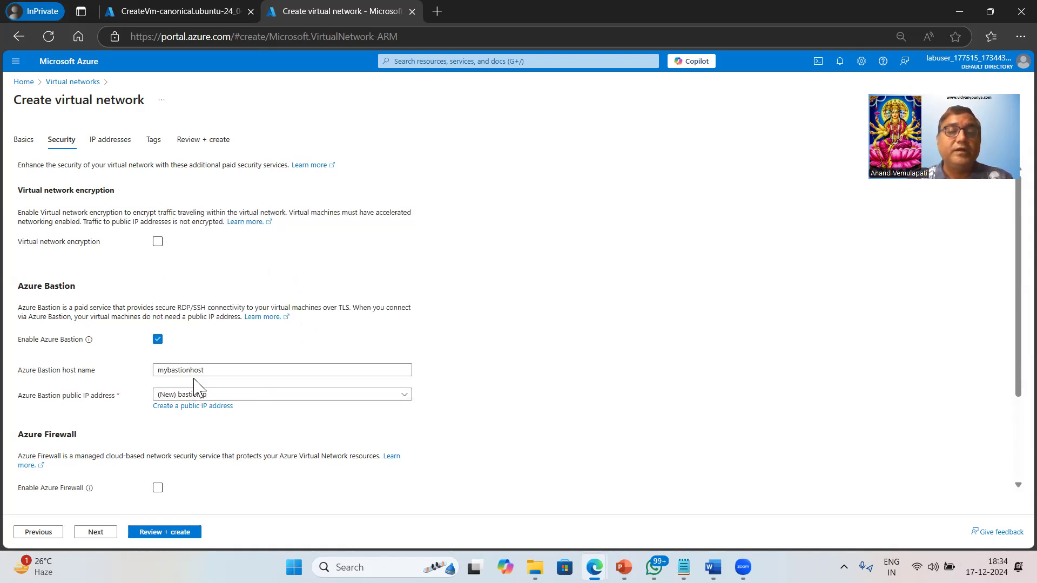
Go on to the IP address settings and rename the default subnet to vmssubnet
scroll(336, 371, down, 3)
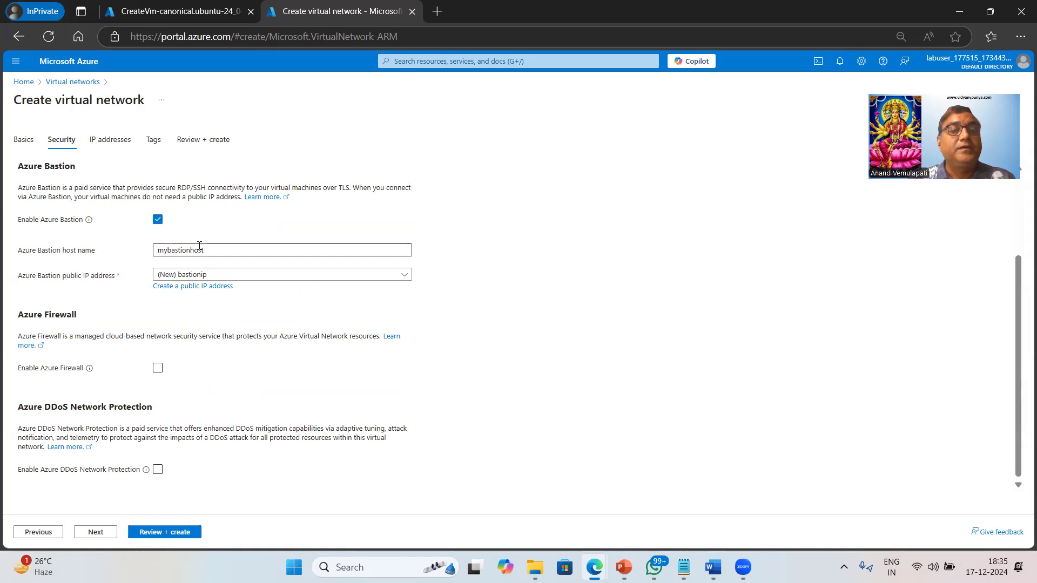
scroll(310, 334, up, 2)
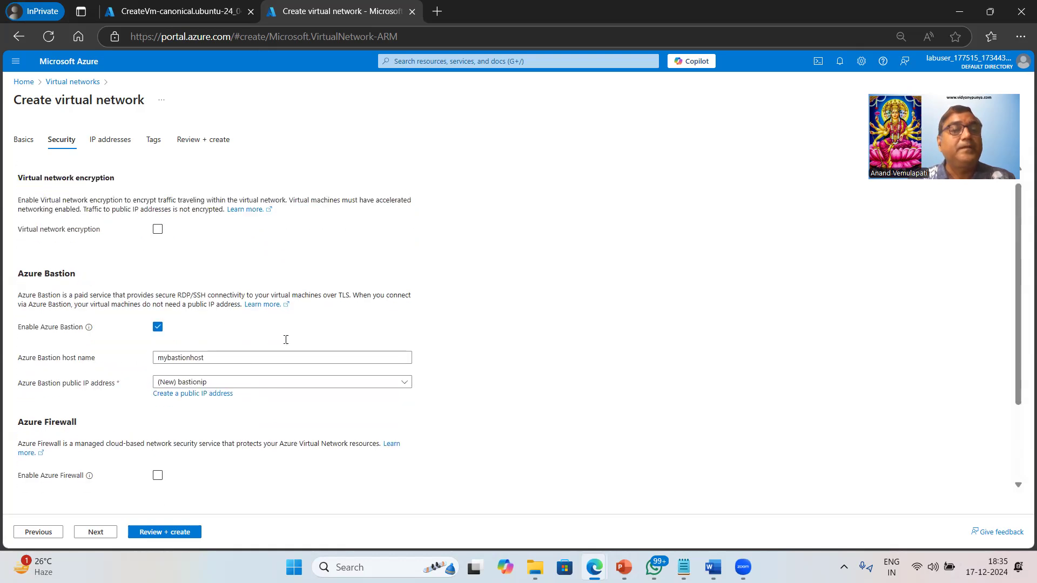
scroll(311, 334, down, 2)
scroll(79, 394, up, 1)
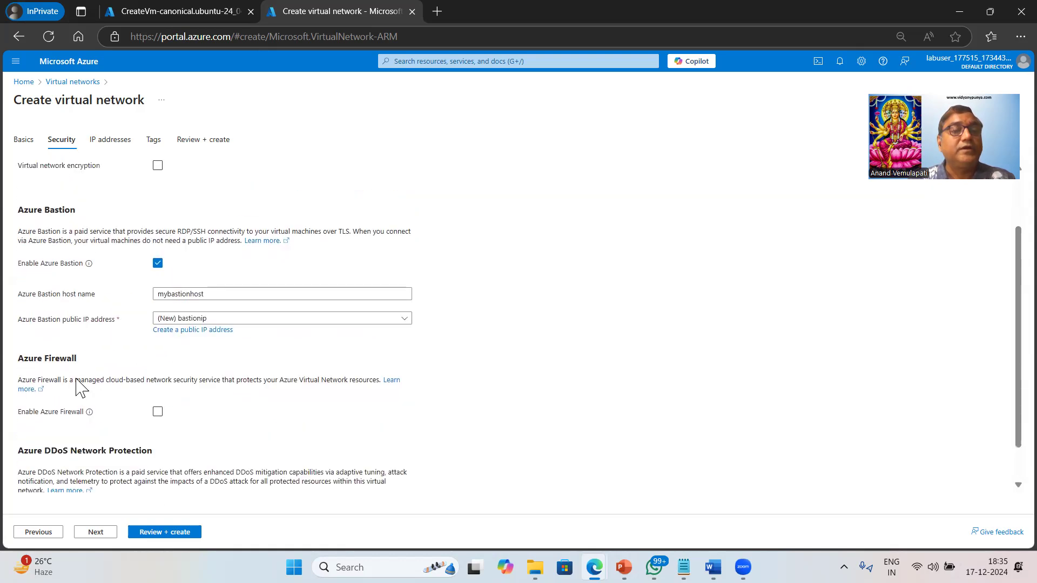
scroll(157, 416, up, 1)
click(96, 532)
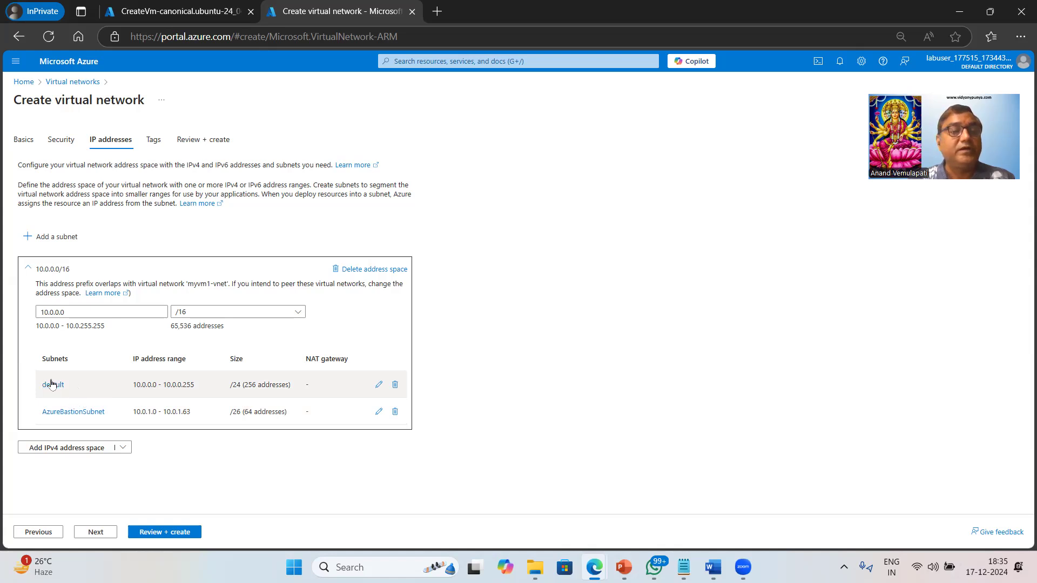
click(379, 384)
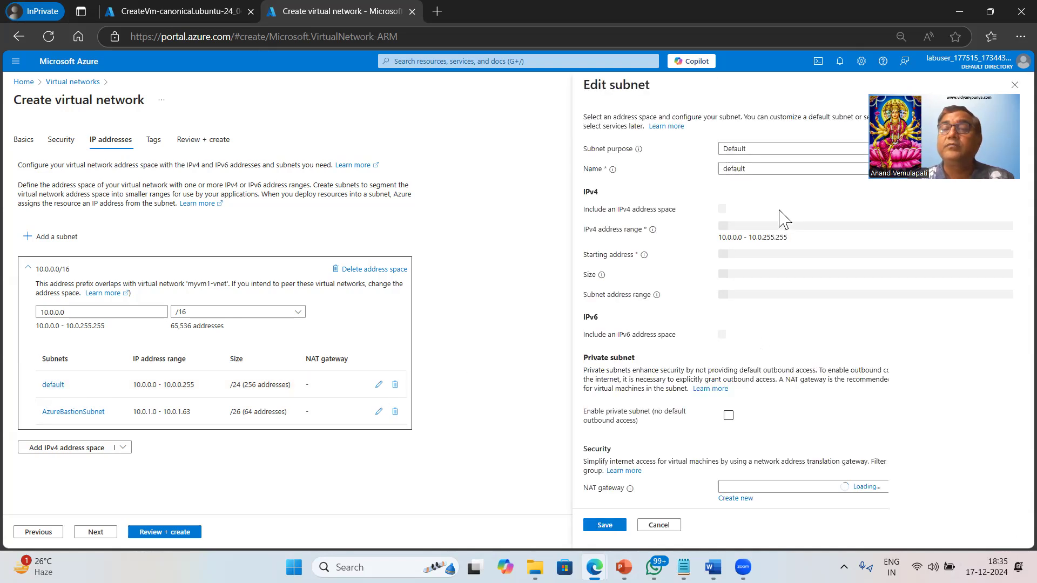
drag(746, 168, 678, 168)
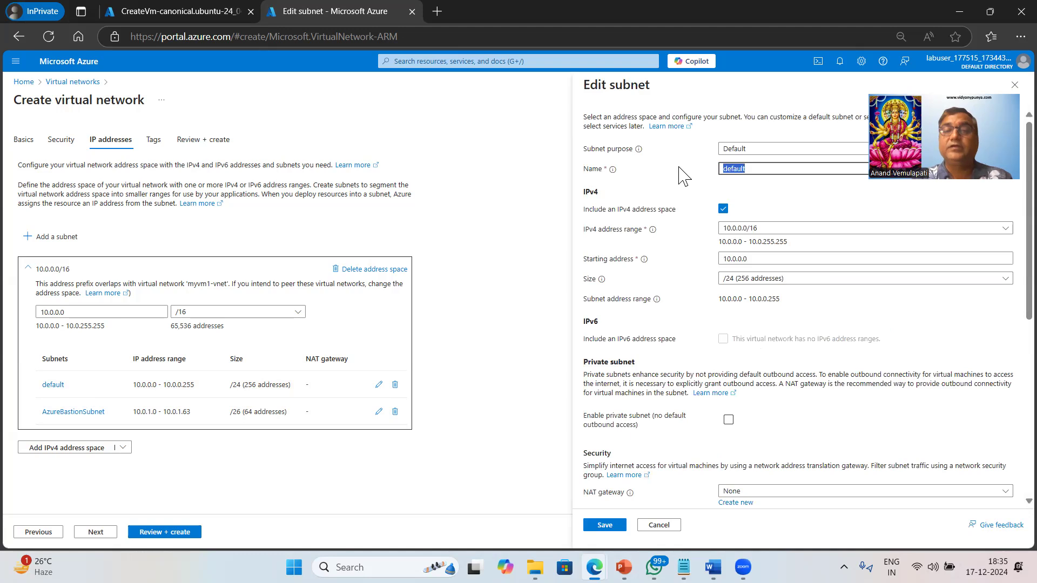
text(vmssubnet)
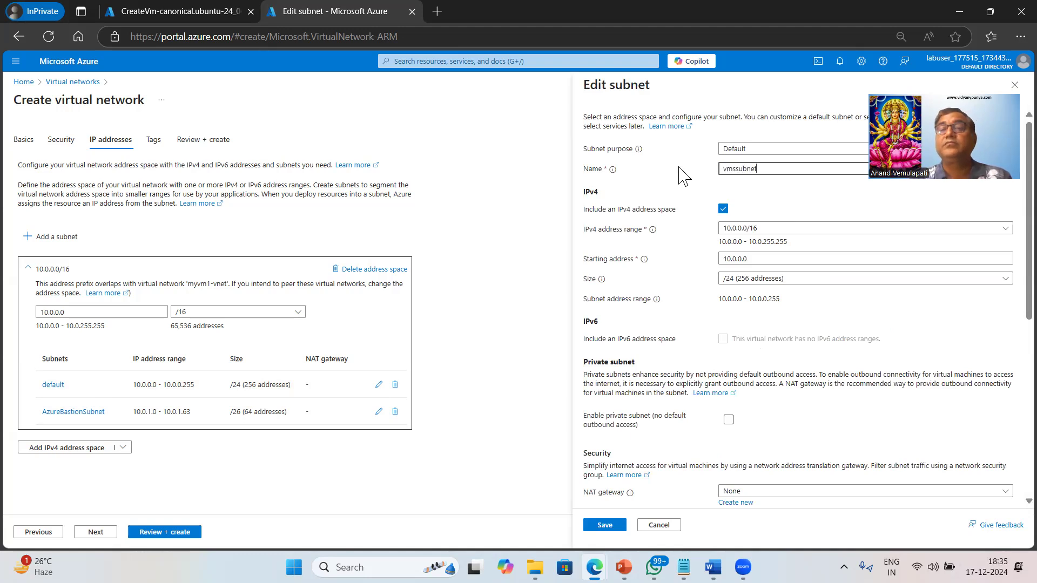
click(607, 527)
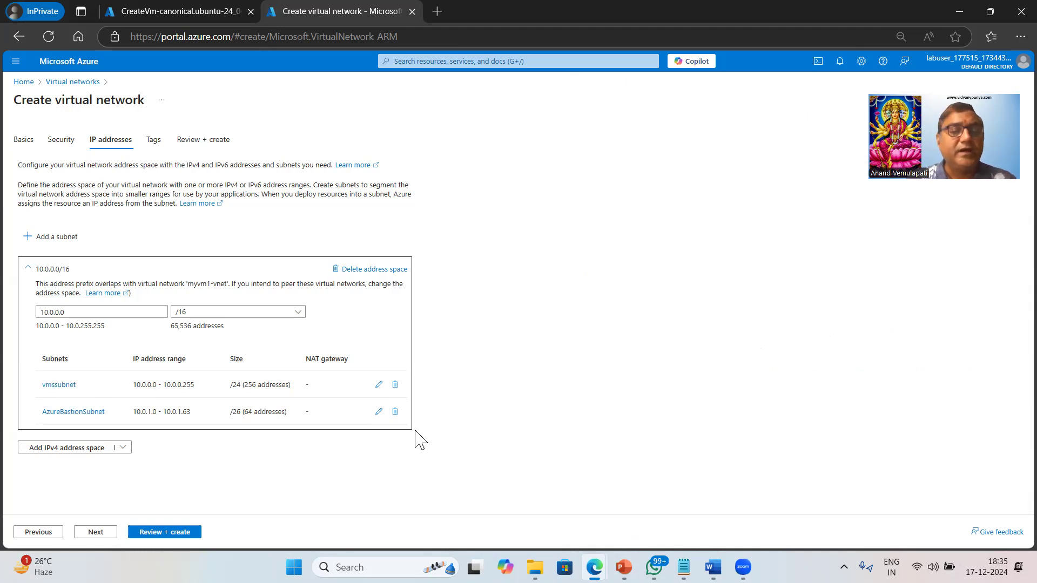
Review the virtual network configuration and create the virtual network
click(168, 534)
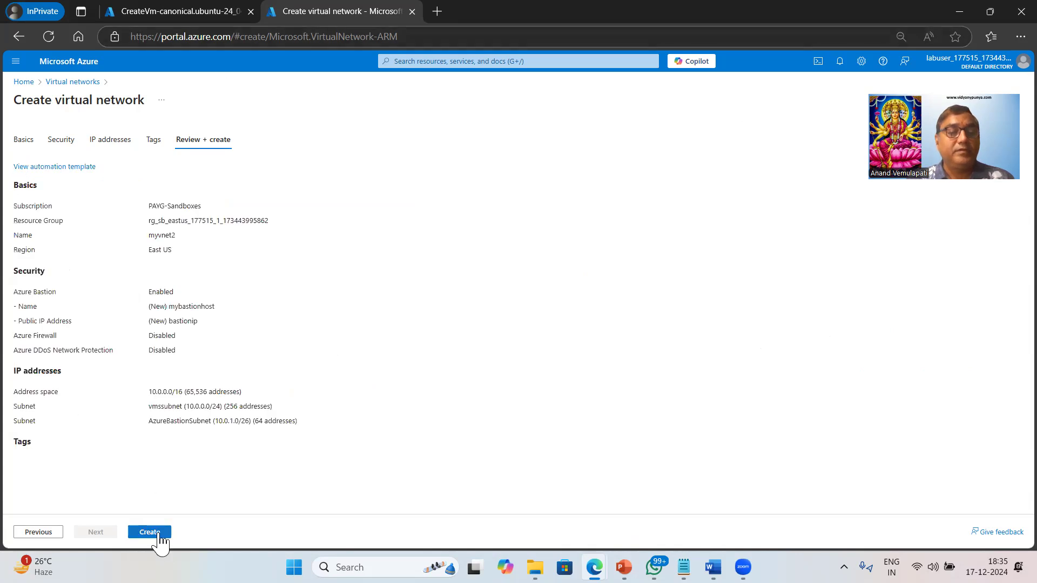
click(154, 533)
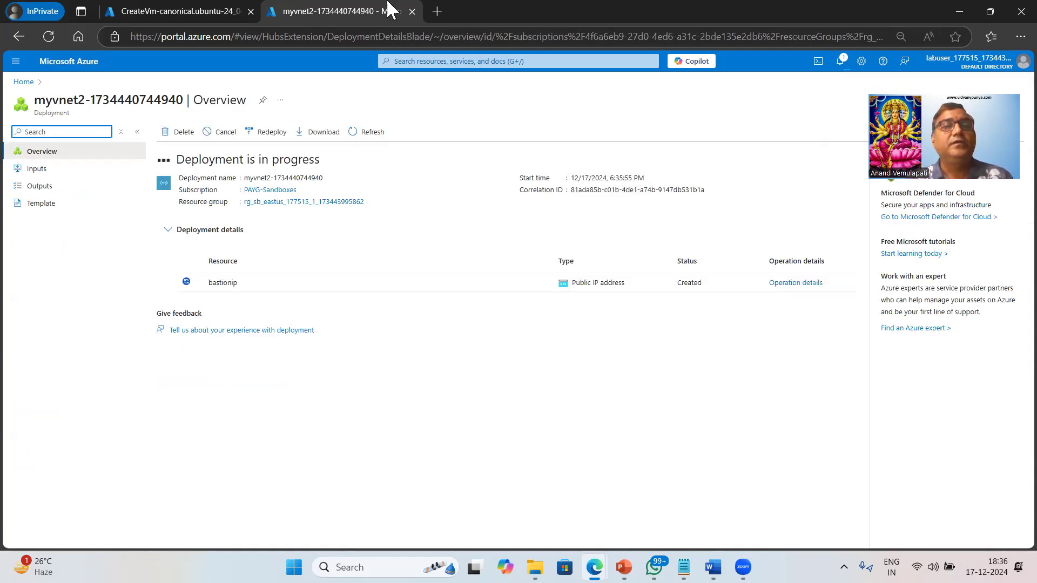
Return to the virtual machine's deployment, open the myvm1 resource and check its public and private IP addresses
click(201, 17)
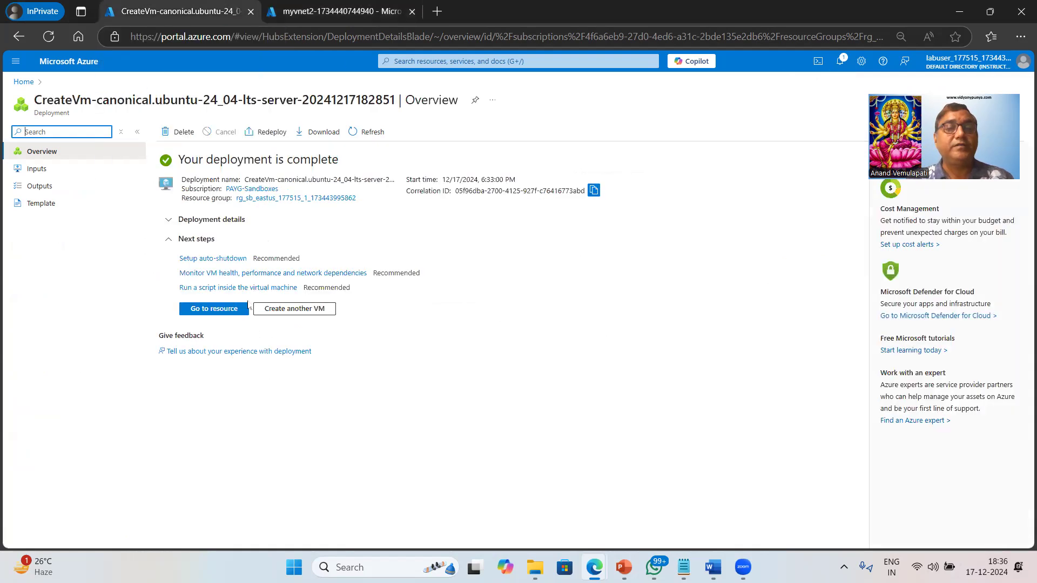
click(216, 309)
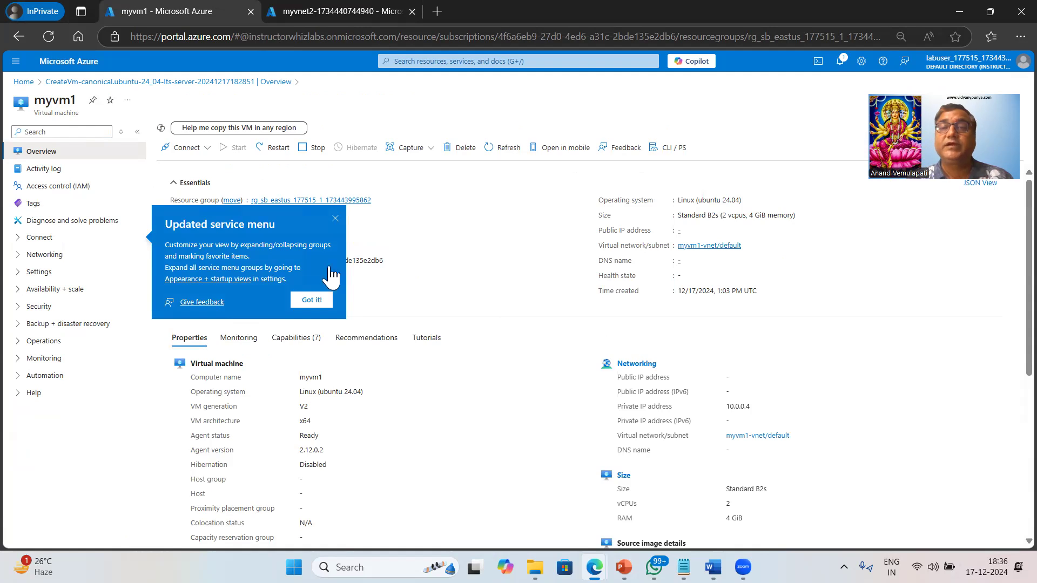
click(311, 301)
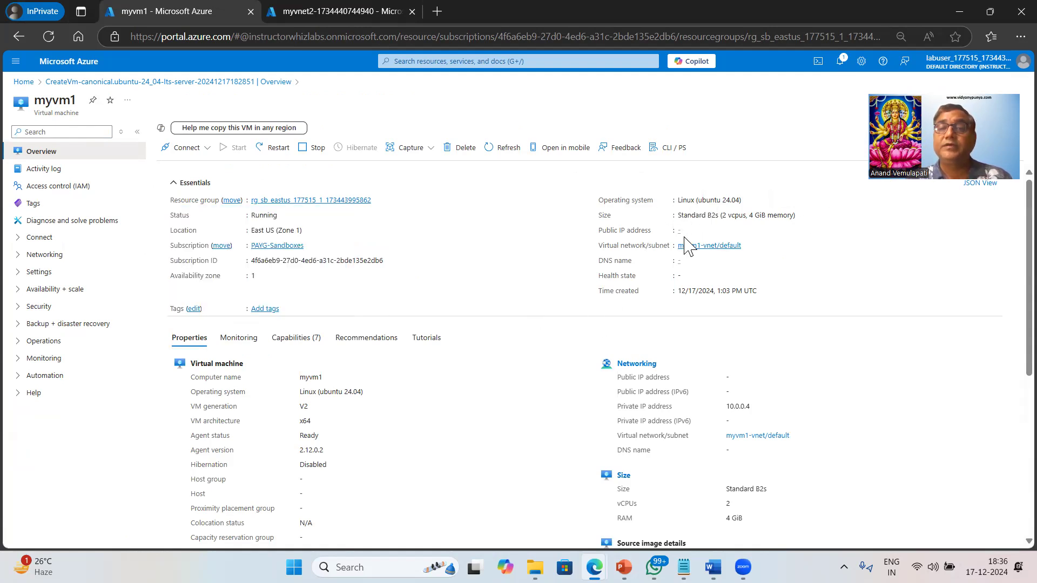
drag(615, 391, 871, 408)
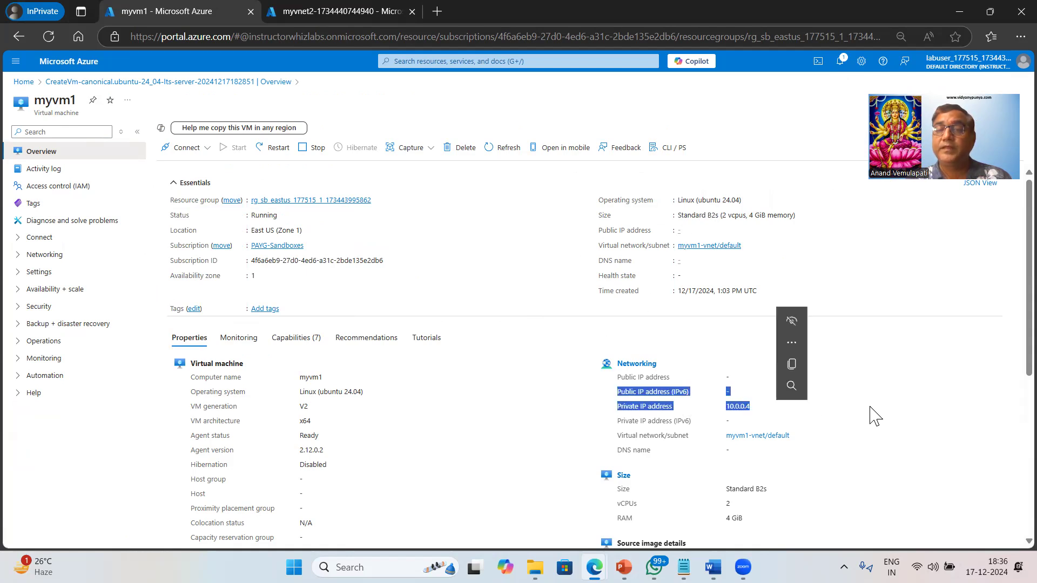
click(641, 351)
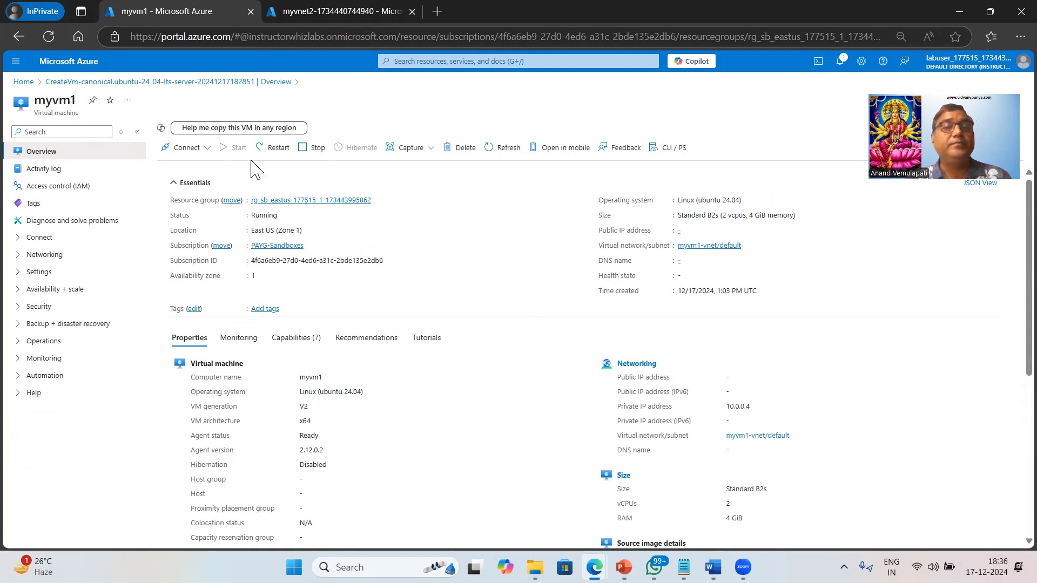
Examine the connection options for myvm1, including the Native SSH prerequisites for reaching its private IP address
click(201, 148)
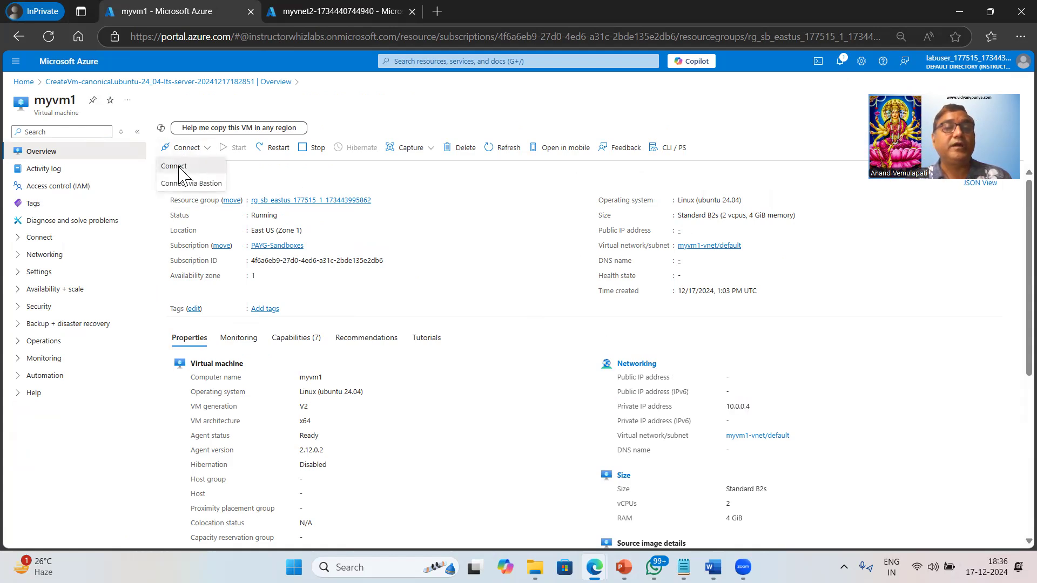
click(178, 167)
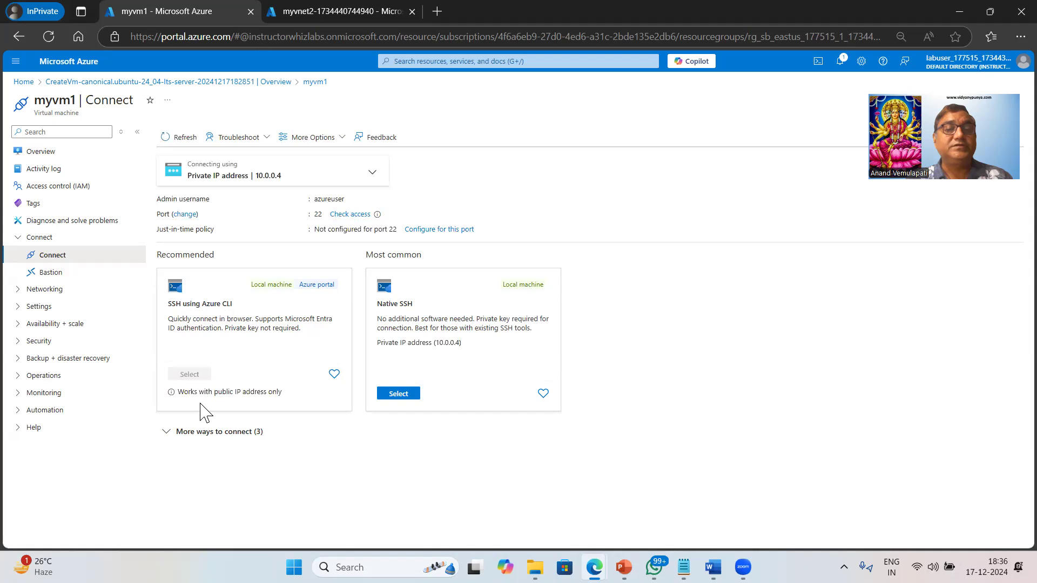
drag(214, 393, 272, 394)
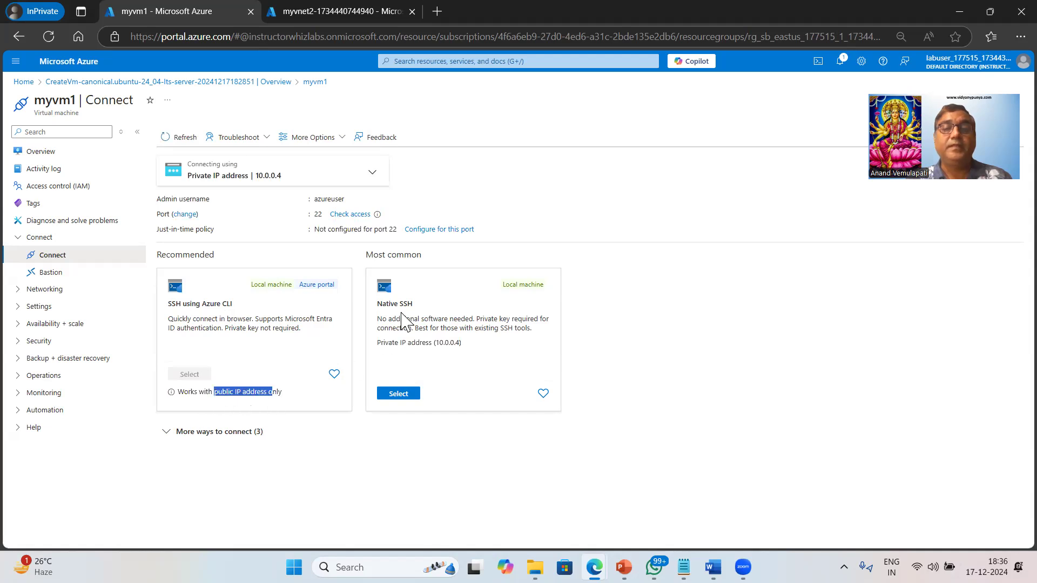
click(404, 398)
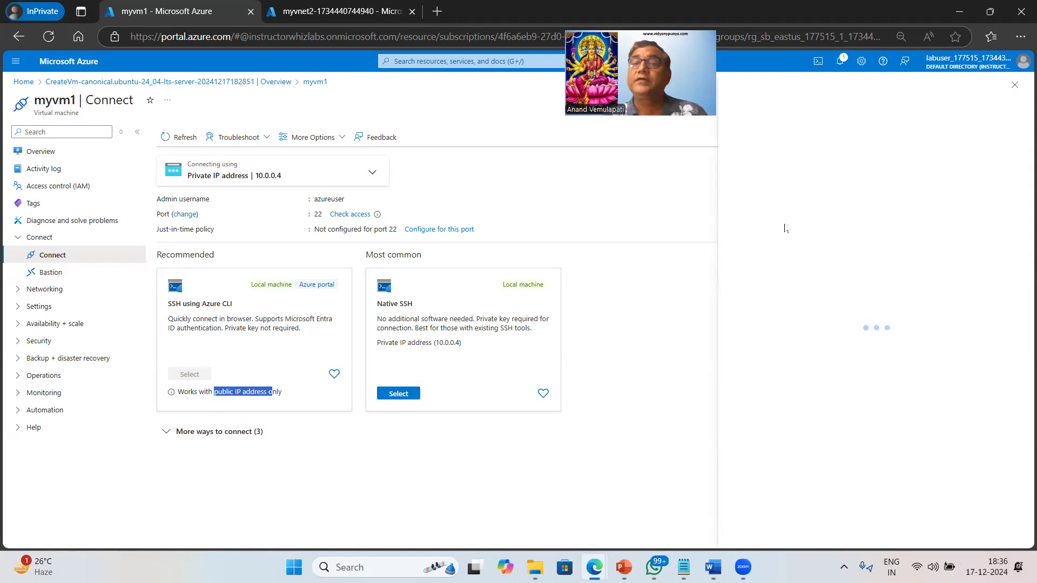
drag(808, 157, 954, 159)
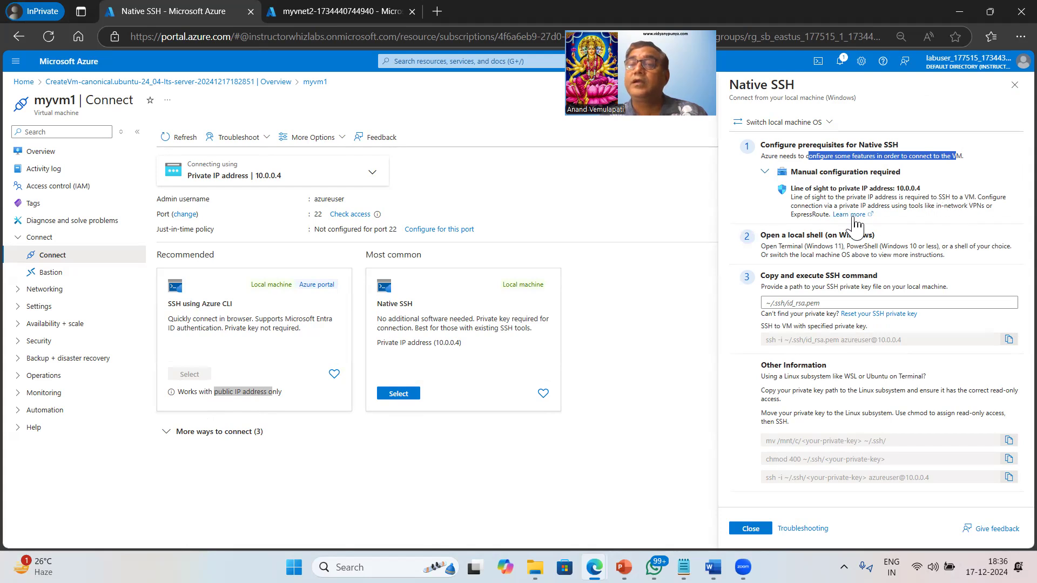
drag(790, 216, 830, 218)
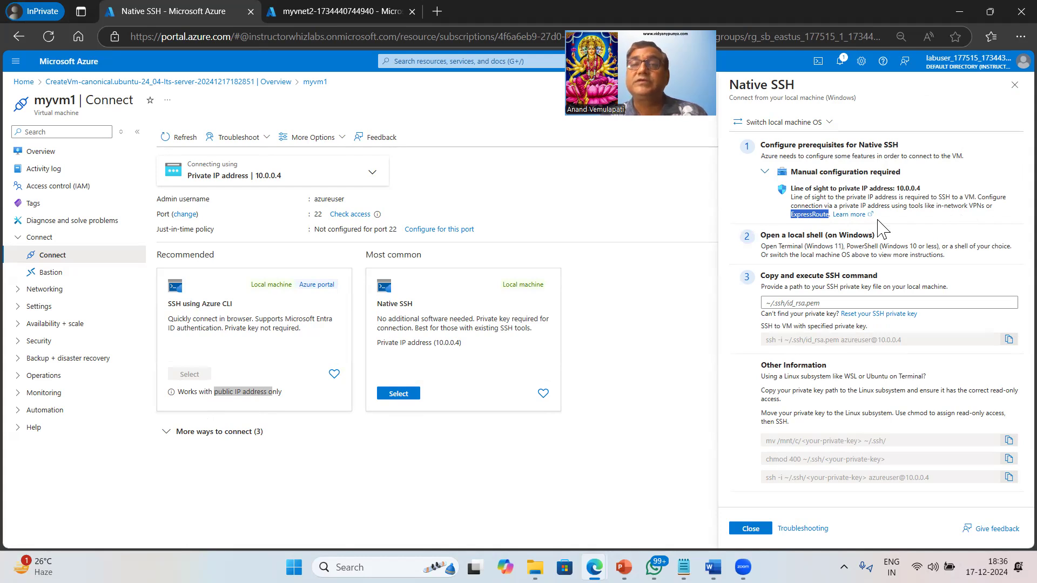
click(672, 222)
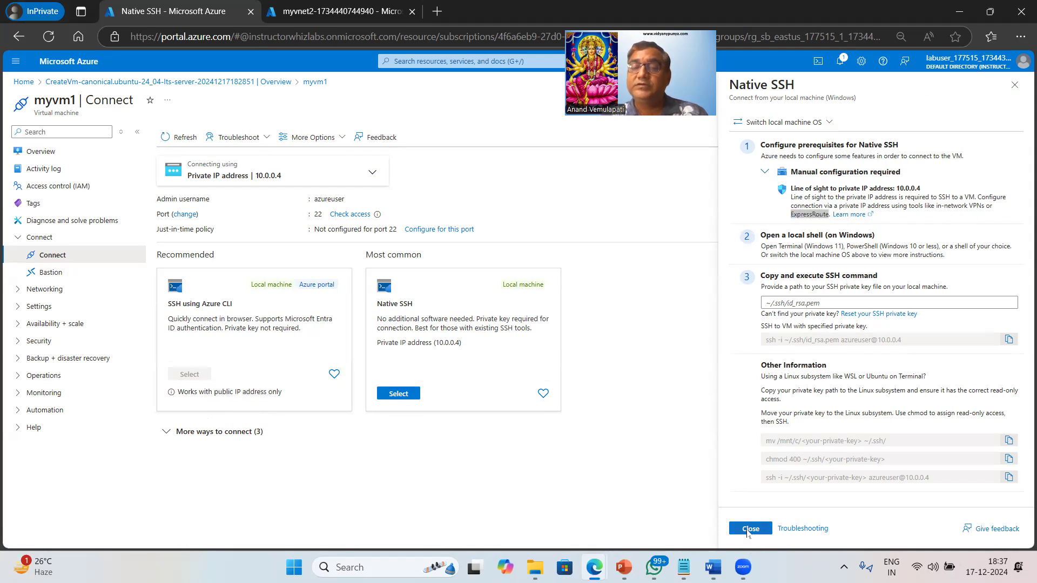
click(750, 528)
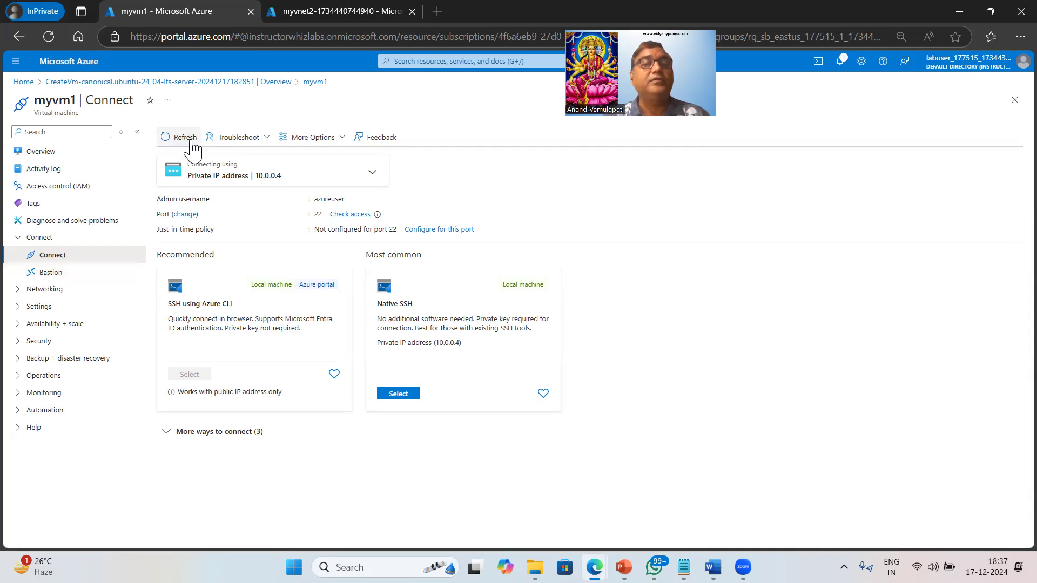
Open the connection via Bastion for myvm1 and deploy the Bastion host myvm1-vnet-bastion on myvm1-vnet
click(41, 152)
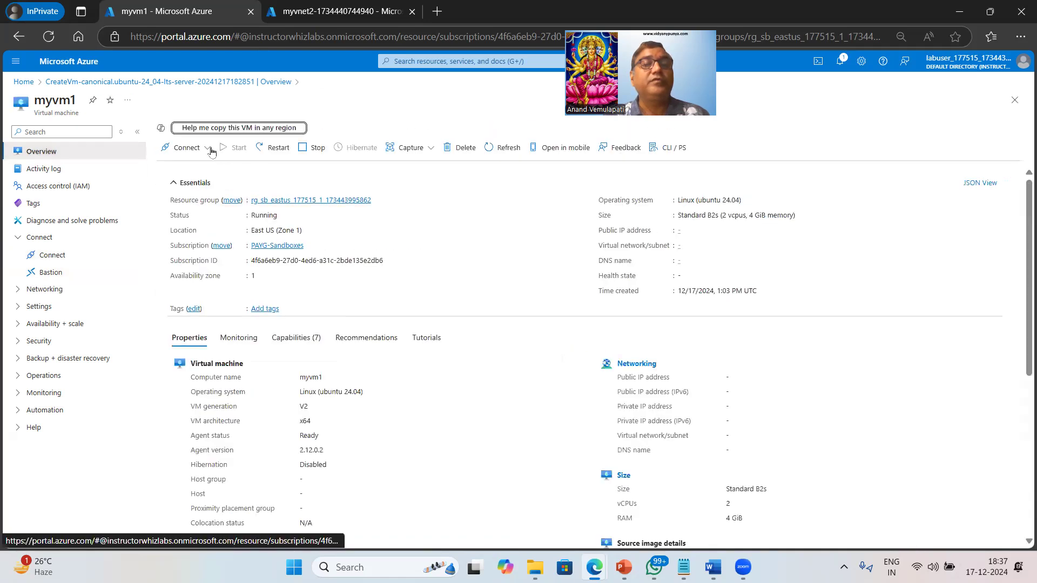
click(204, 149)
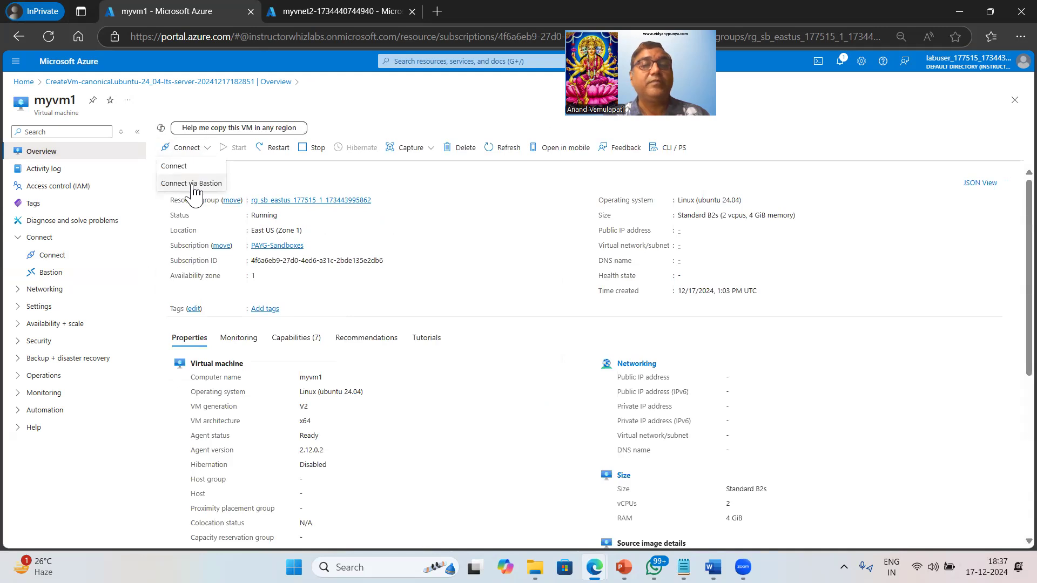
click(193, 187)
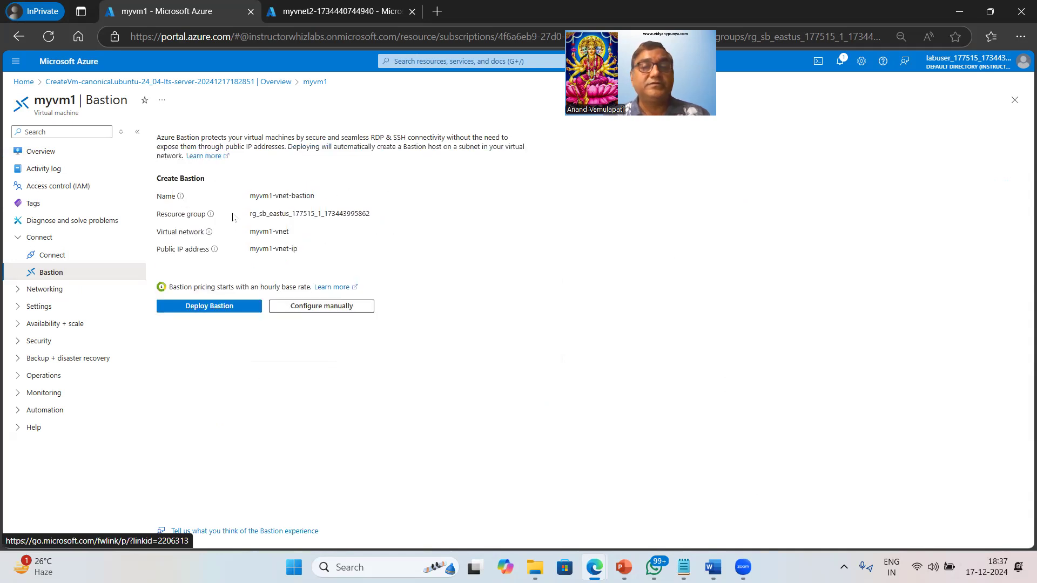
drag(225, 137, 384, 137)
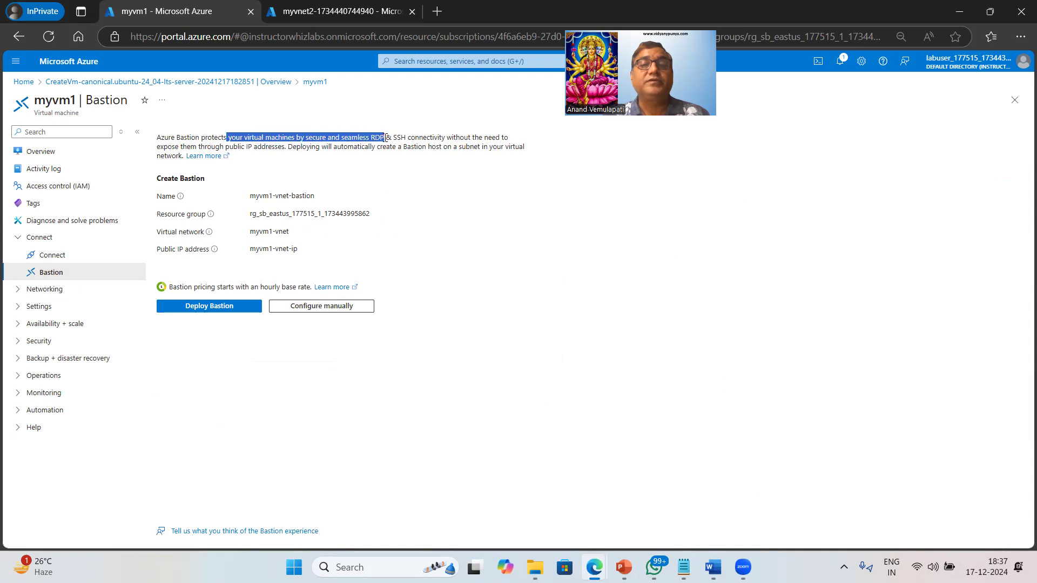
click(520, 264)
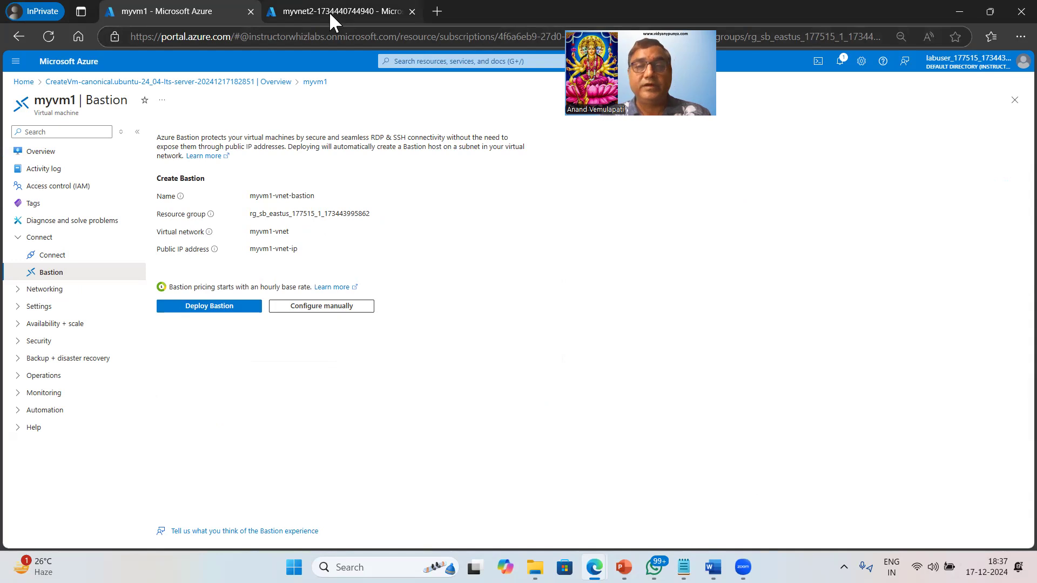
click(218, 312)
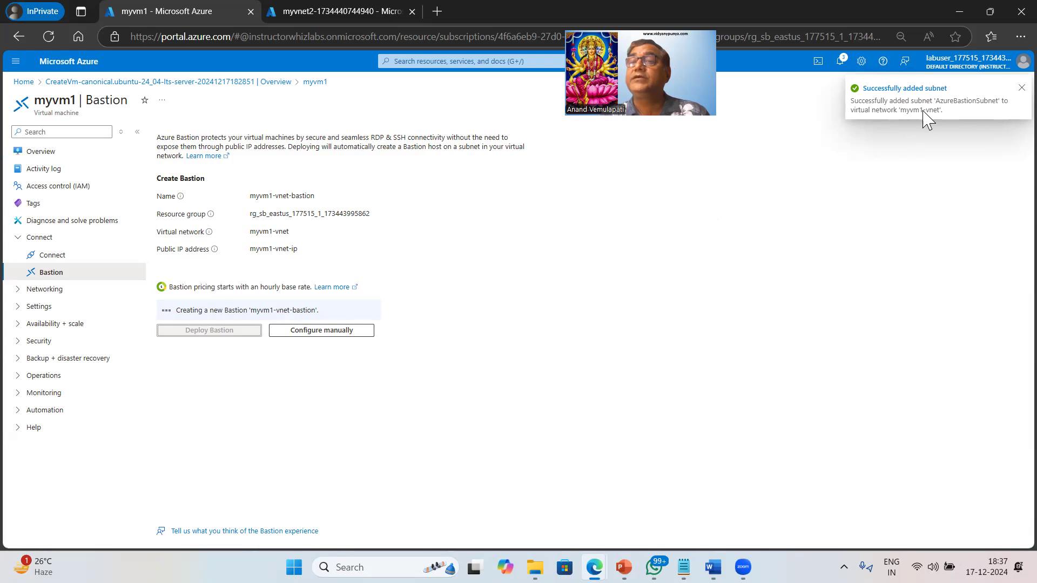
Check the notifications for the progress of the myvm1 Bastion creation and the myvnet2 deployment
click(849, 63)
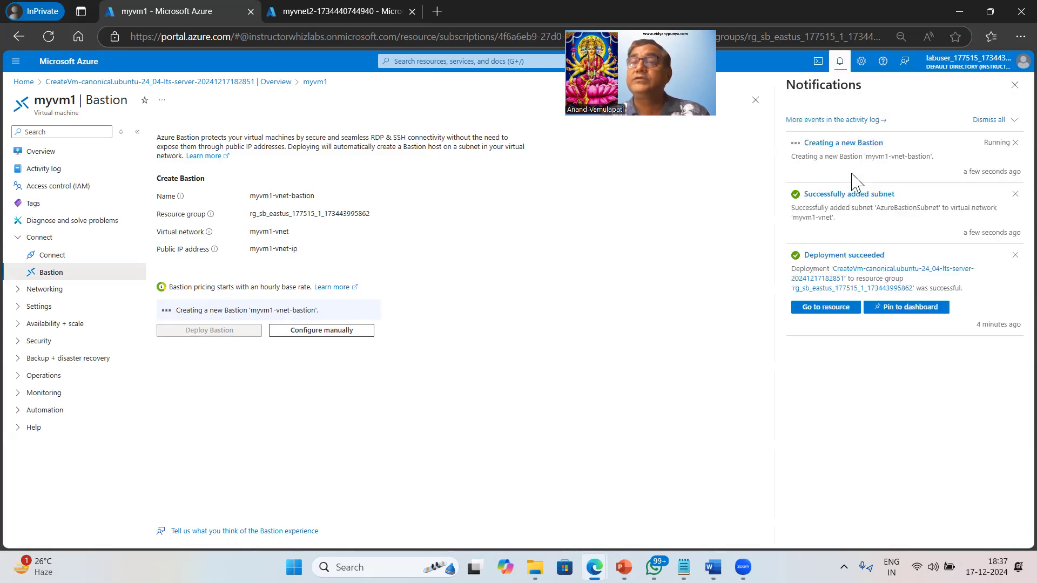
click(331, 13)
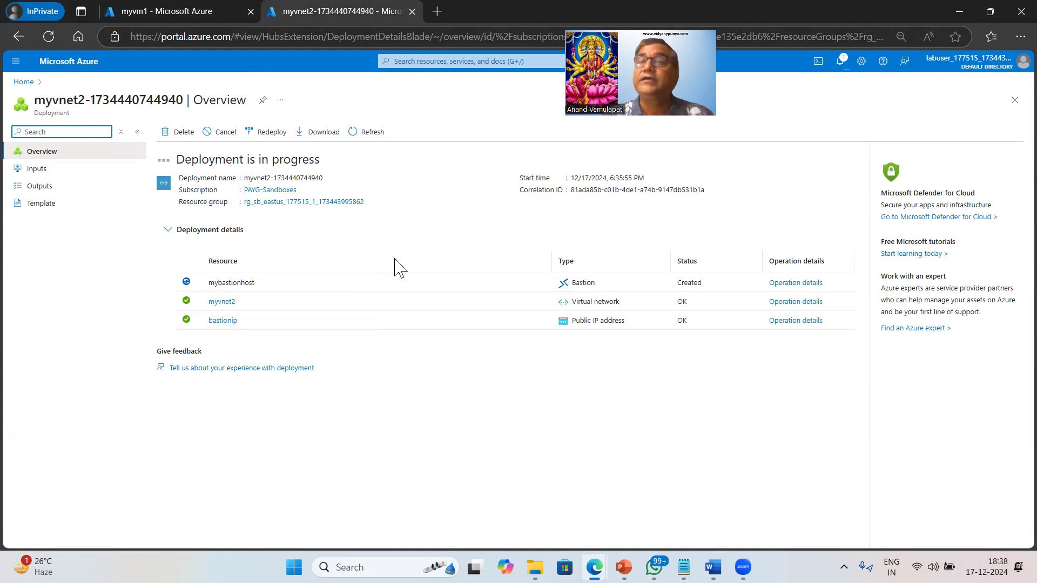
click(840, 61)
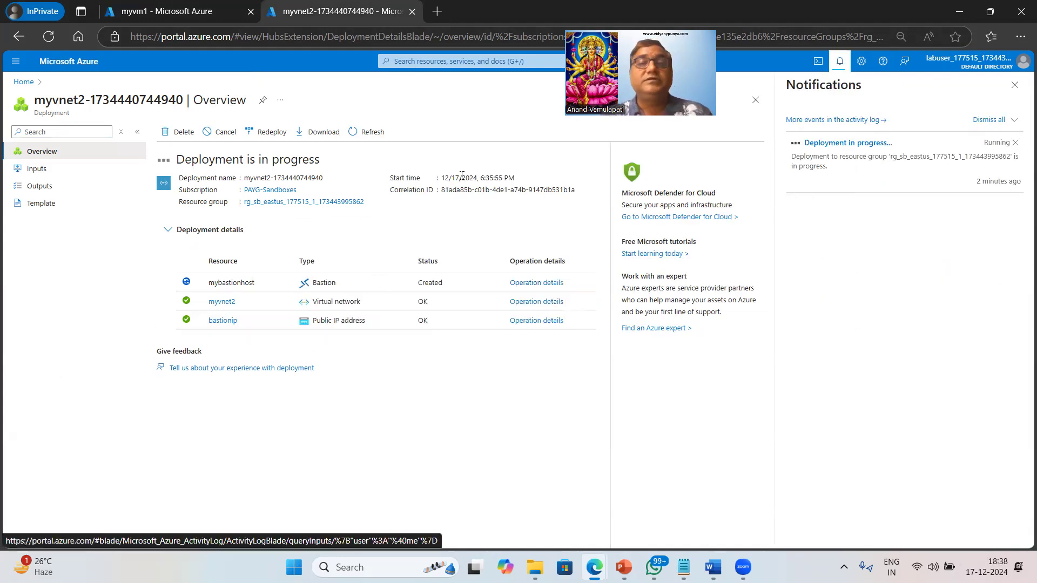
click(180, 10)
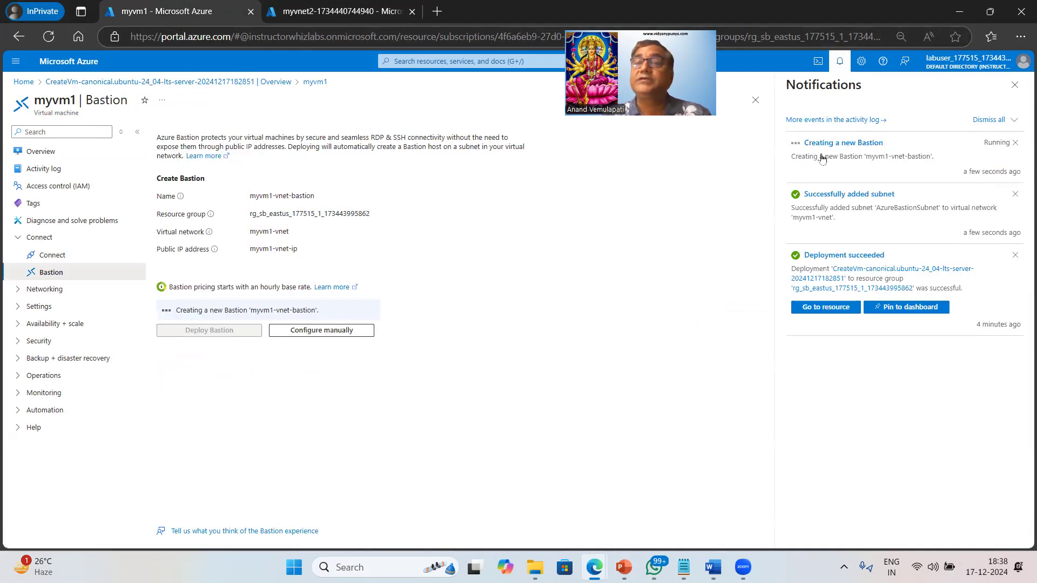
click(343, 11)
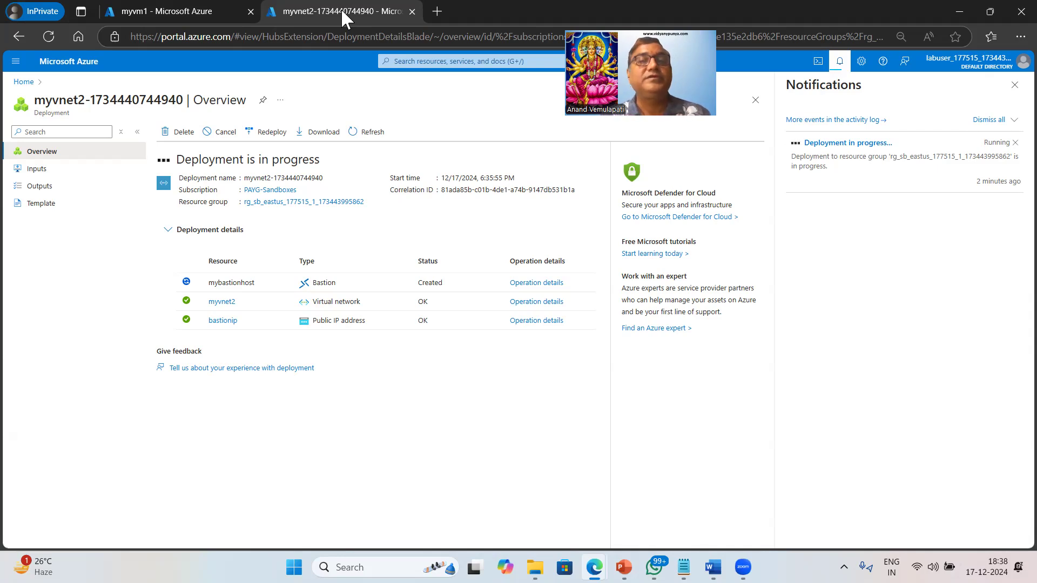
click(186, 14)
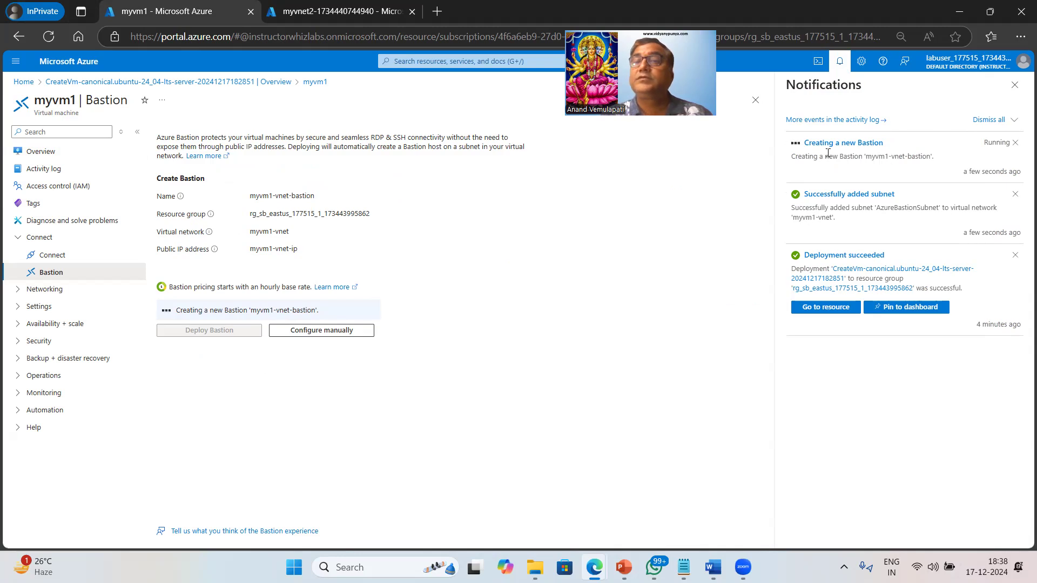
Review myvm1's IP addresses, then examine its network settings and the inbound port rules of its network security group
click(48, 154)
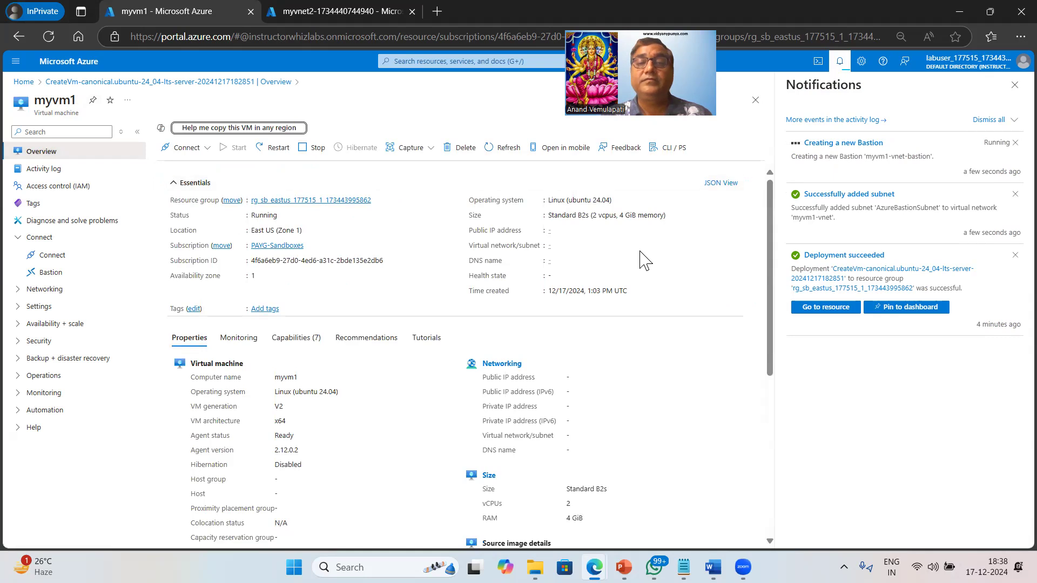
drag(481, 377, 585, 378)
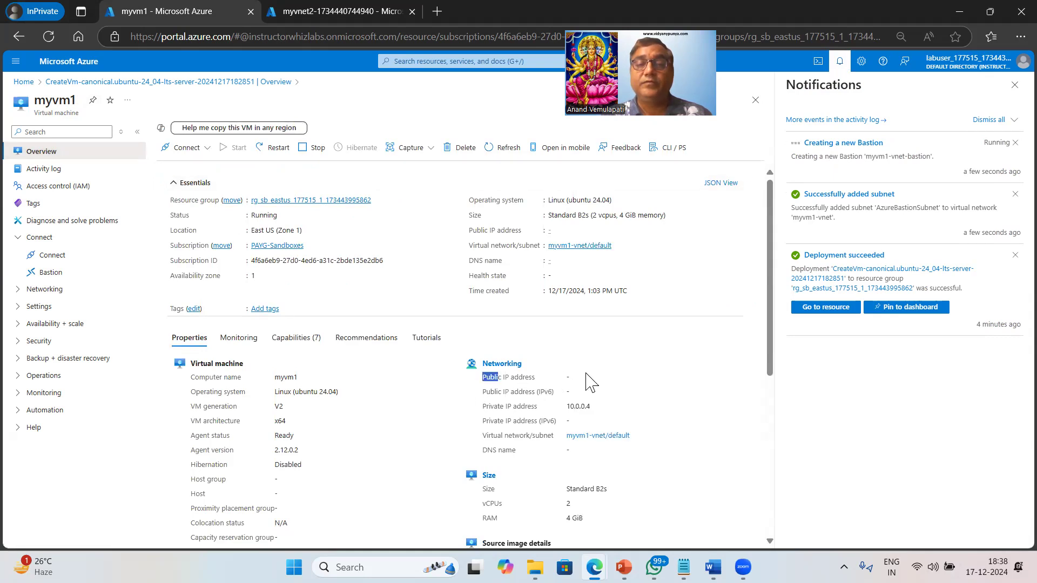
click(44, 289)
click(71, 274)
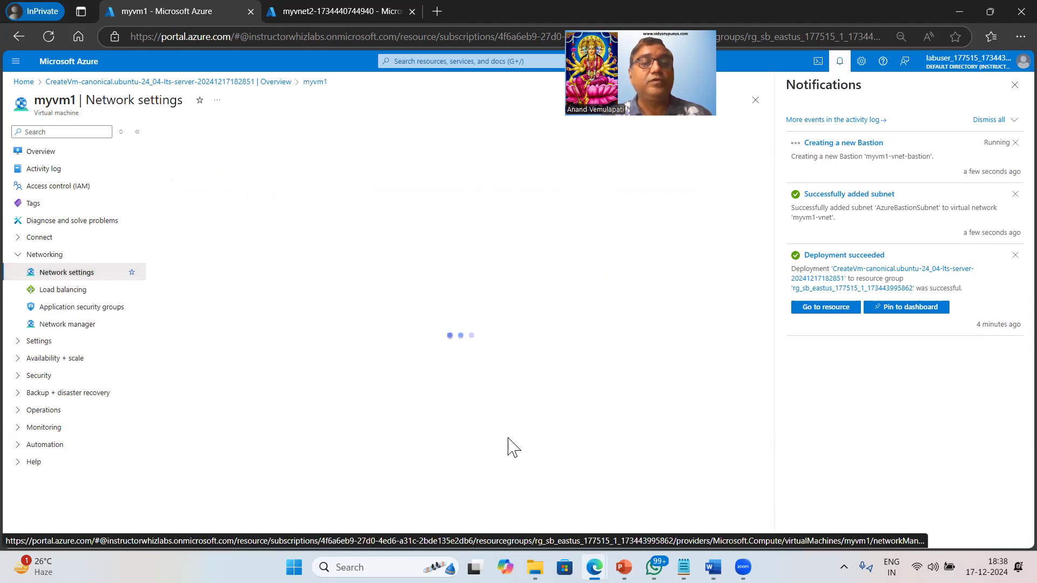
click(1015, 85)
scroll(622, 459, down, 2)
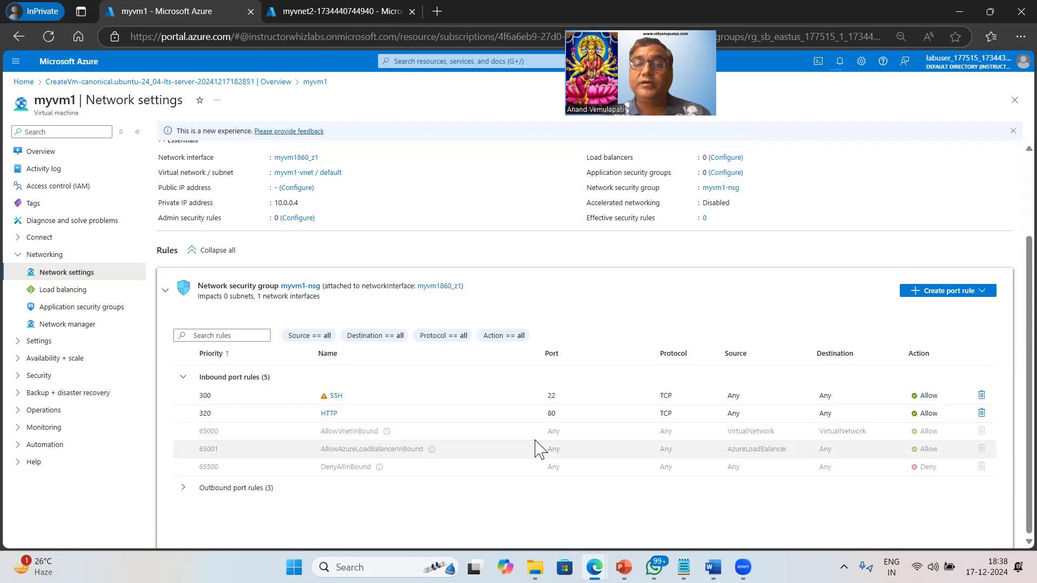
scroll(539, 448, up, 2)
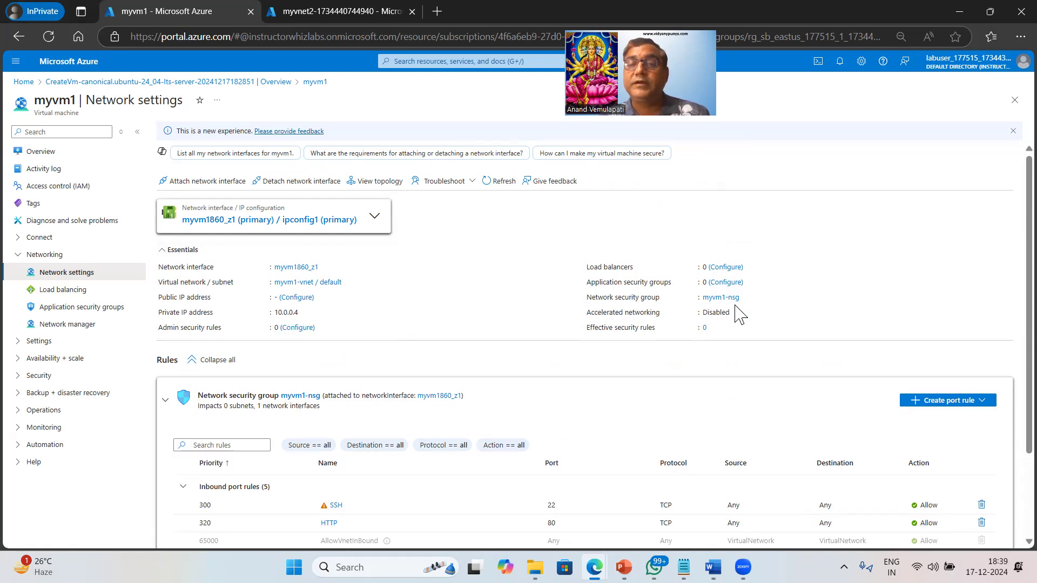
Return to myvm1's overview and recheck the status of both Bastion deployments in the notifications
click(55, 155)
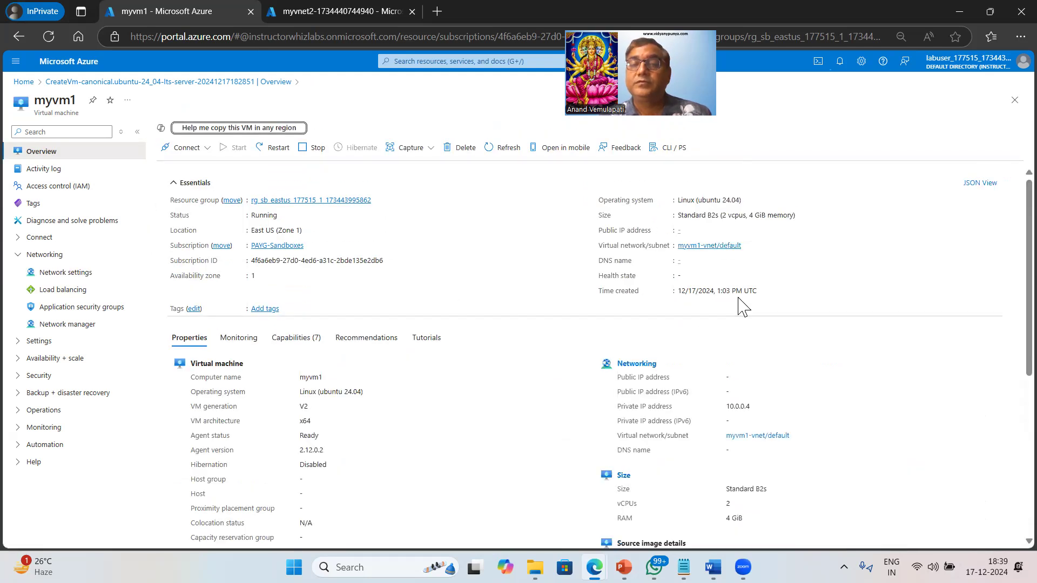
click(840, 63)
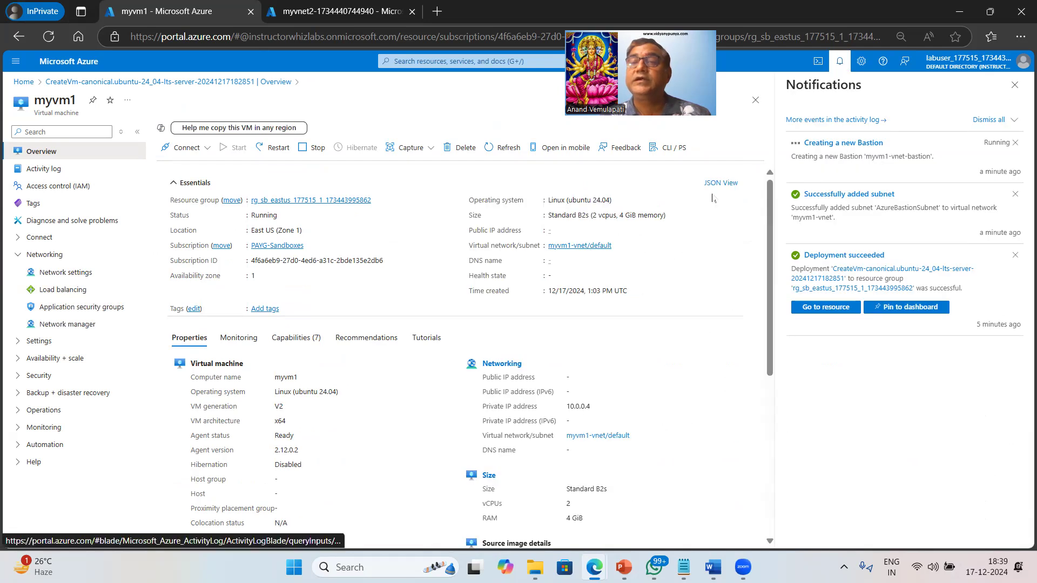
click(327, 11)
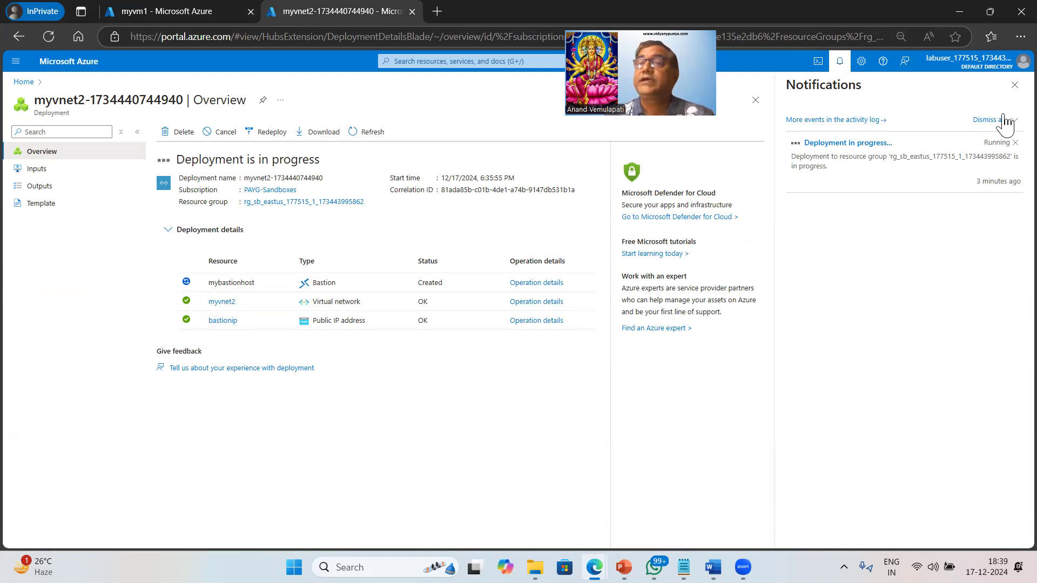
click(1015, 85)
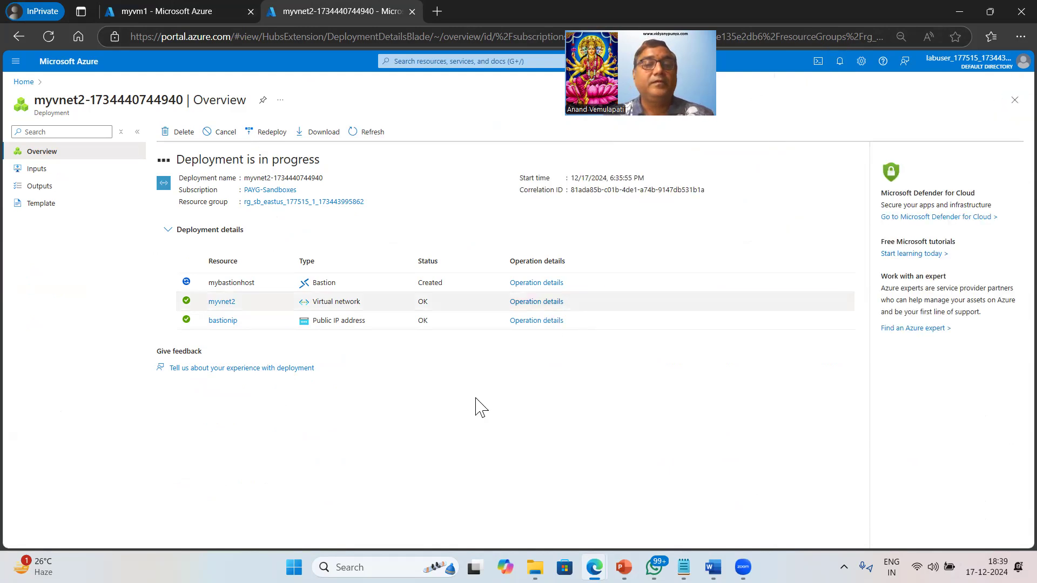
click(442, 63)
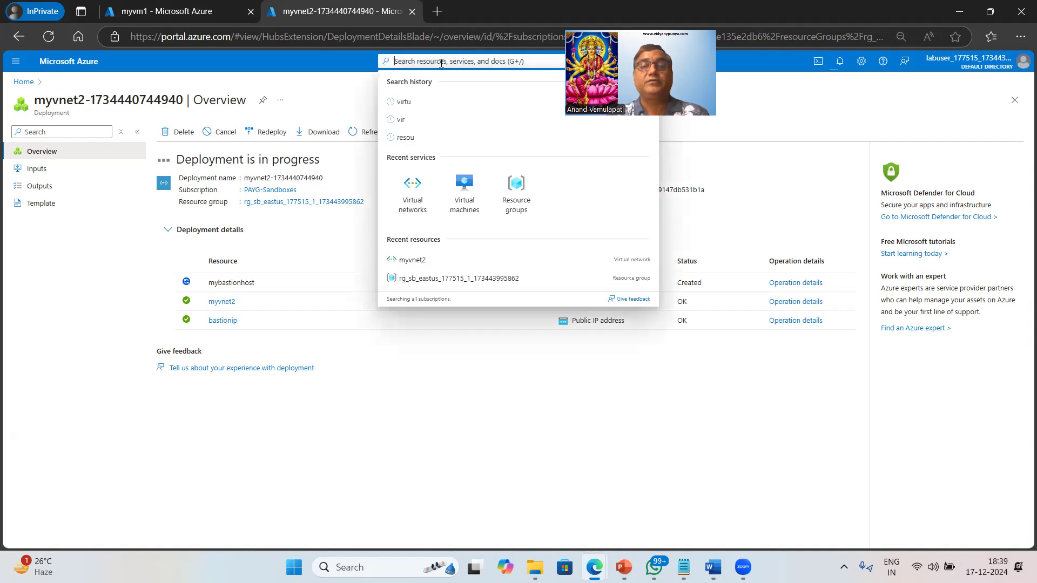
click(467, 193)
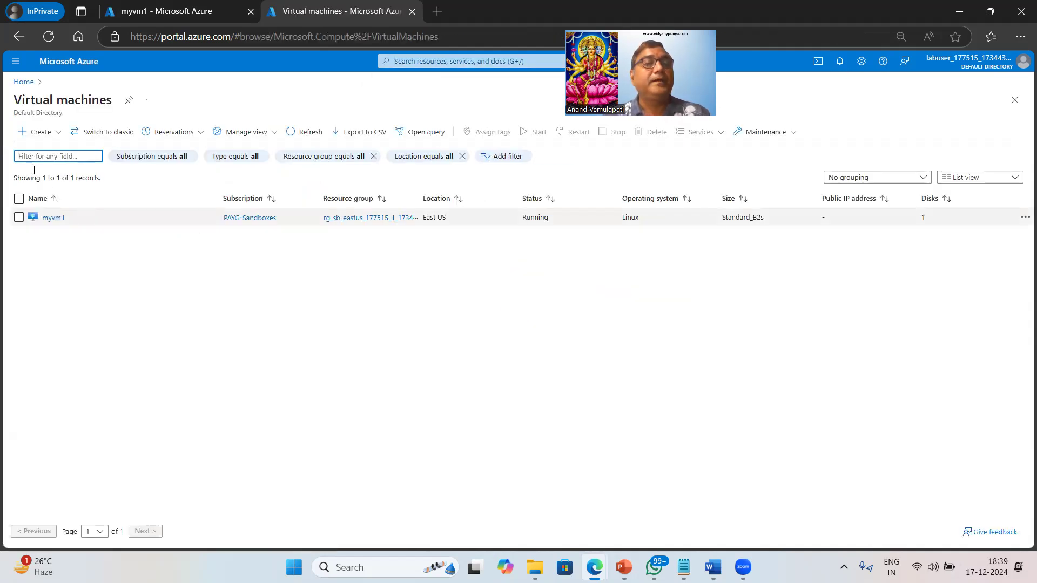
click(41, 133)
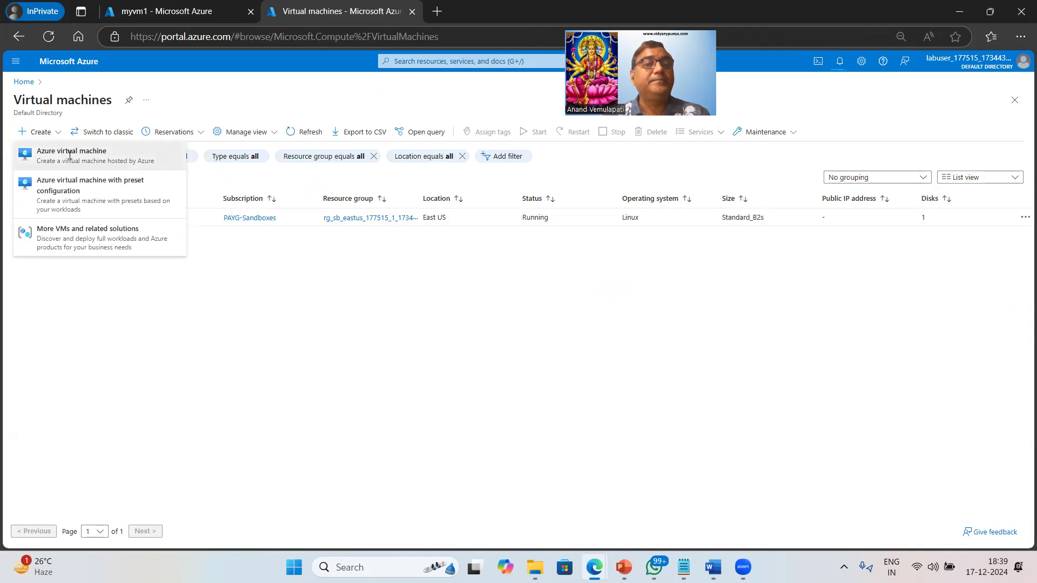
click(69, 156)
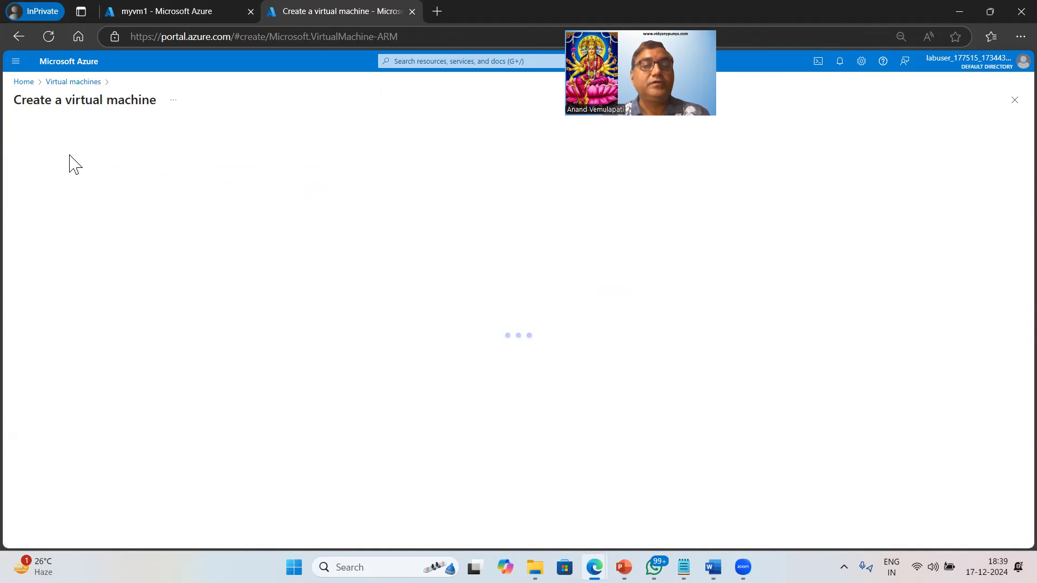
click(243, 287)
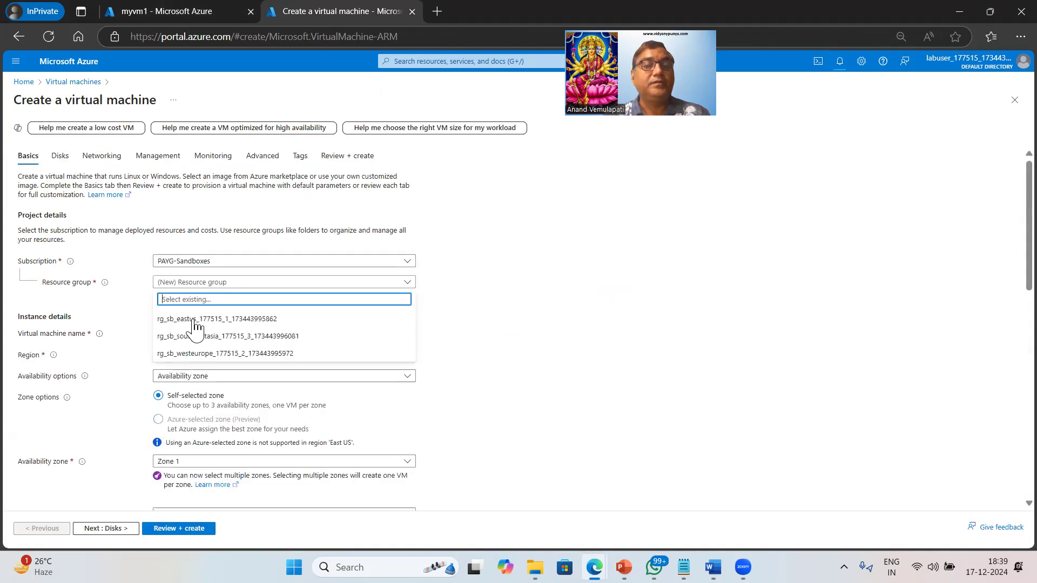
click(291, 329)
click(249, 335)
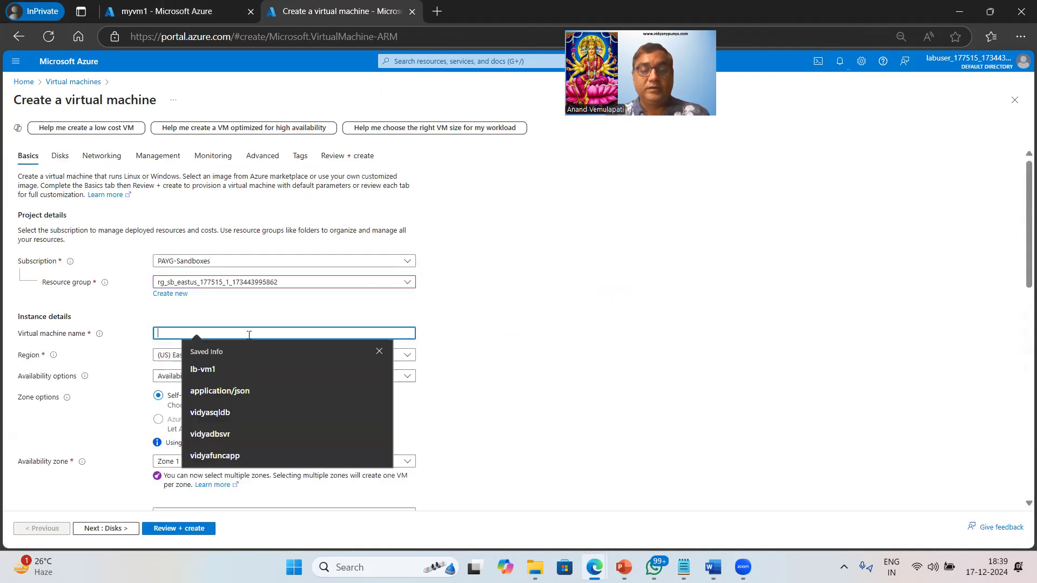
text(myvm2)
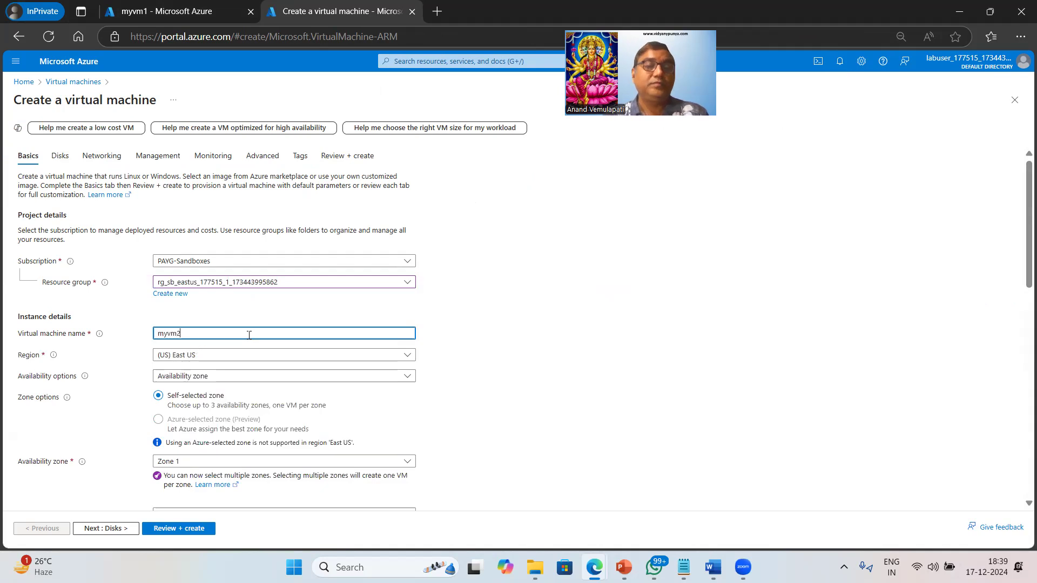
Set the security type of myvm2 to Standard
scroll(559, 378, down, 3)
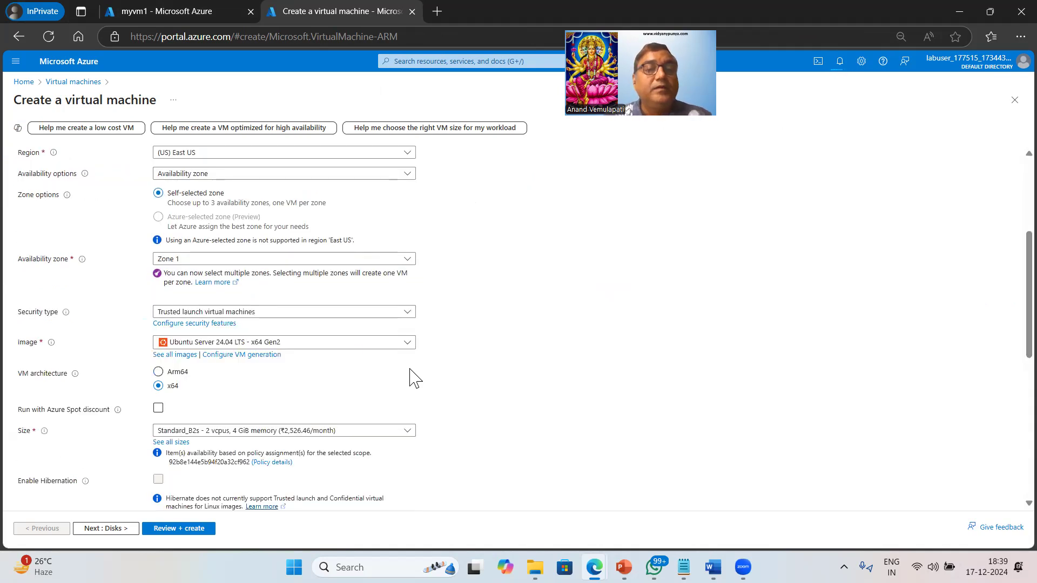
click(335, 314)
click(195, 338)
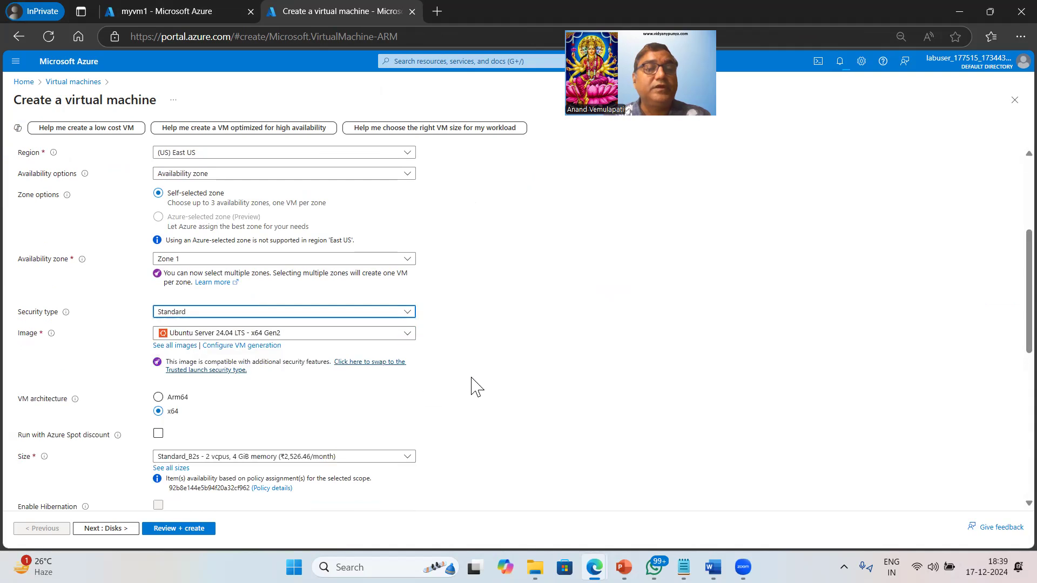
Choose password authentication for the administrator account, with username azureuser, and enter and confirm the account password
scroll(532, 404, down, 4)
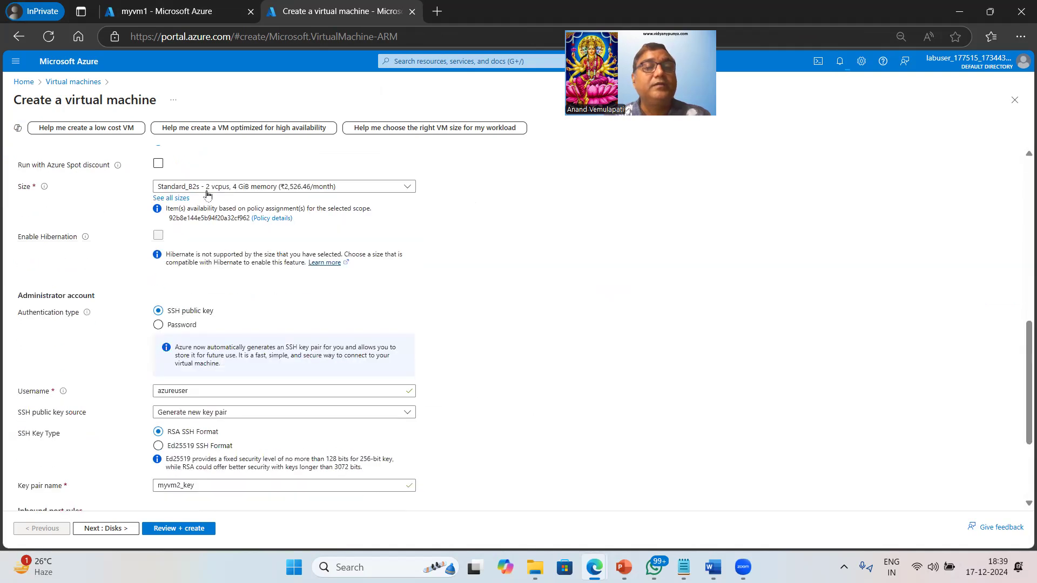
scroll(167, 197, down, 2)
click(158, 193)
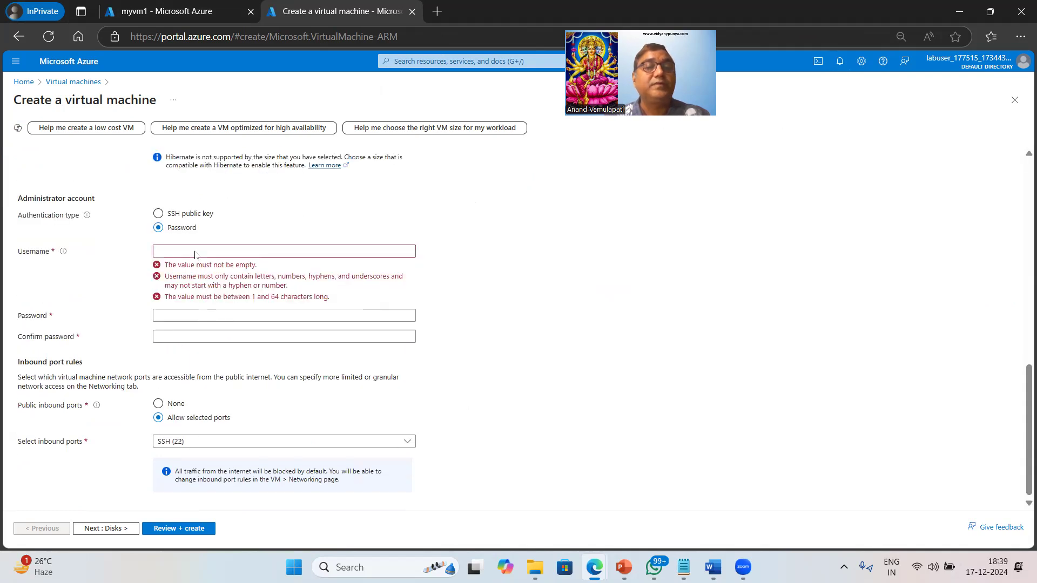
click(197, 252)
text(azureuser)
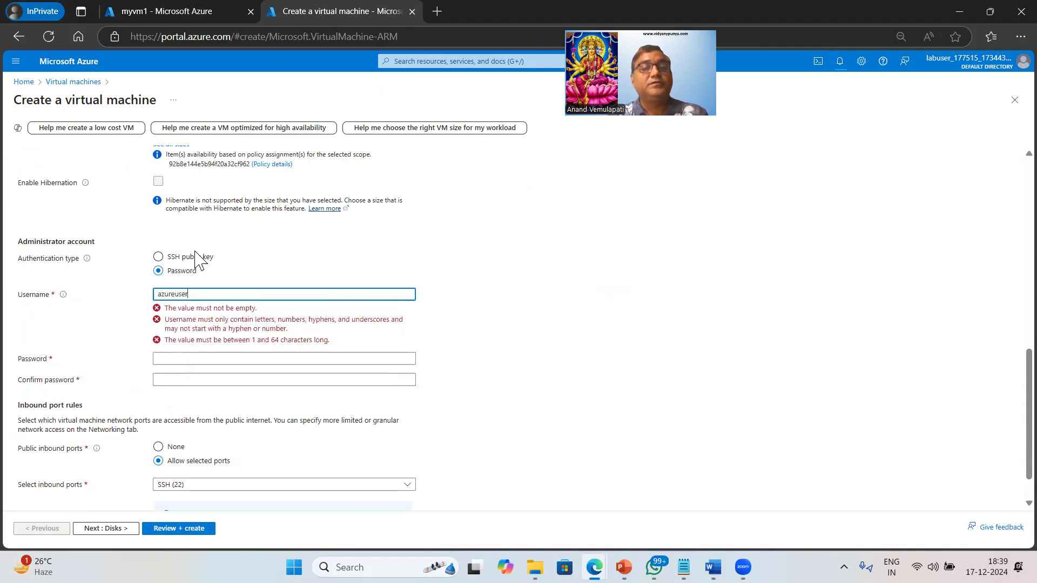
key(Tab)
text(P••••••••••••)
key(Tab)
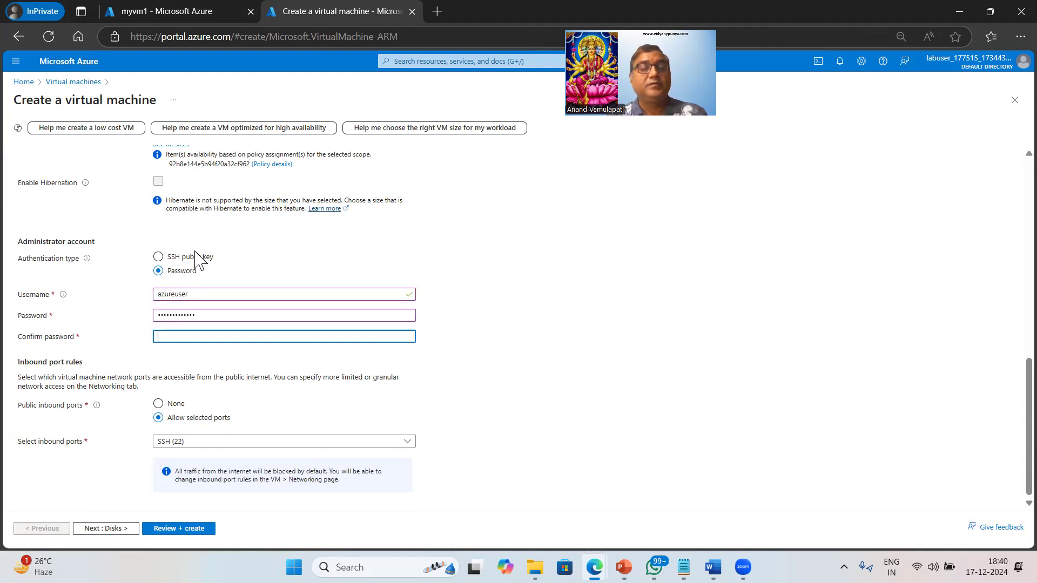
text(•••••••••••••)
key(Tab)
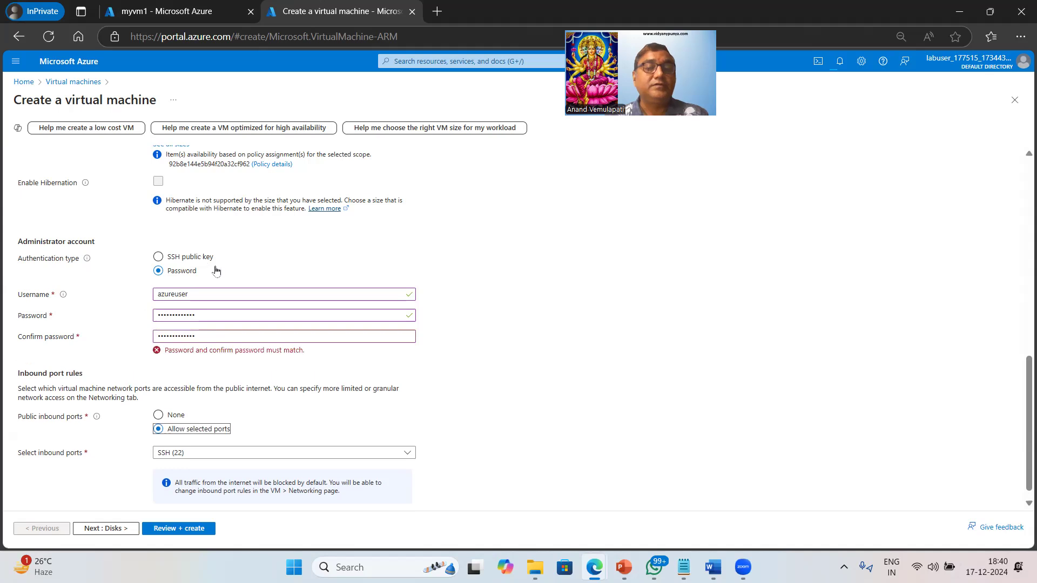
Re-enter the administrator account's password confirmation and password so that both fields match
click(130, 337)
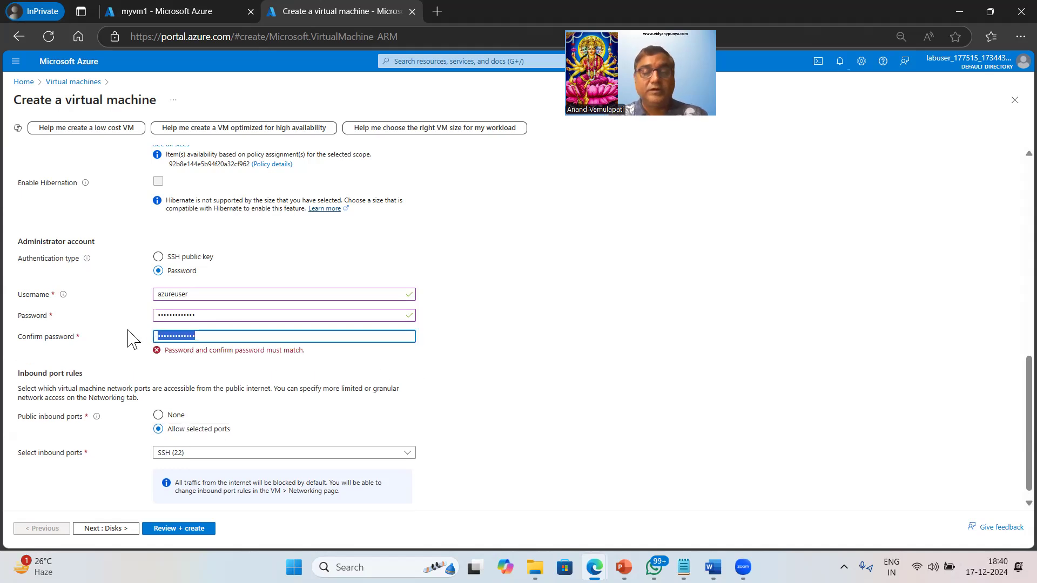
text(••)
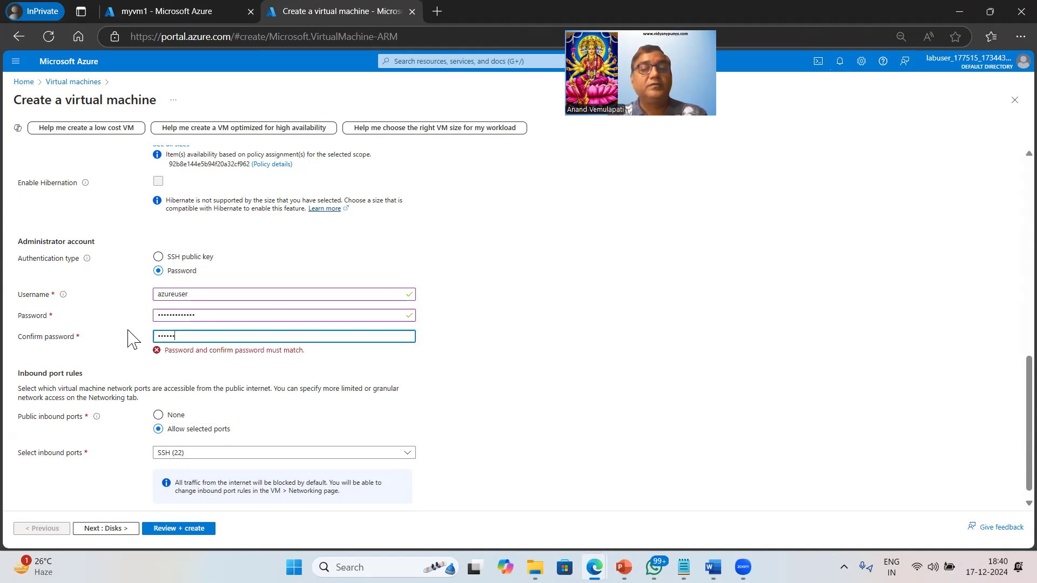
text(•••••••••••)
key(Tab)
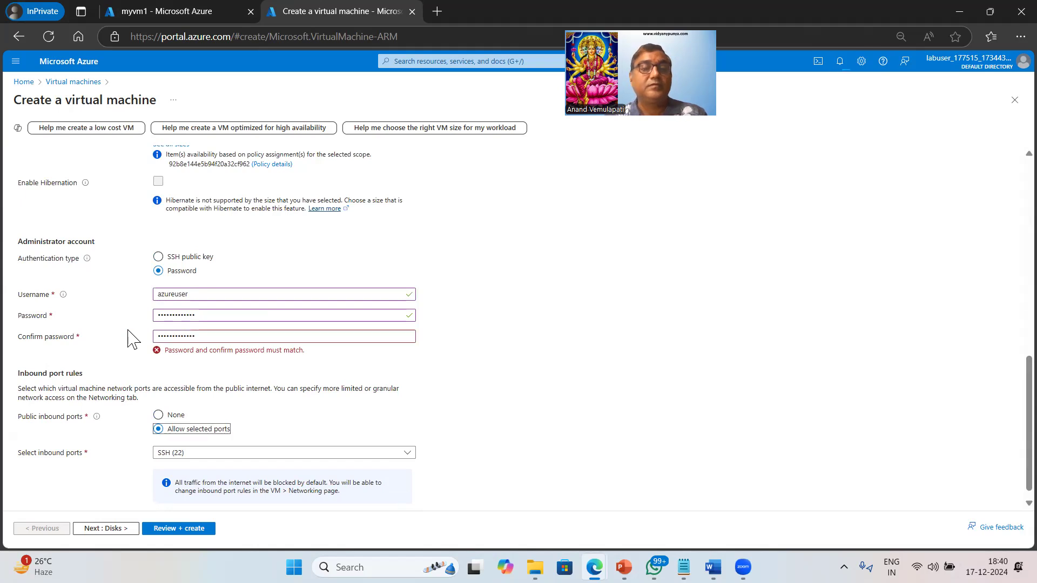
click(98, 314)
text(•••••••••••••)
key(Tab)
key(Tab)
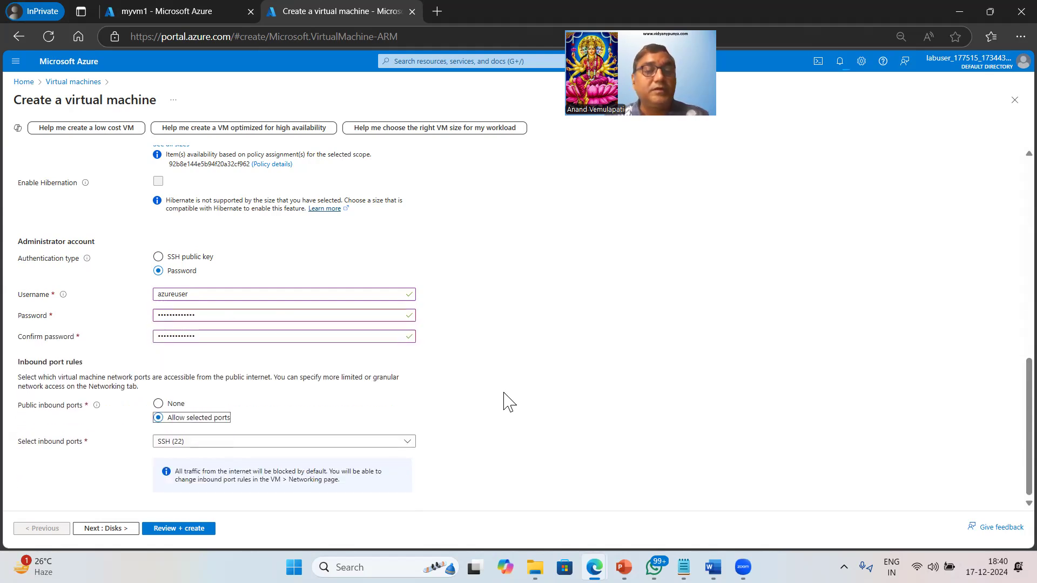
Add HTTP (80) to the allowed public inbound ports alongside SSH (22)
click(263, 443)
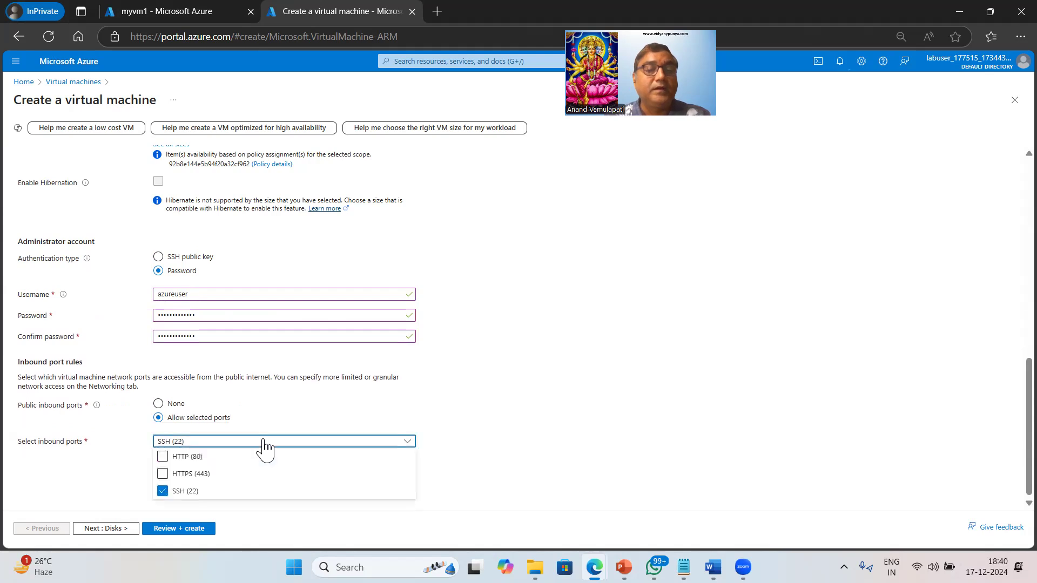
click(163, 457)
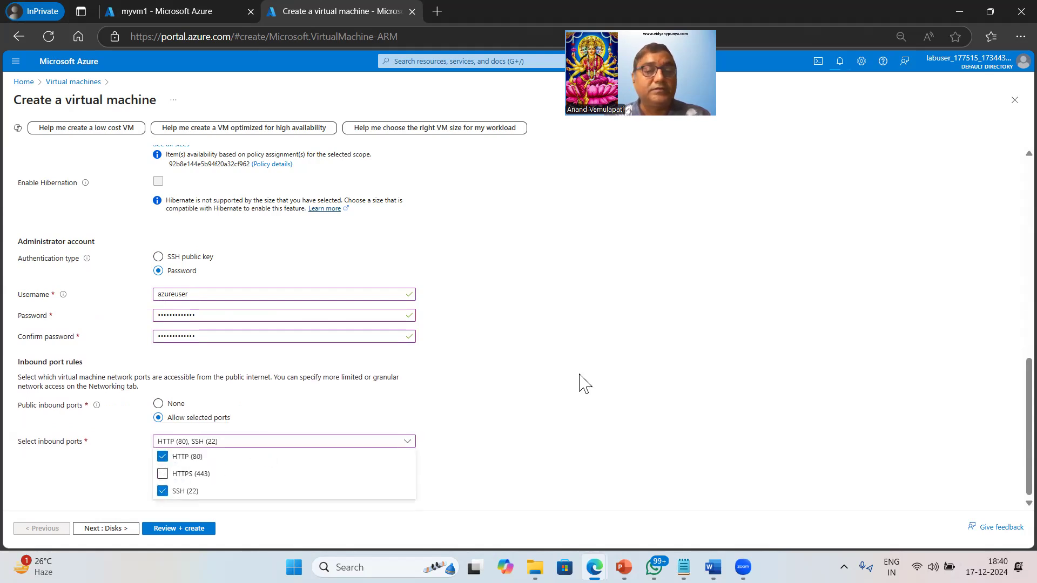
click(250, 442)
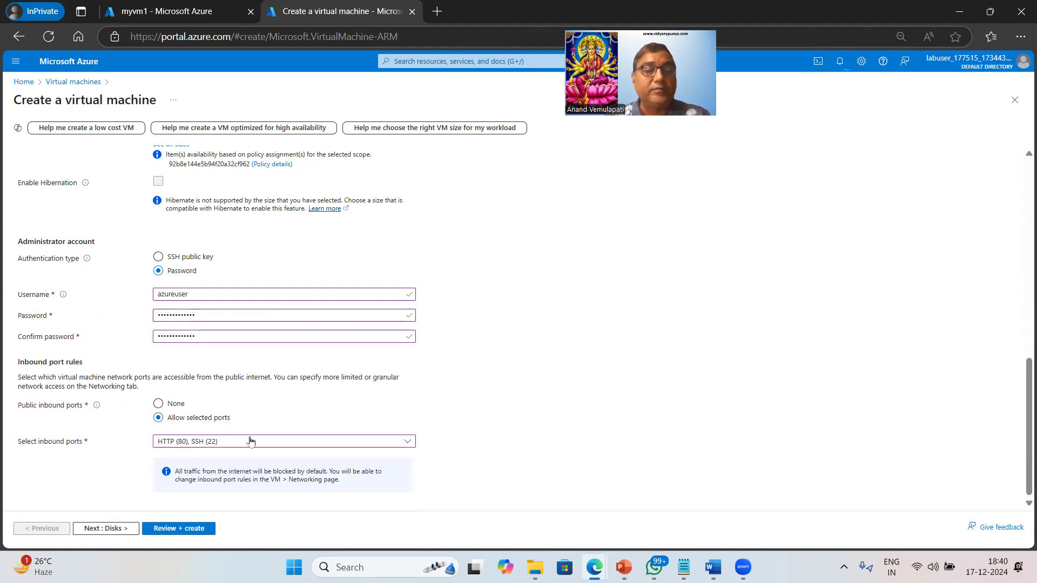
Set the OS disk type of myvm2 to locally-redundant Standard HDD
click(114, 530)
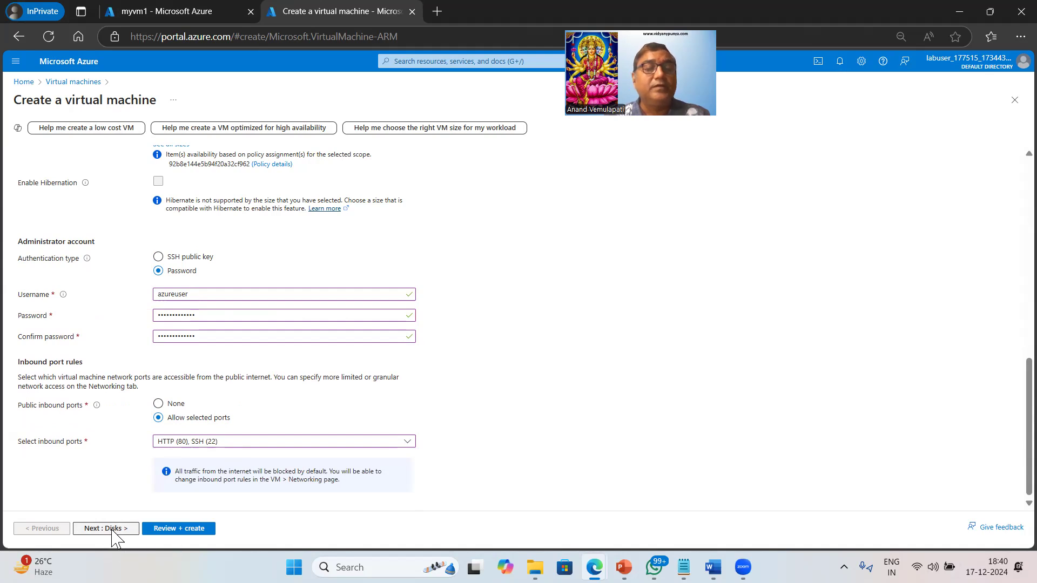
click(276, 331)
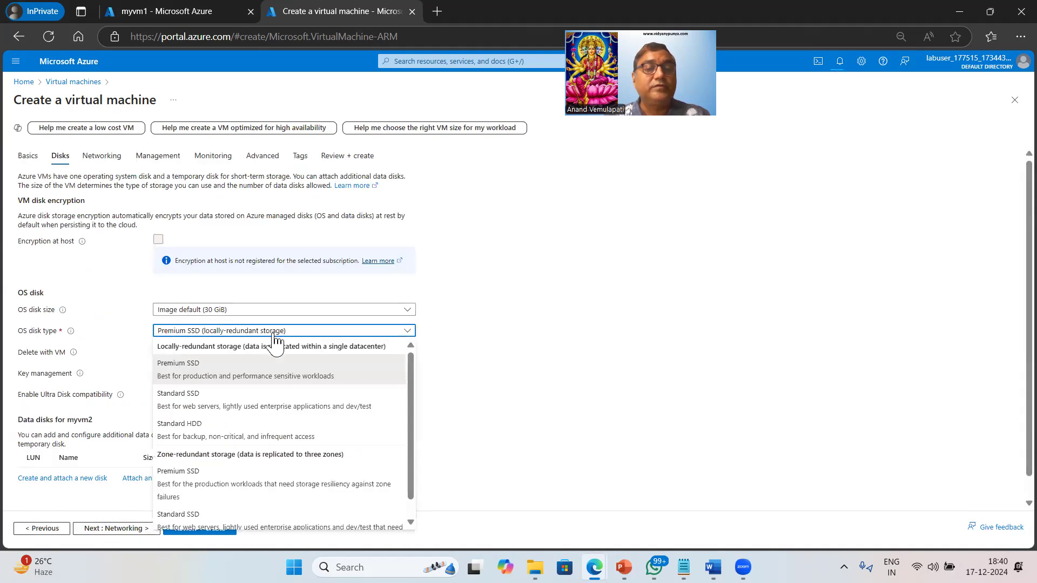
click(174, 436)
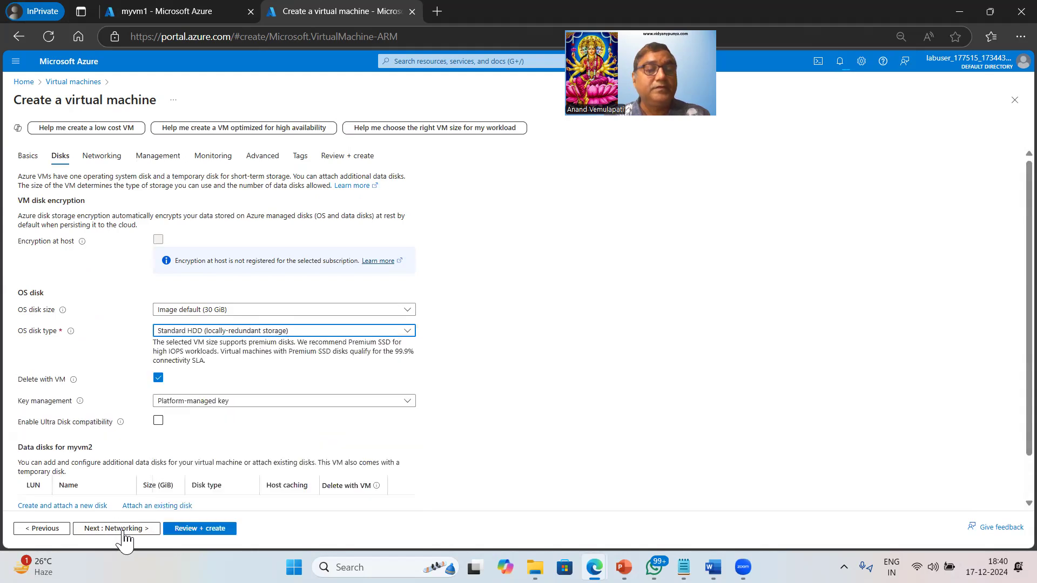
Place myvm2 in virtual network myvnet2 and keep vmssubnet (10.0.0.0/24) as its subnet
click(124, 530)
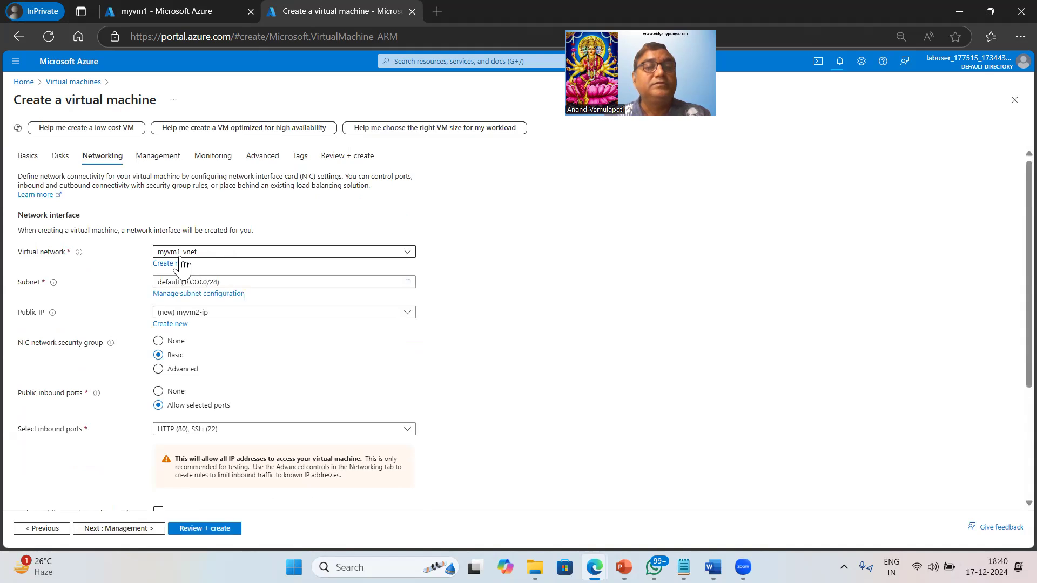
click(323, 254)
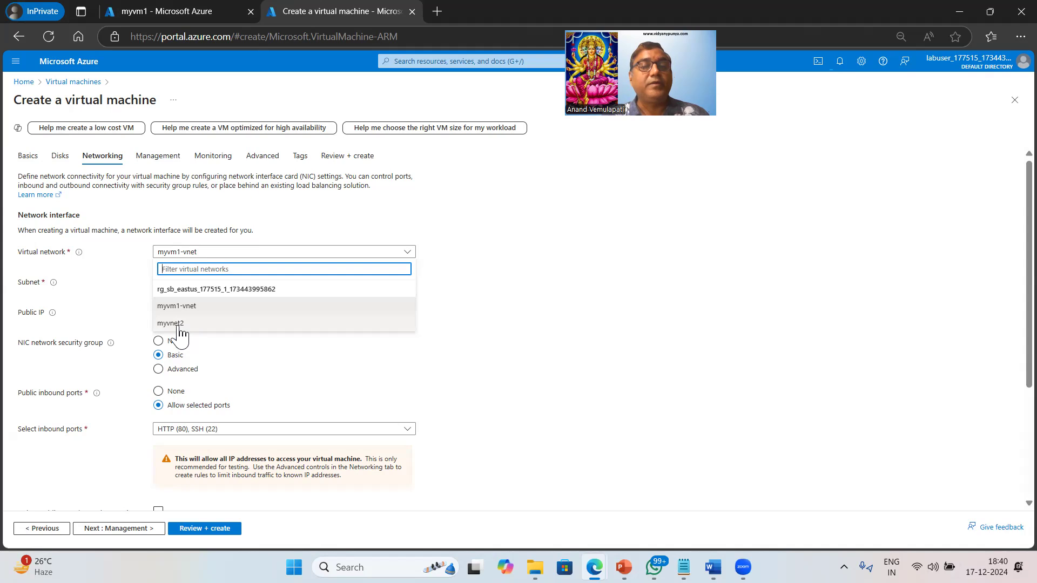
click(179, 324)
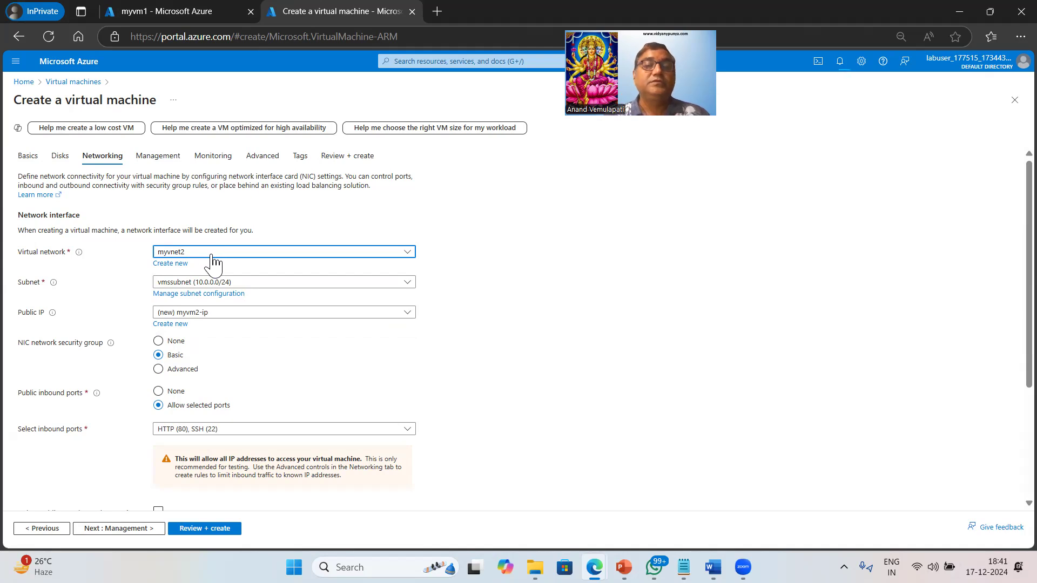
click(378, 283)
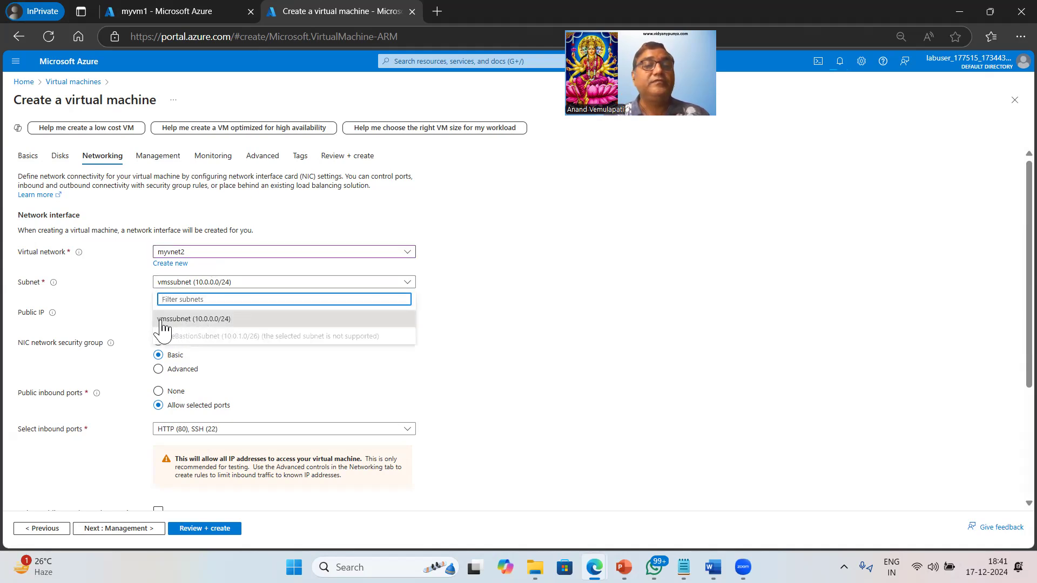
click(550, 324)
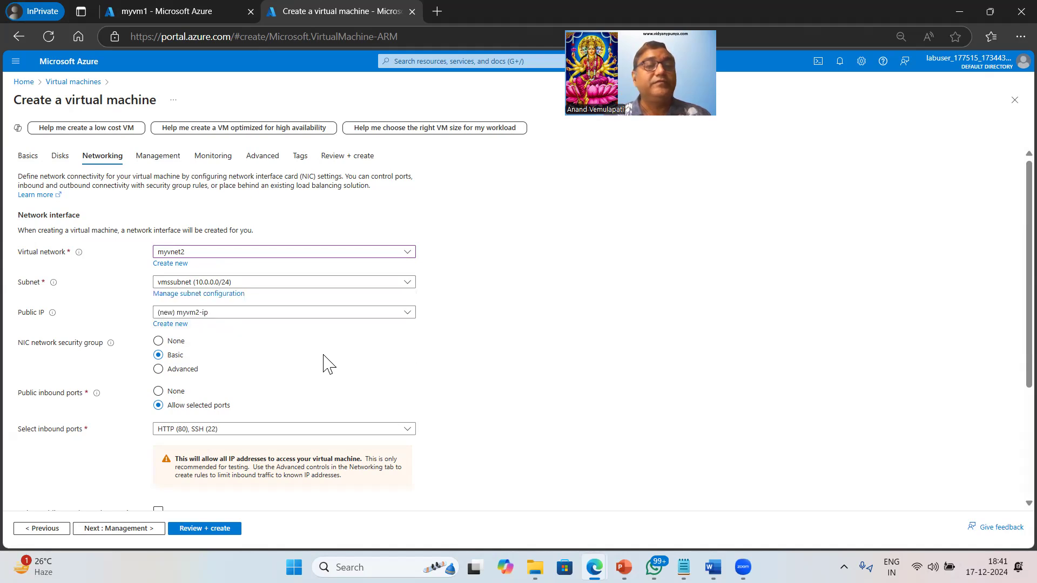
Set the public IP of myvm2's network interface to None
scroll(323, 362, down, 3)
click(250, 178)
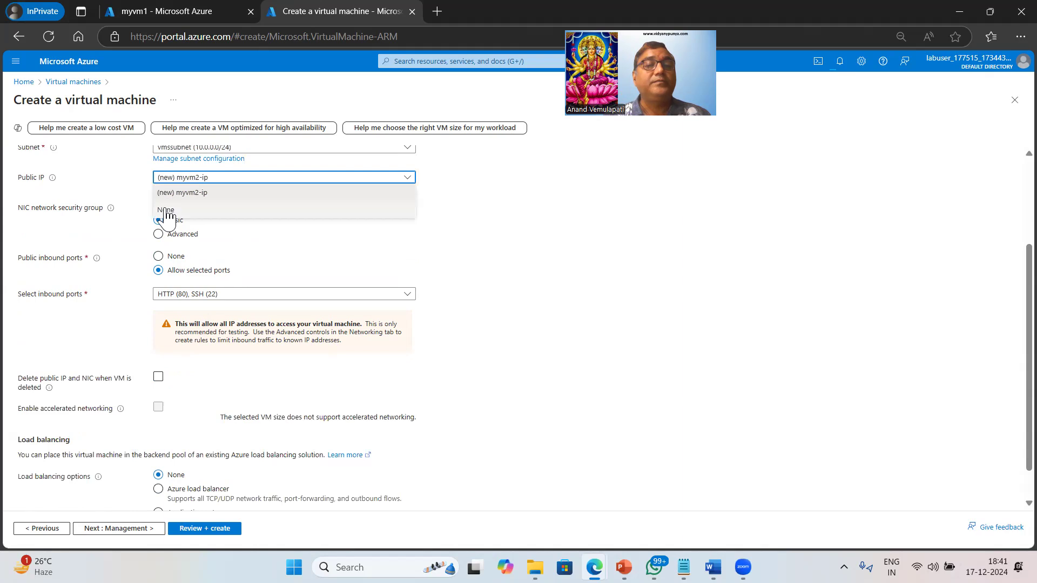
click(166, 210)
scroll(565, 327, down, 1)
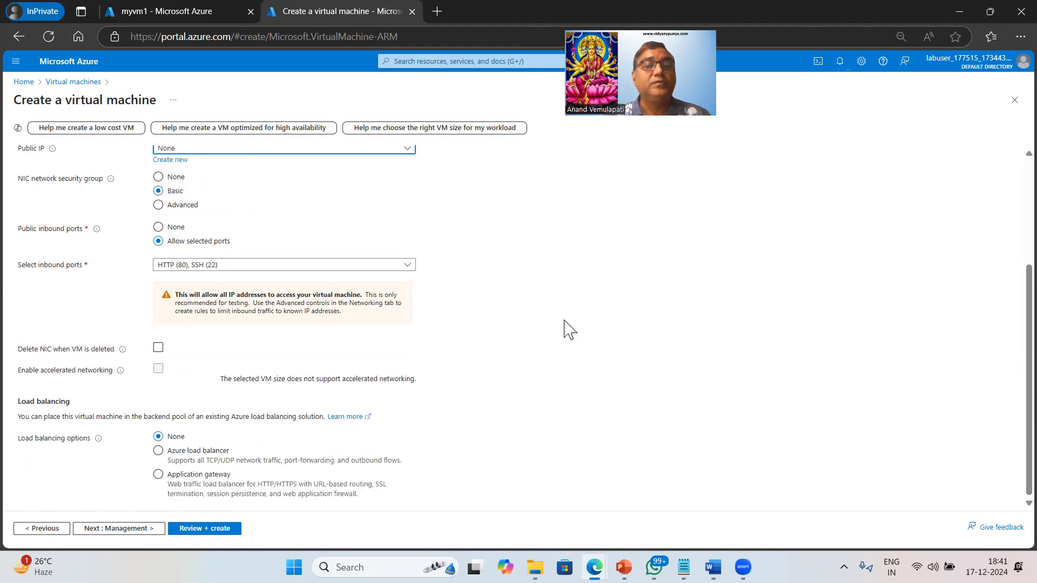
Keep the default management and monitoring settings for myvm2 and go to the custom data field in the advanced settings
click(126, 529)
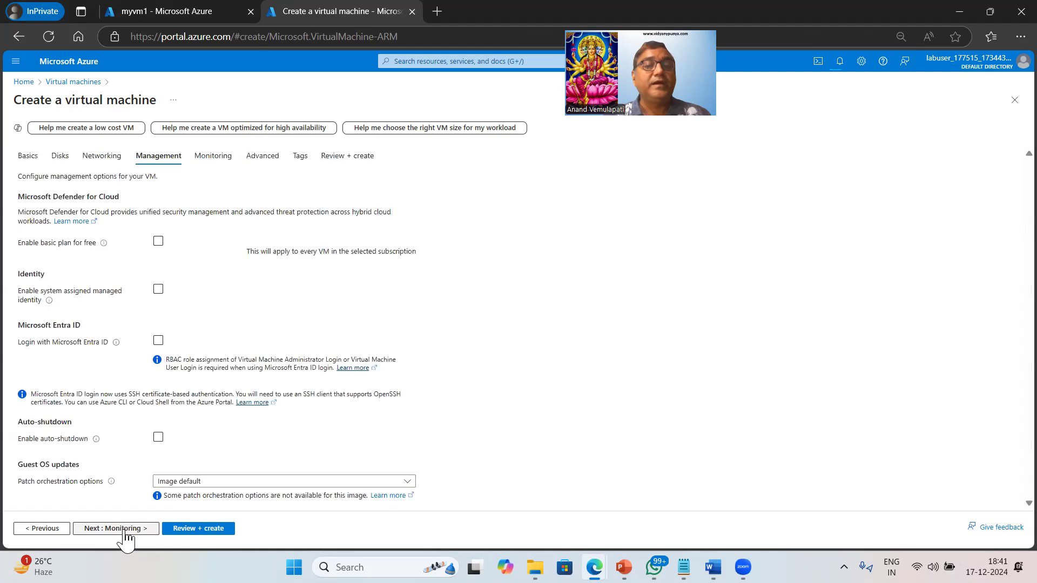
click(124, 530)
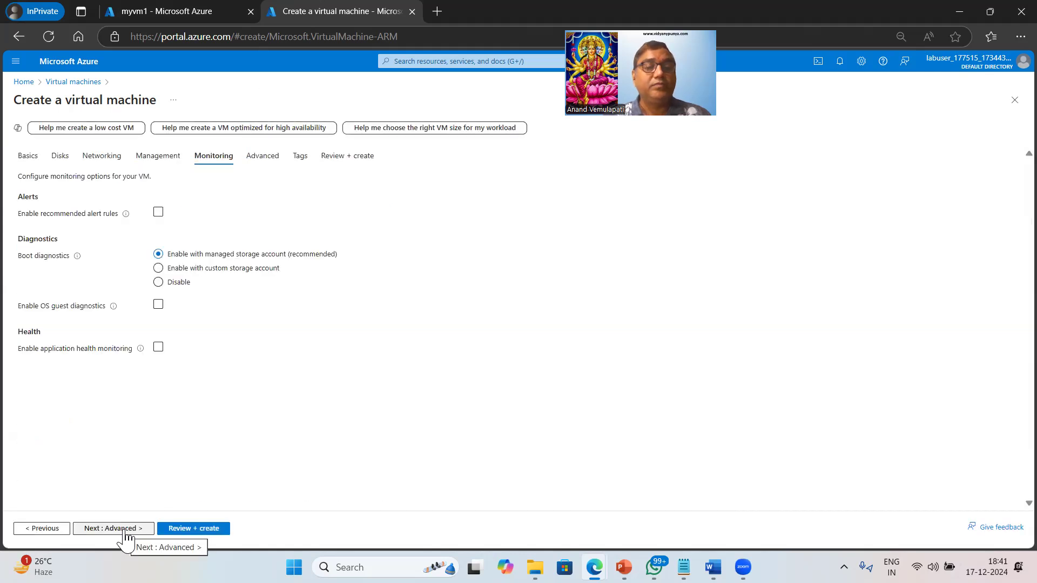
click(125, 530)
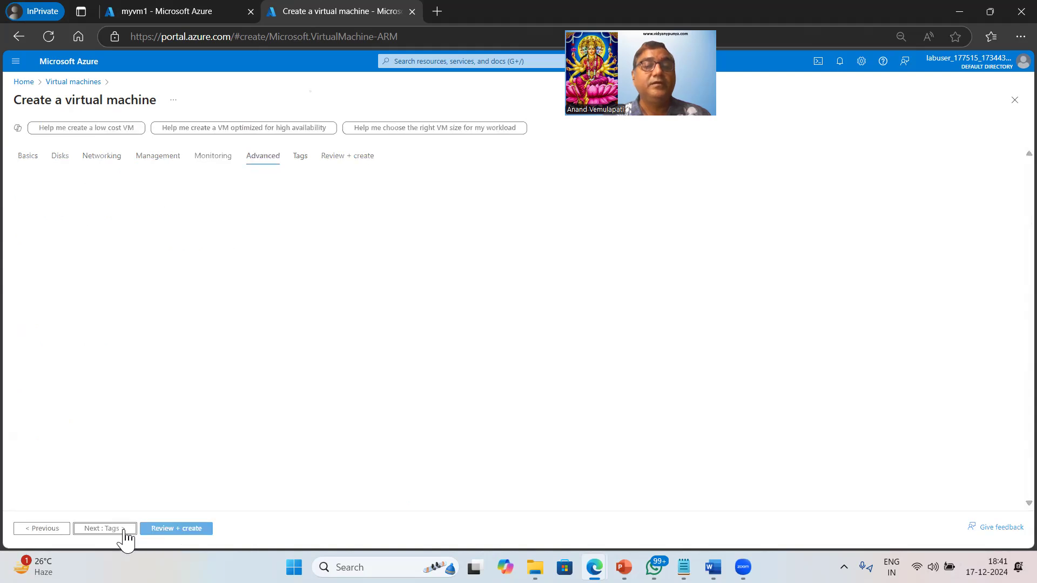
scroll(228, 404, down, 5)
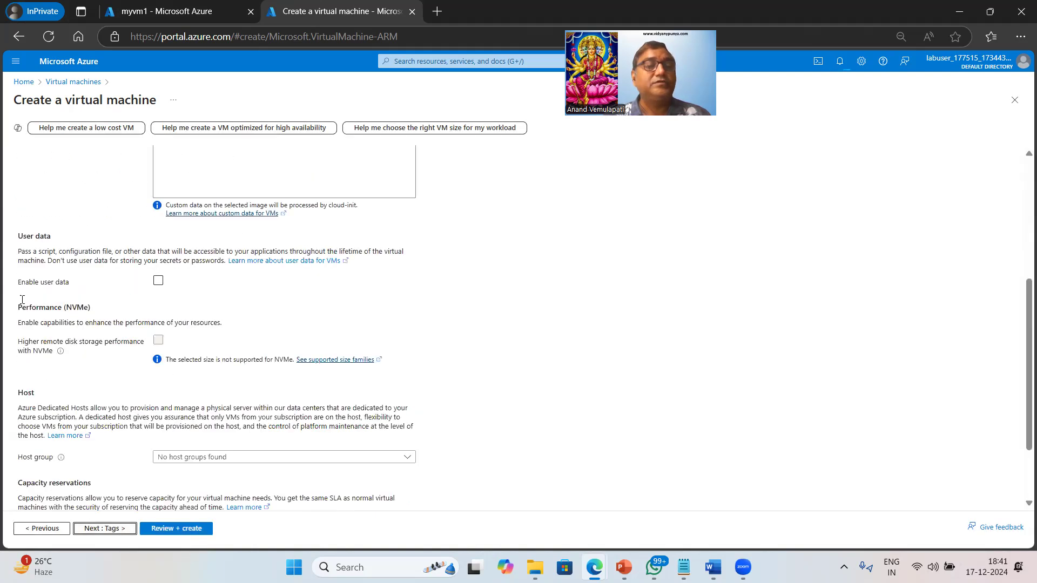
scroll(276, 411, up, 5)
click(226, 400)
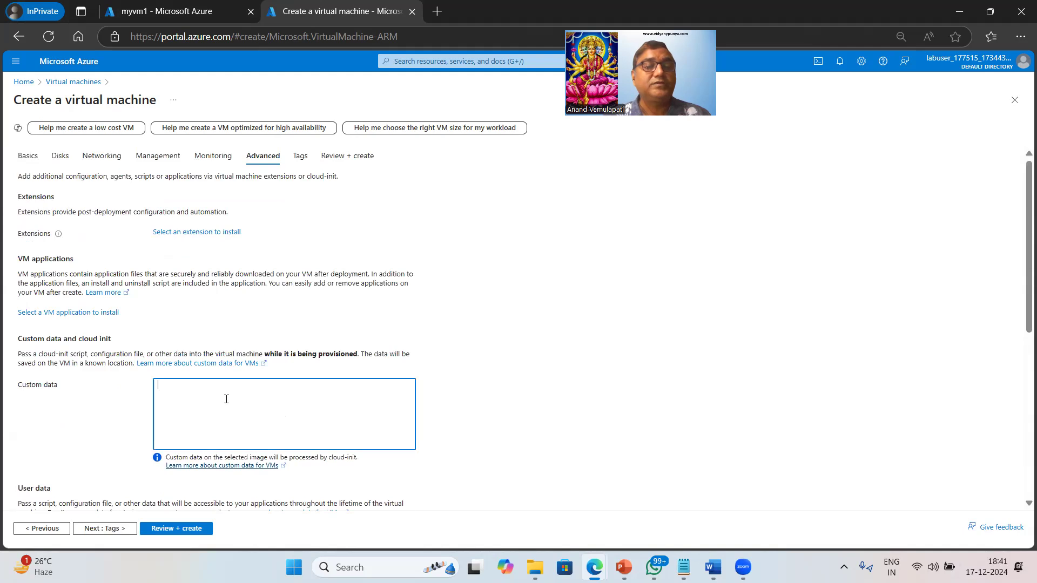
scroll(226, 402, down, 3)
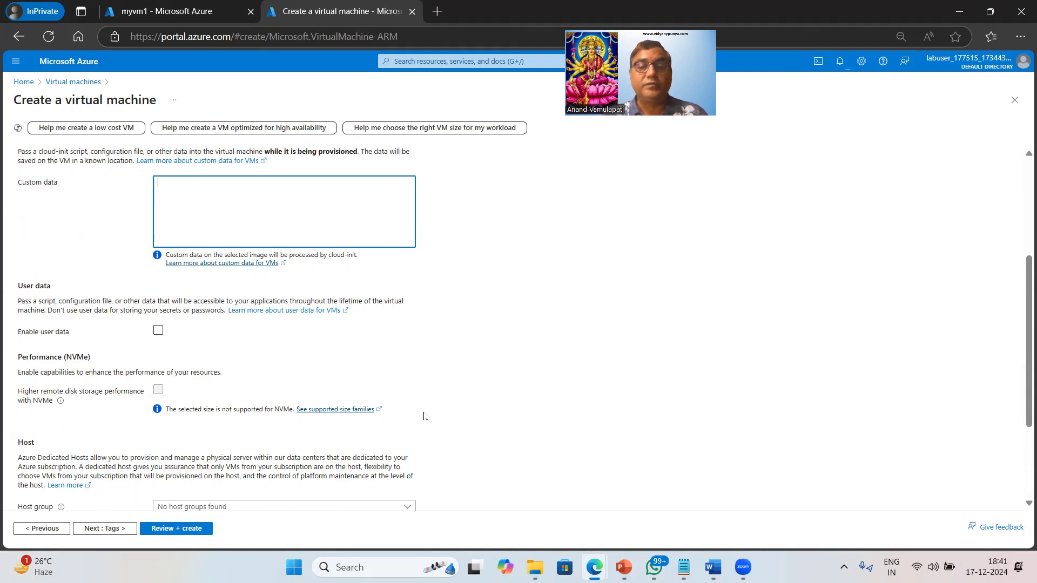
Switch to Notepad and copy the entire cloud-config script from cloud_customdata_nginx_Linux.txt
mouse_move(684, 566)
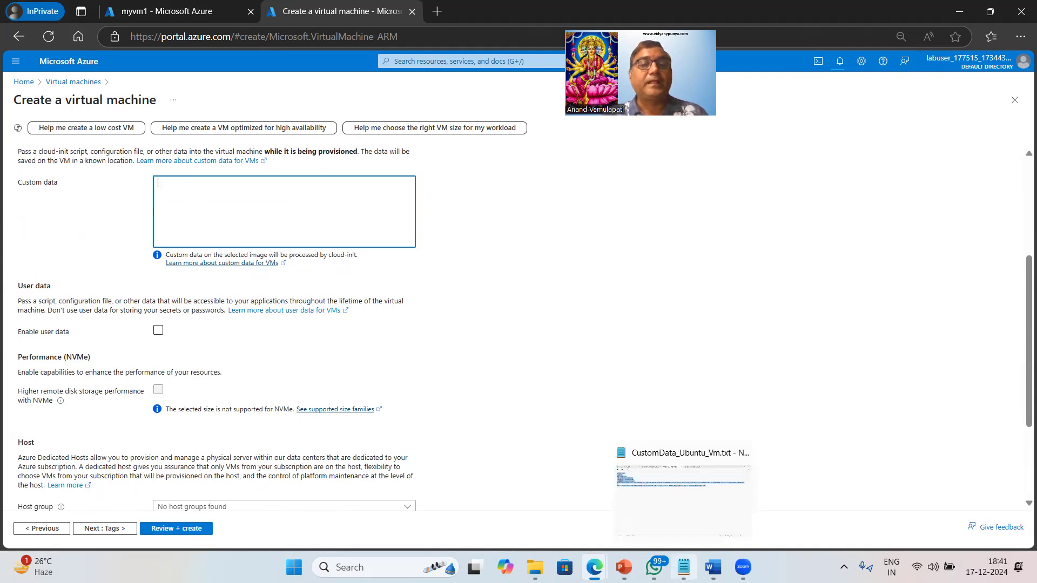
click(683, 492)
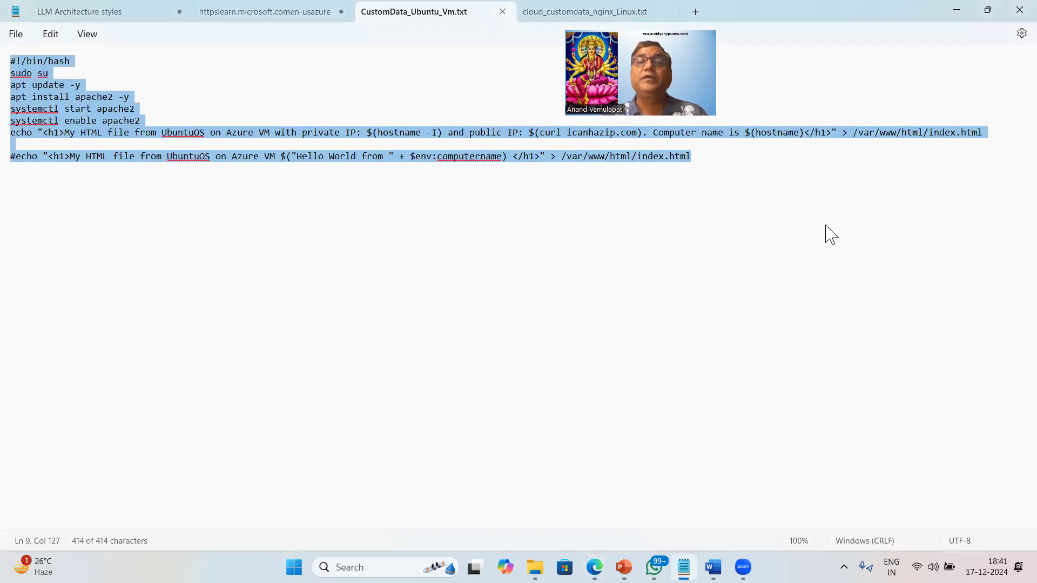
click(541, 12)
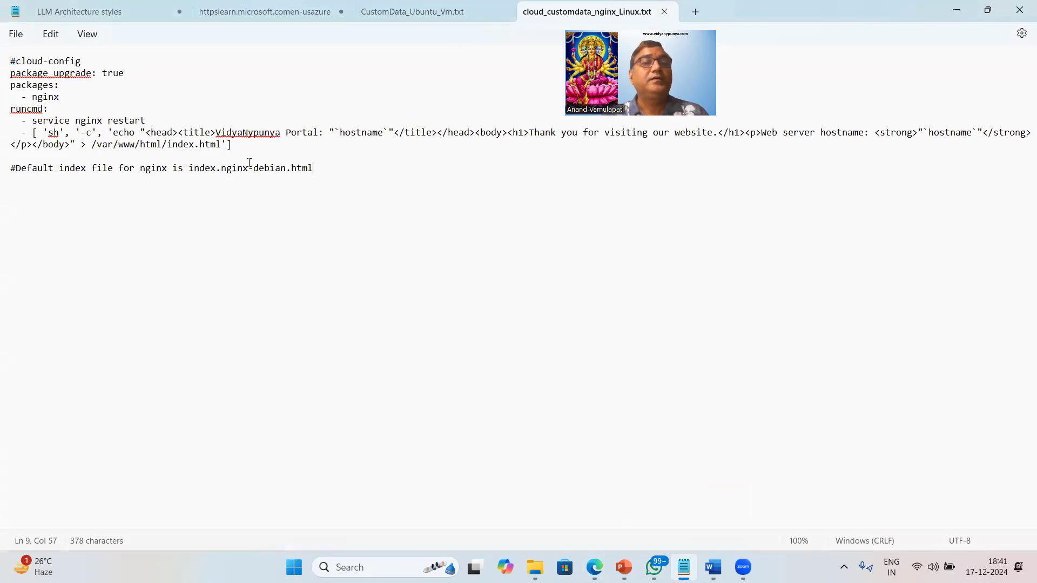
key(ctrl+a)
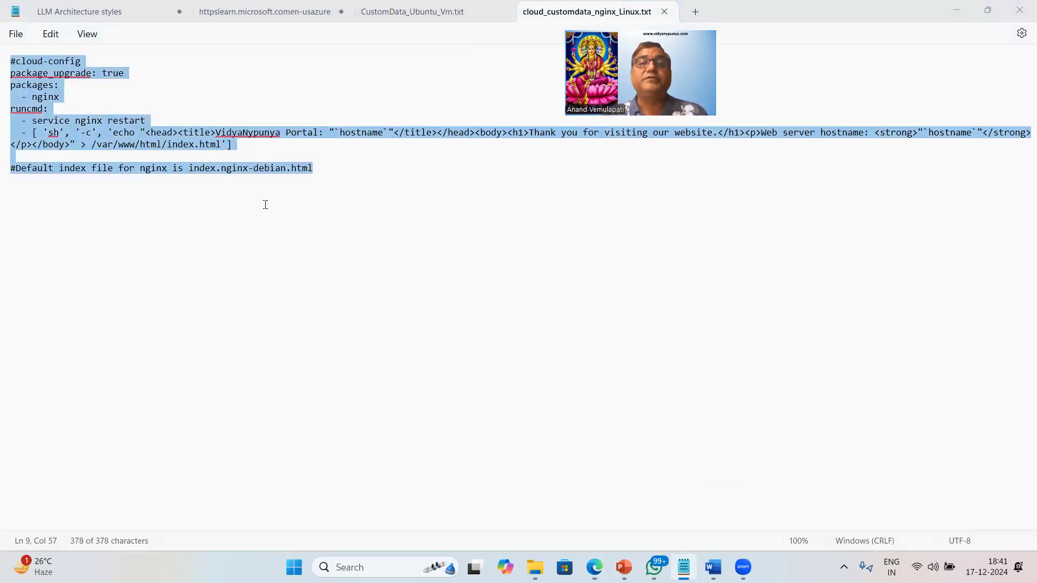
click(405, 11)
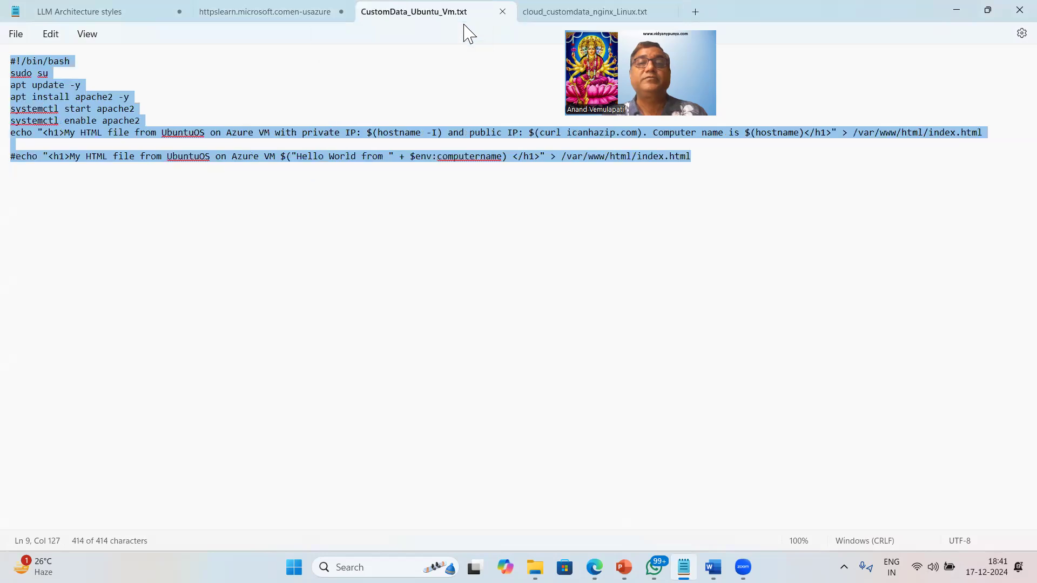
click(543, 11)
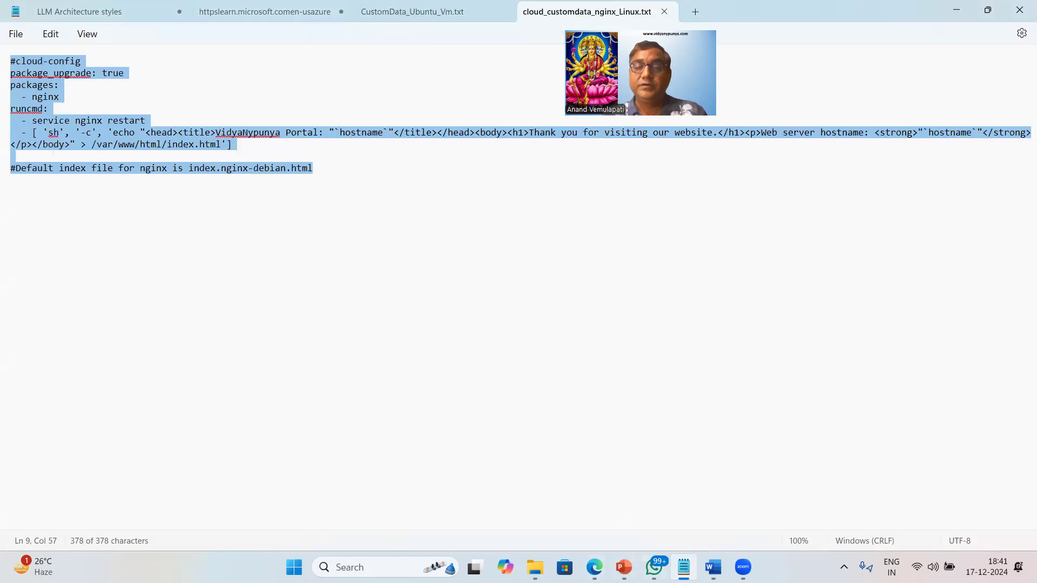
Back in the Azure portal, paste the nginx cloud-config script as myvm2's custom data and delete its trailing comment about the default index file
mouse_move(594, 567)
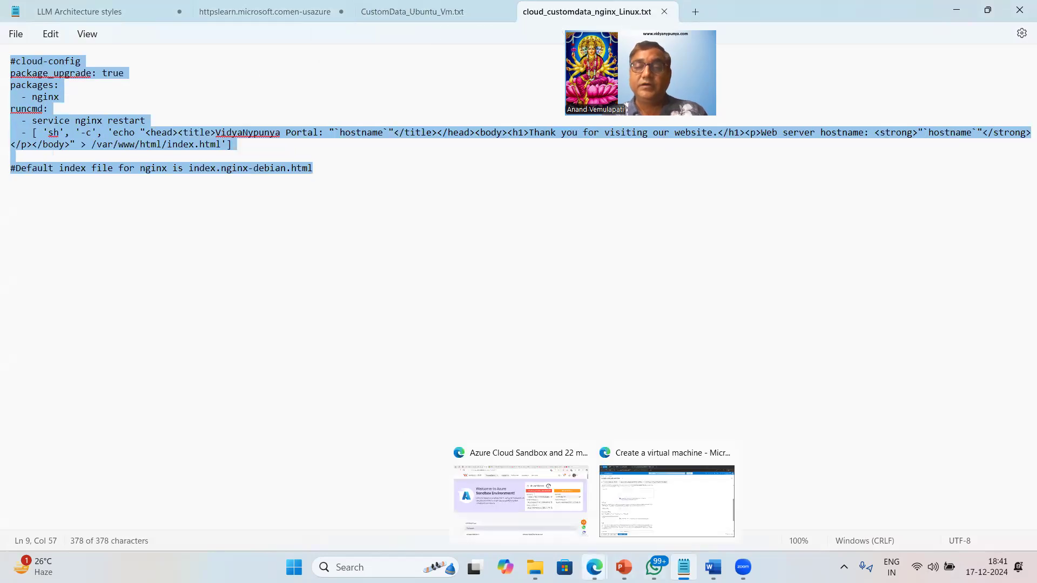
click(650, 462)
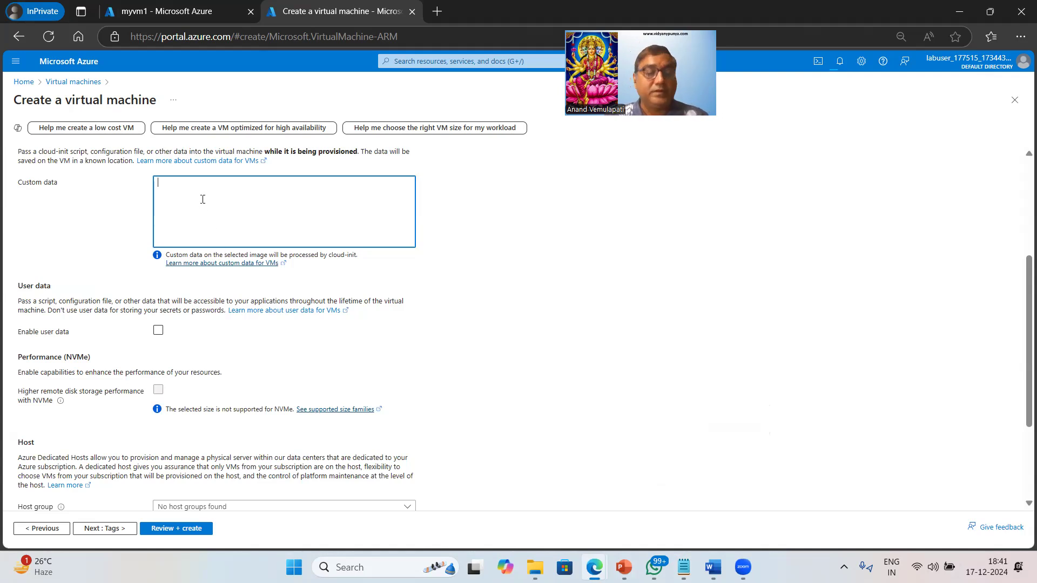
key(ctrl+v)
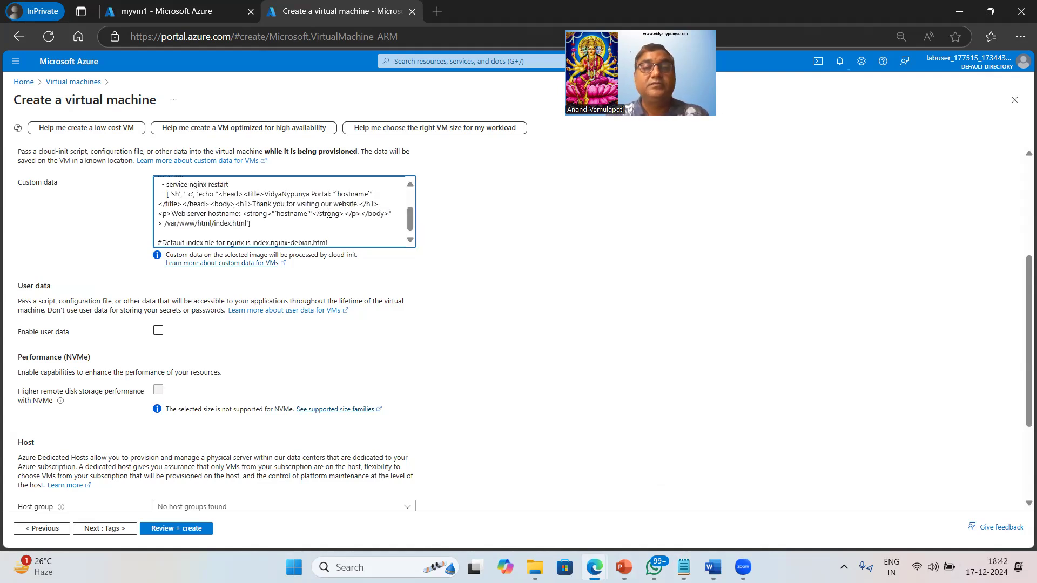
key(shift+Home)
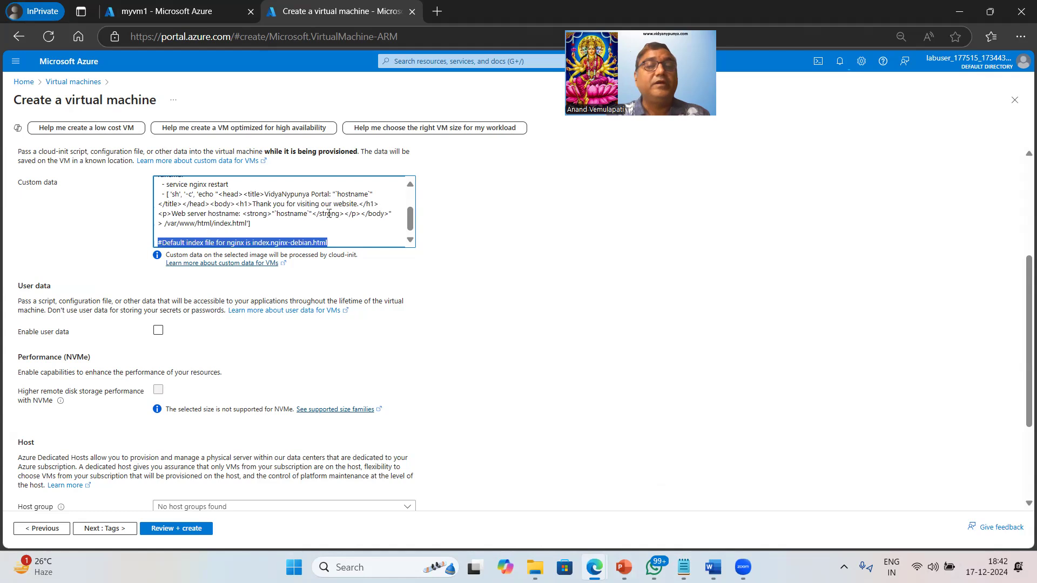
key(BackSpace)
key(BackSpace)
key(BackSpace)
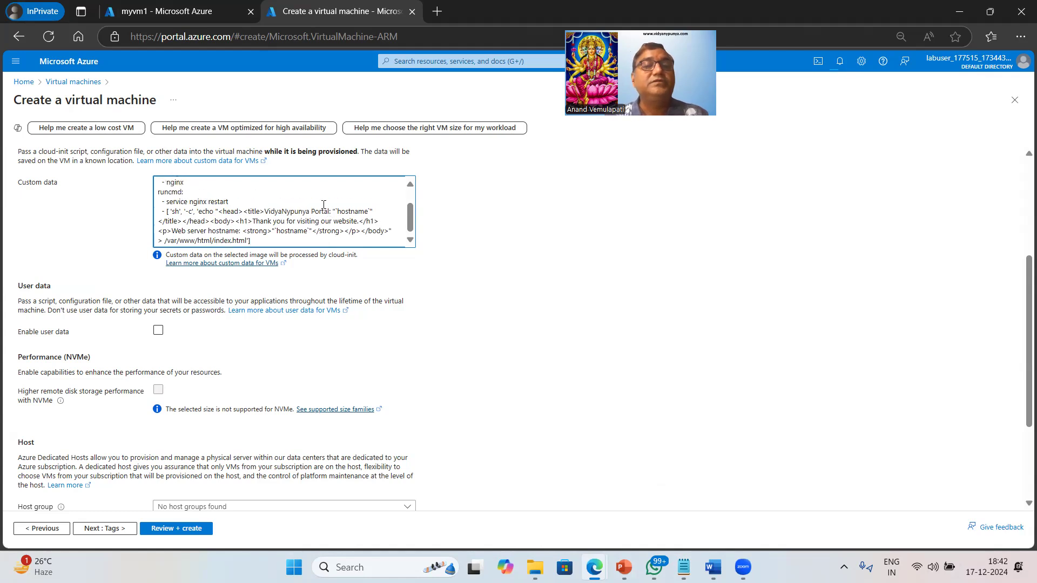
Review the pasted custom data script, including its package upgrade, nginx package, web page text and index.html path
scroll(305, 256, up, 4)
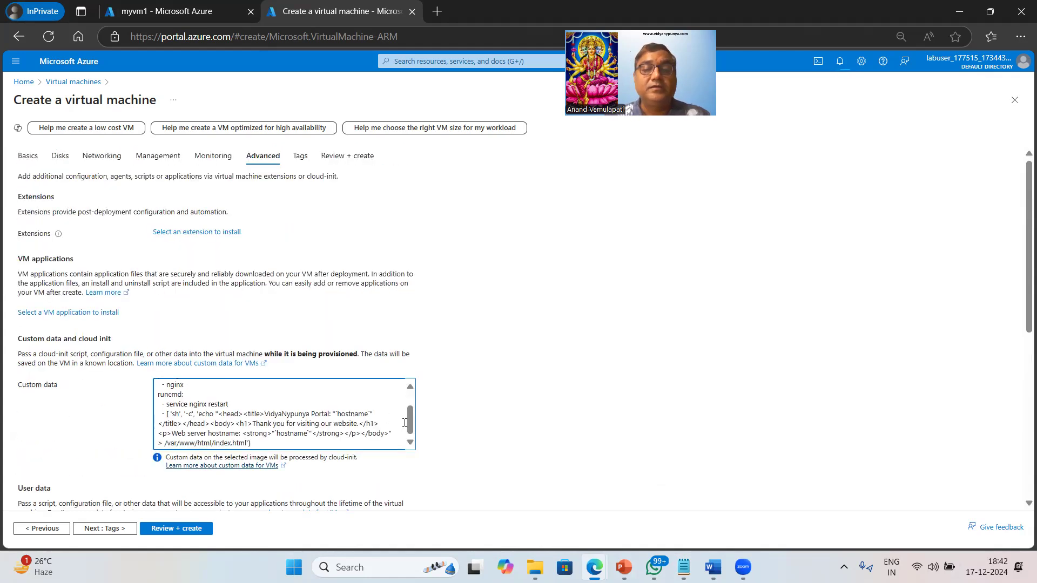
scroll(227, 394, up, 1)
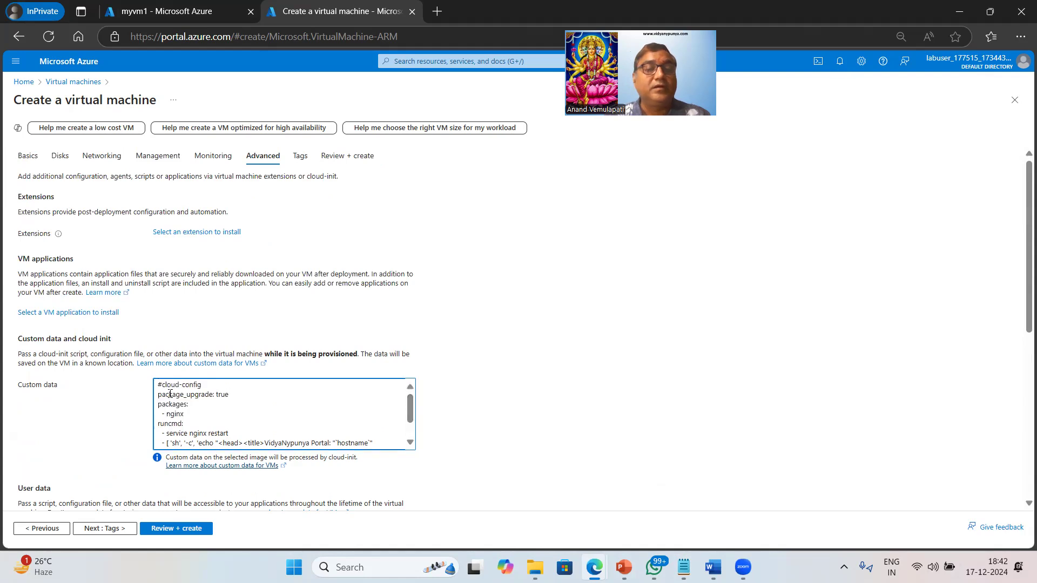
drag(178, 397, 248, 397)
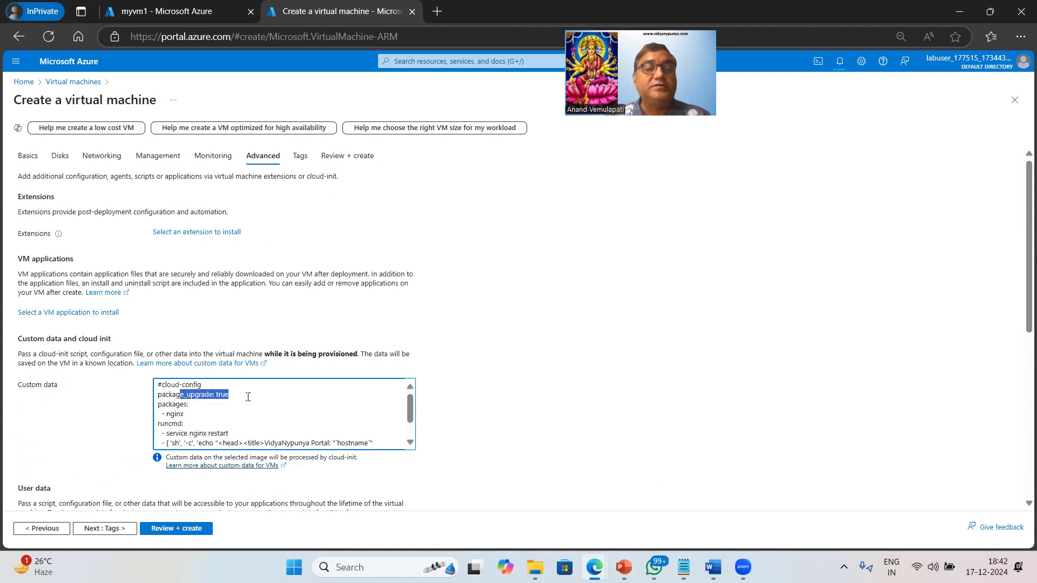
click(256, 409)
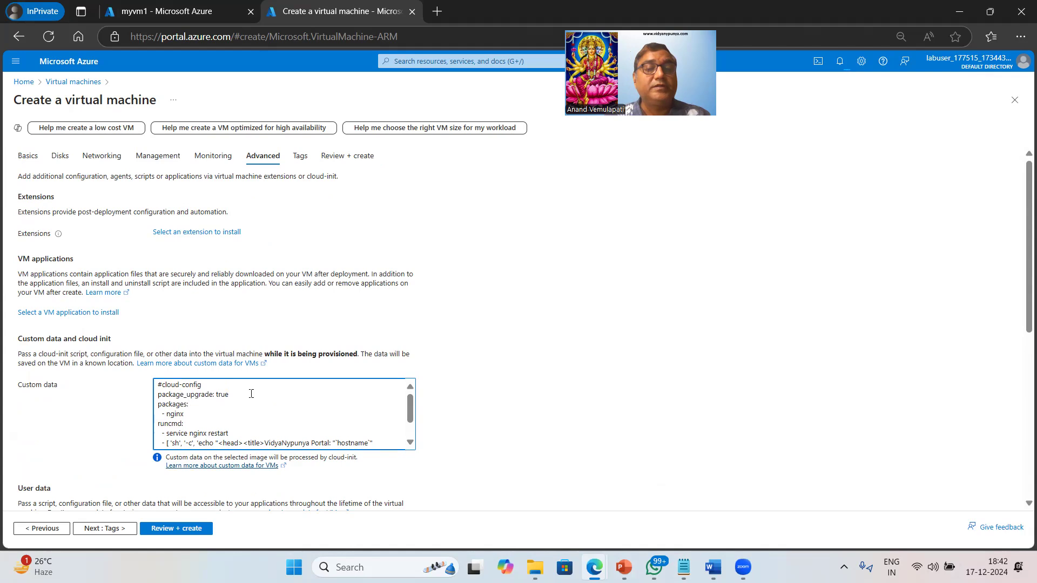
double_click(173, 414)
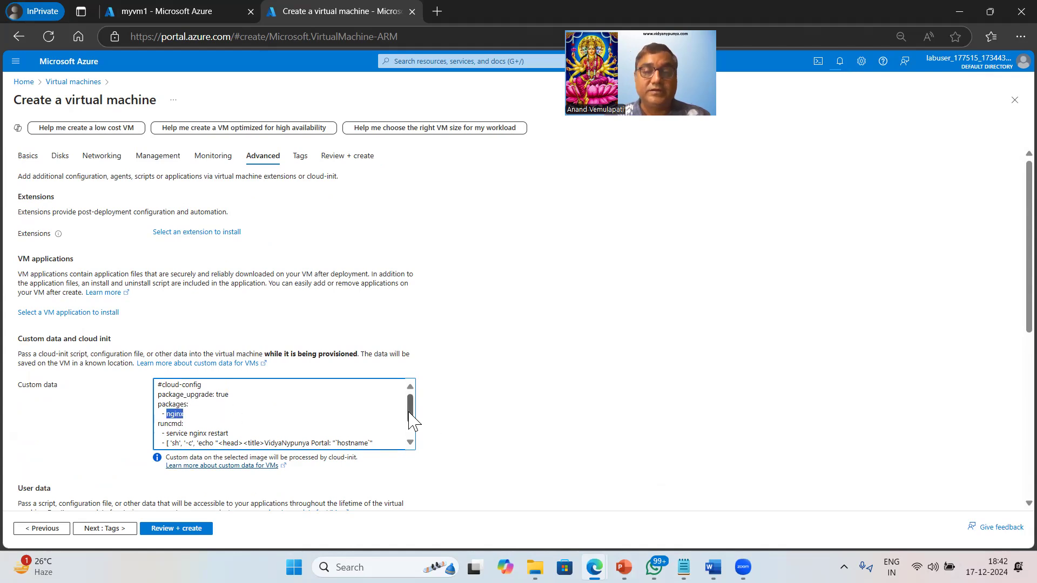
drag(411, 417, 413, 433)
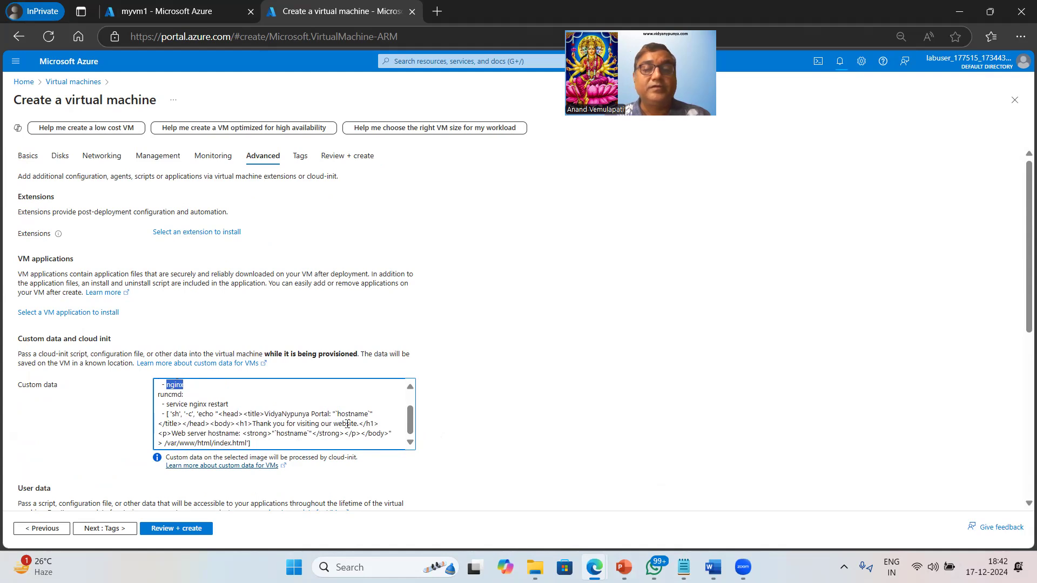
drag(280, 424, 352, 425)
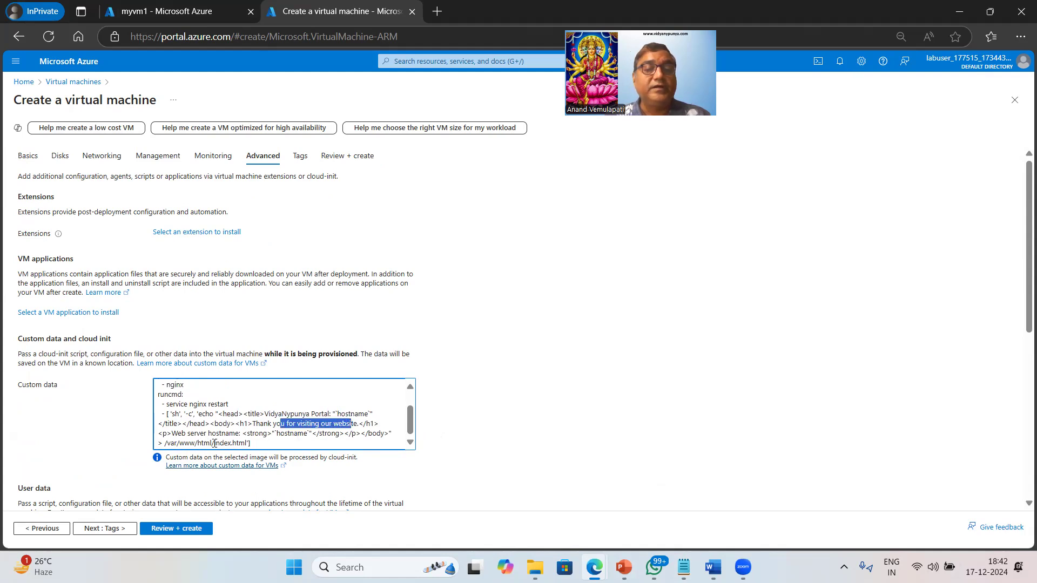
drag(214, 443, 264, 444)
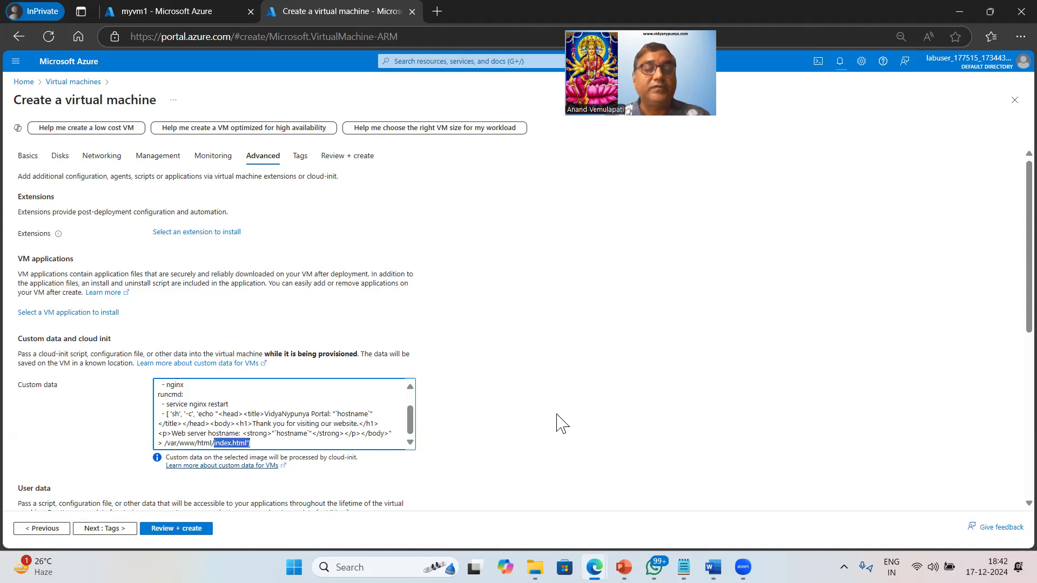
Leave the tags empty, validate the configuration and create the virtual machine myvm2
scroll(557, 423, down, 4)
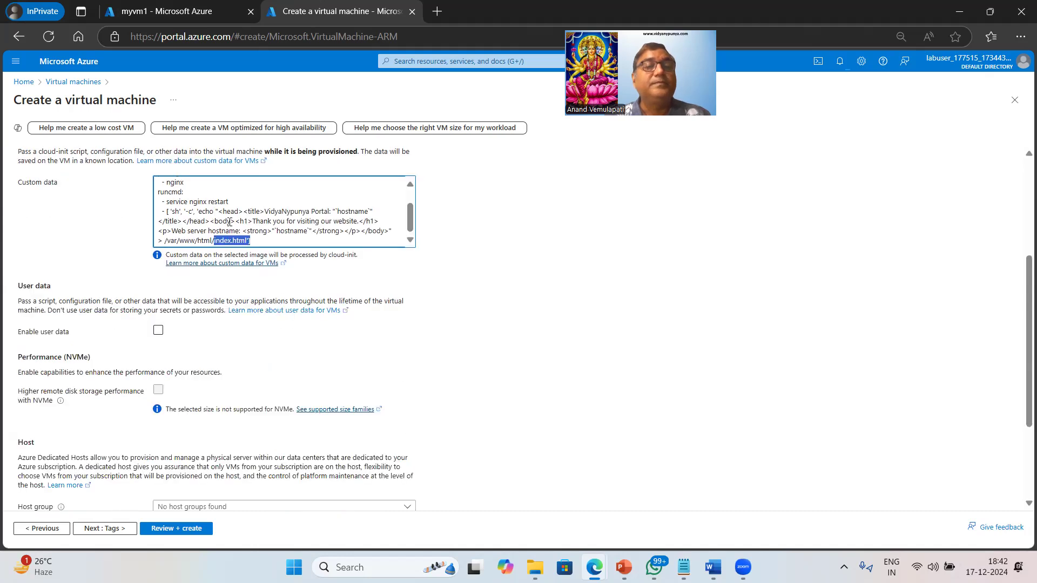
click(105, 529)
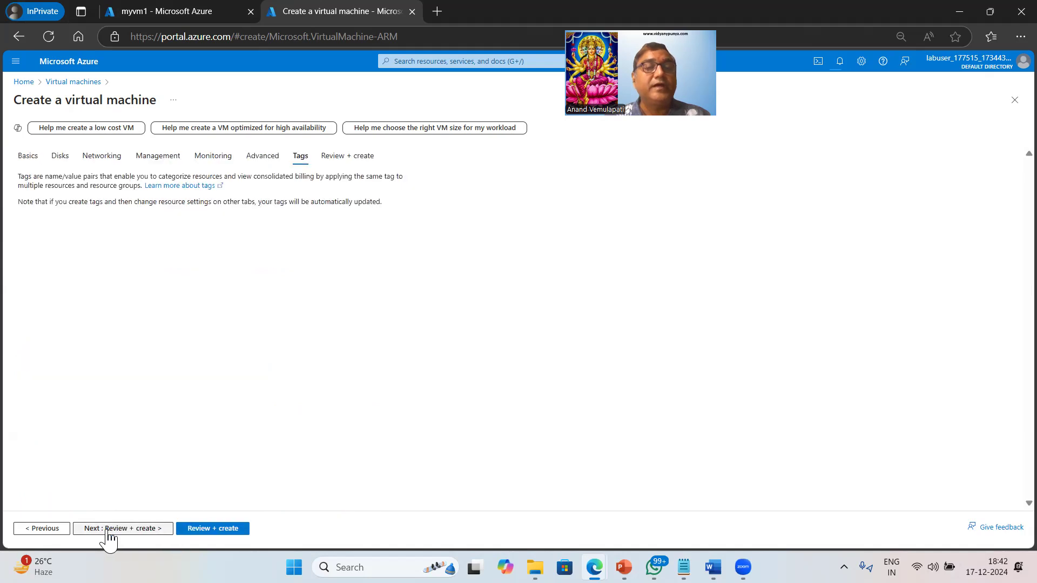
click(211, 530)
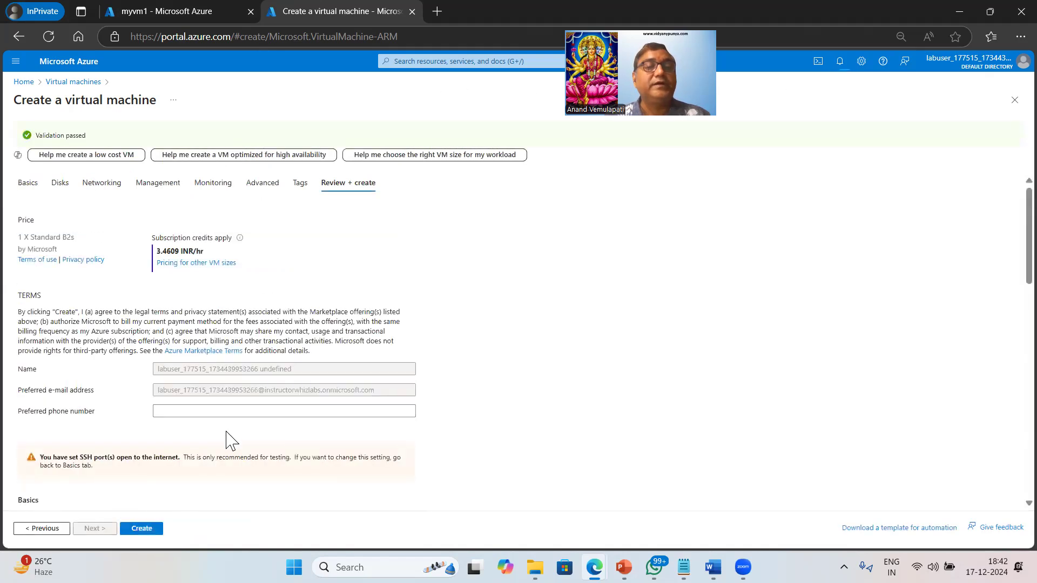
click(143, 529)
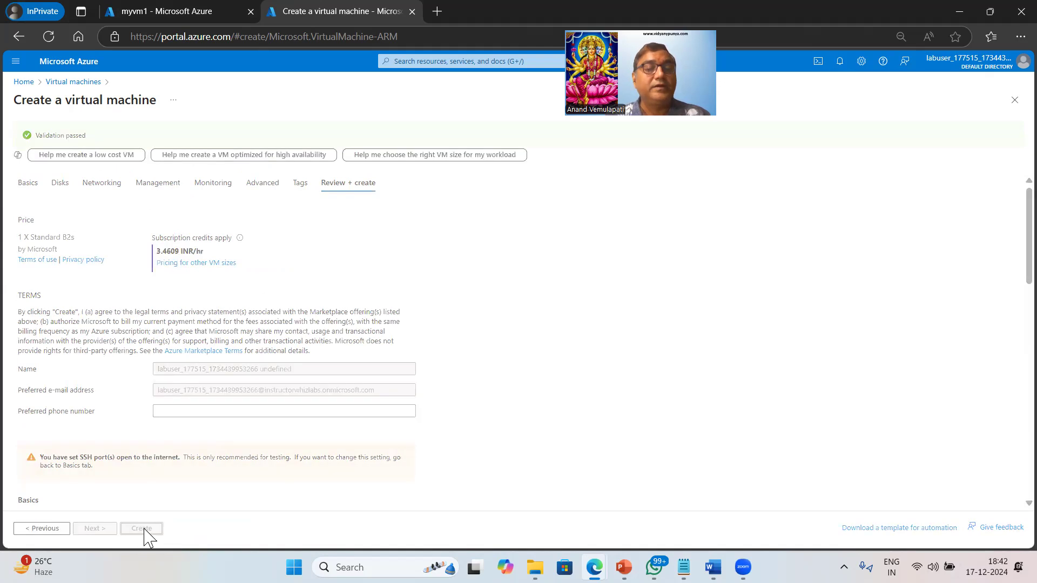
Check the provisioning state of the Bastion for myvm1 and go back to the myvm2 deployment overview
click(186, 8)
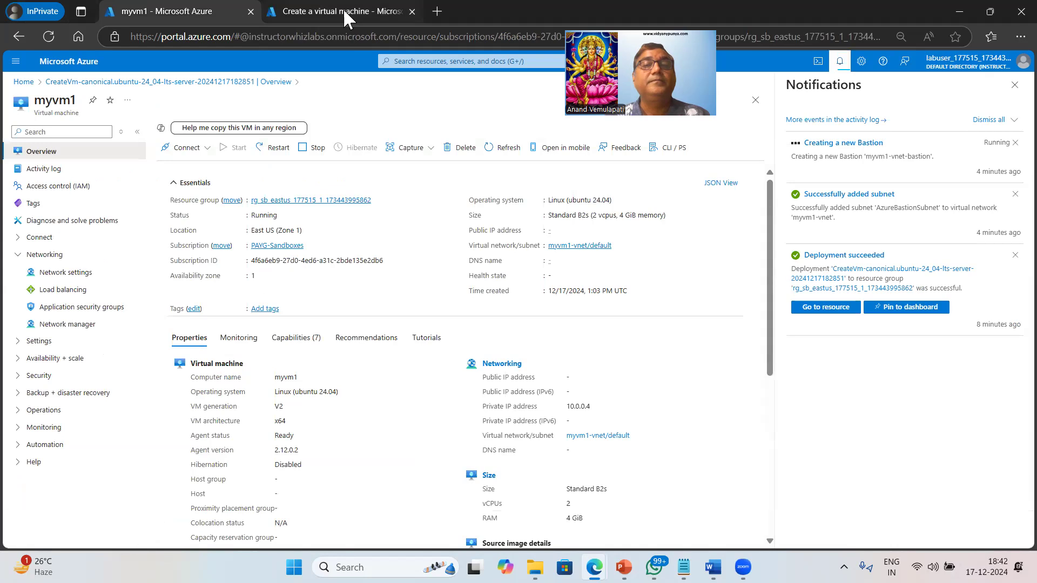
click(342, 8)
click(191, 10)
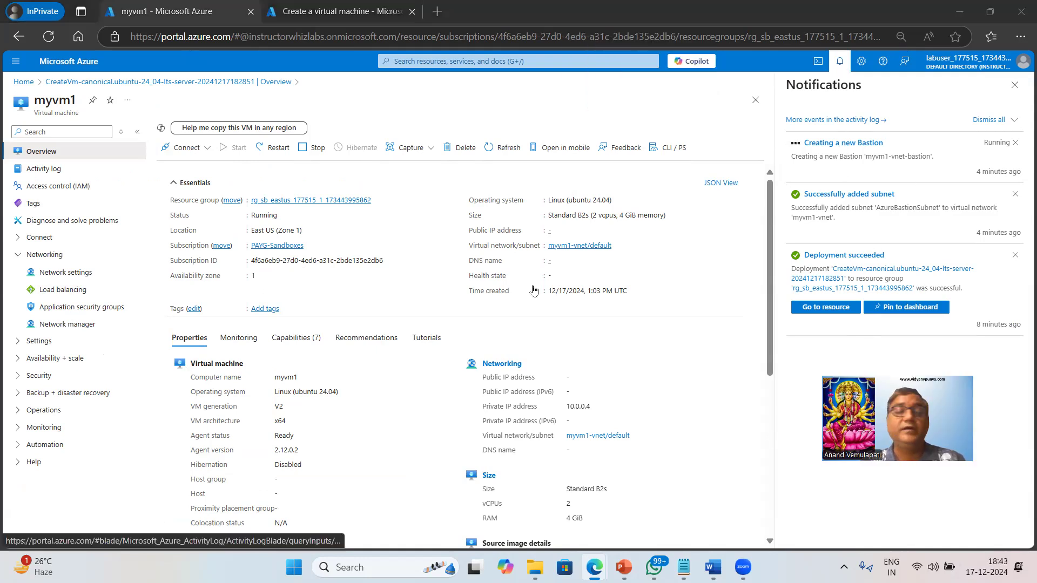
click(202, 152)
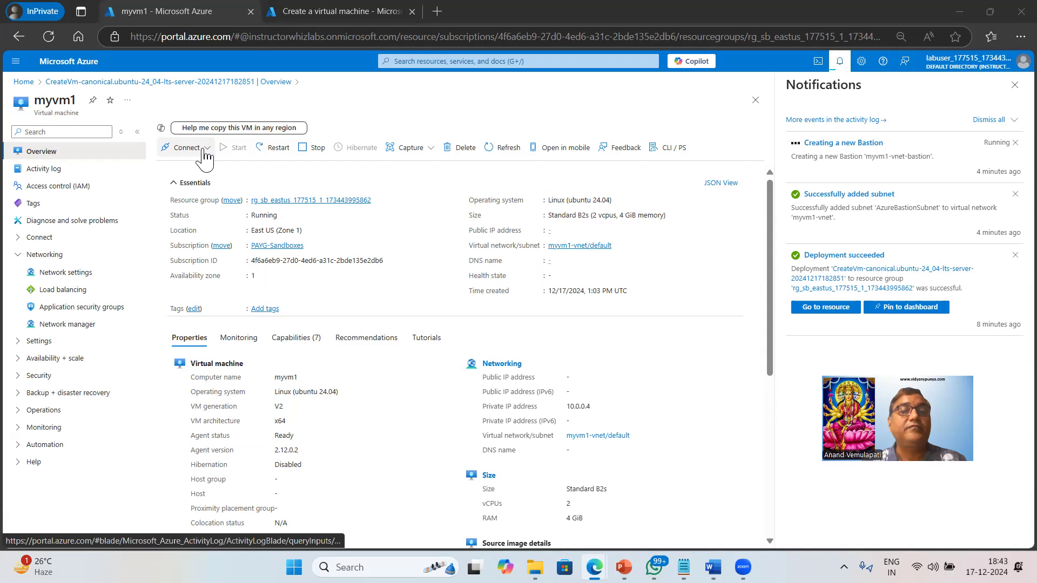
click(199, 186)
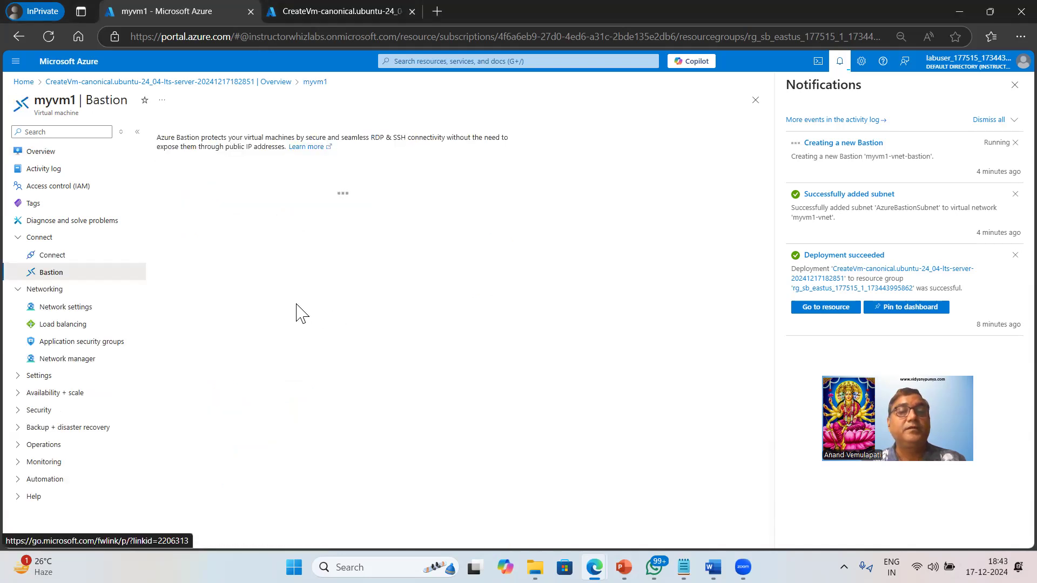
double_click(223, 184)
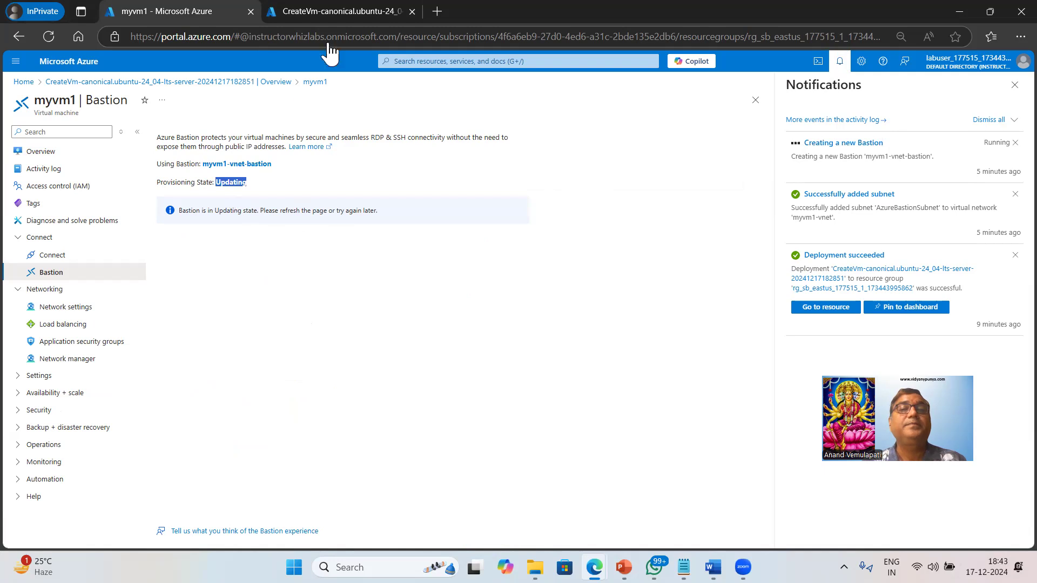
click(332, 11)
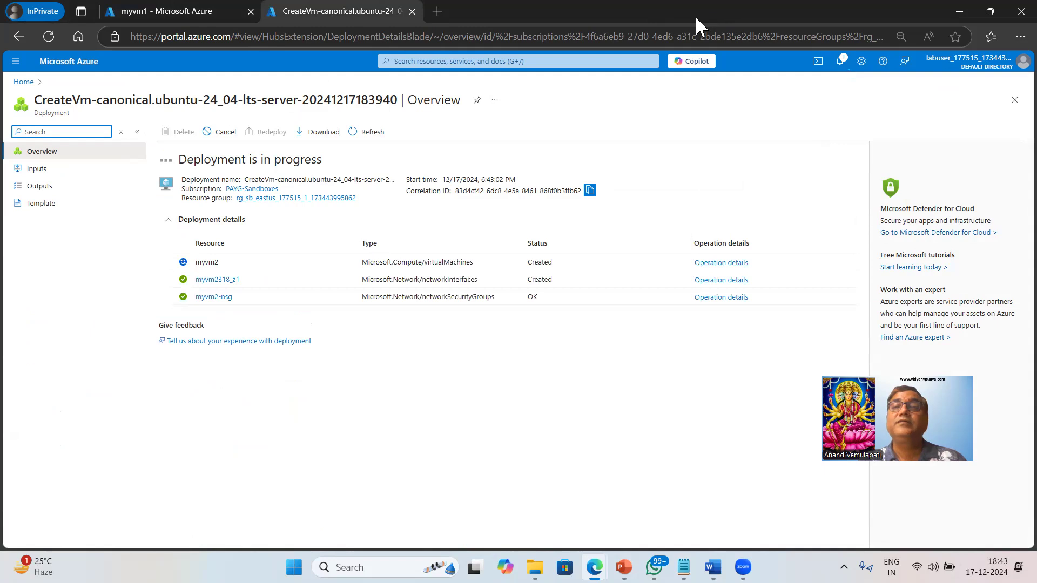
drag(732, 15, 692, 82)
double_click(694, 84)
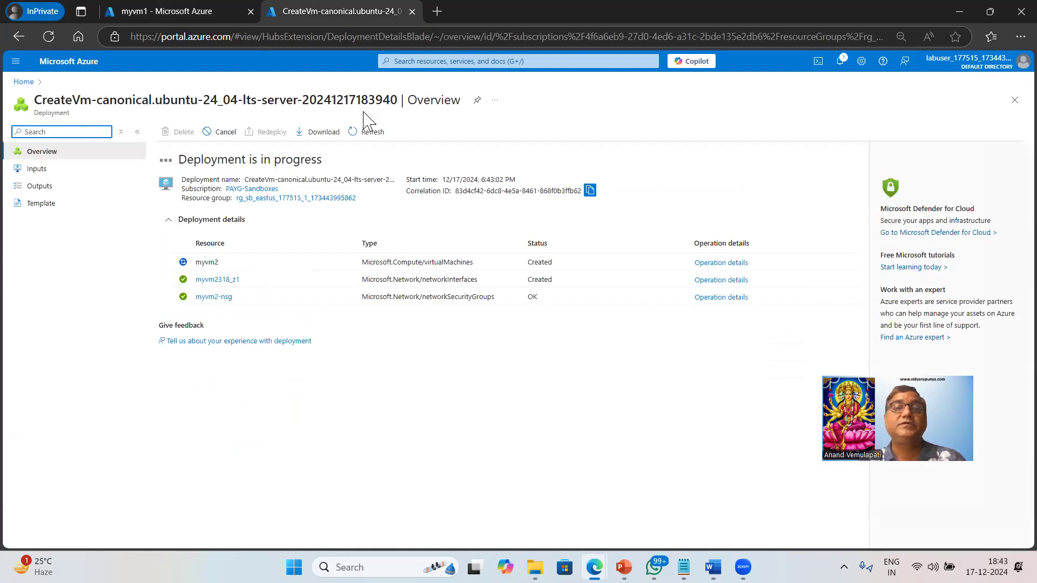
click(990, 12)
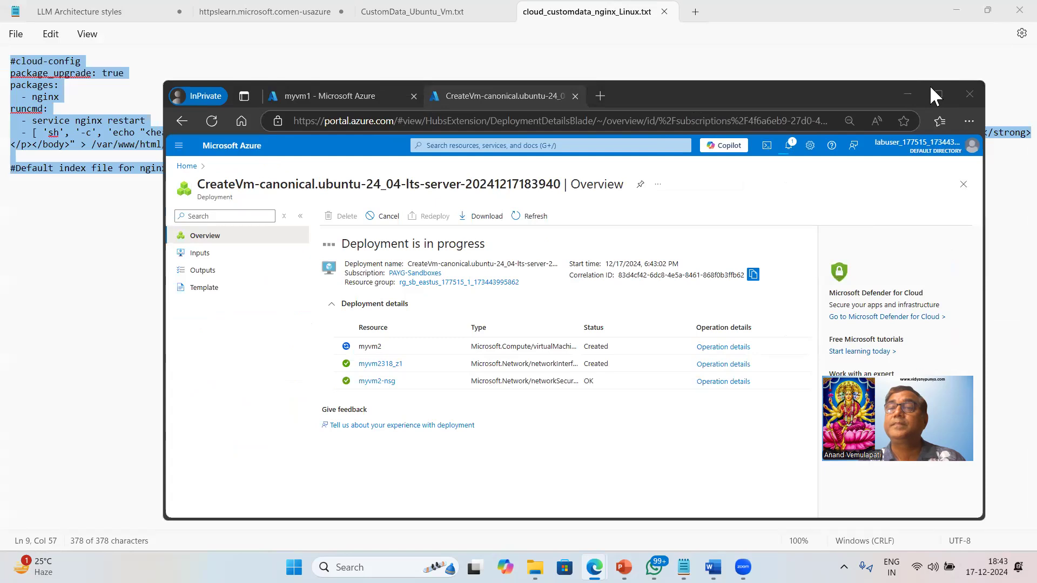
drag(809, 95, 874, 2)
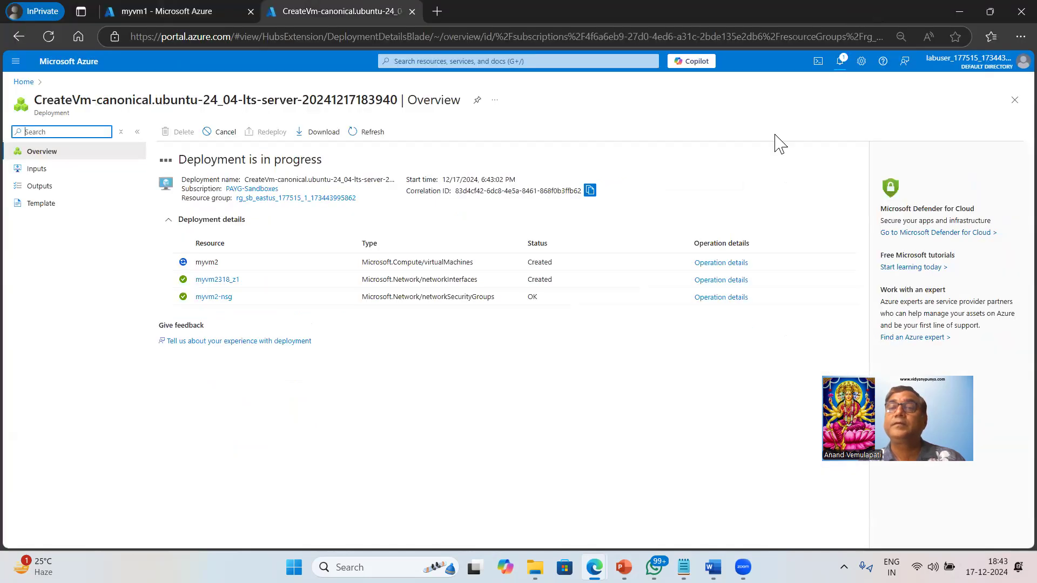
Open the newly deployed myvm2 from its deployment notification and review its overview, including the public IP, private IP and virtual network properties
click(840, 62)
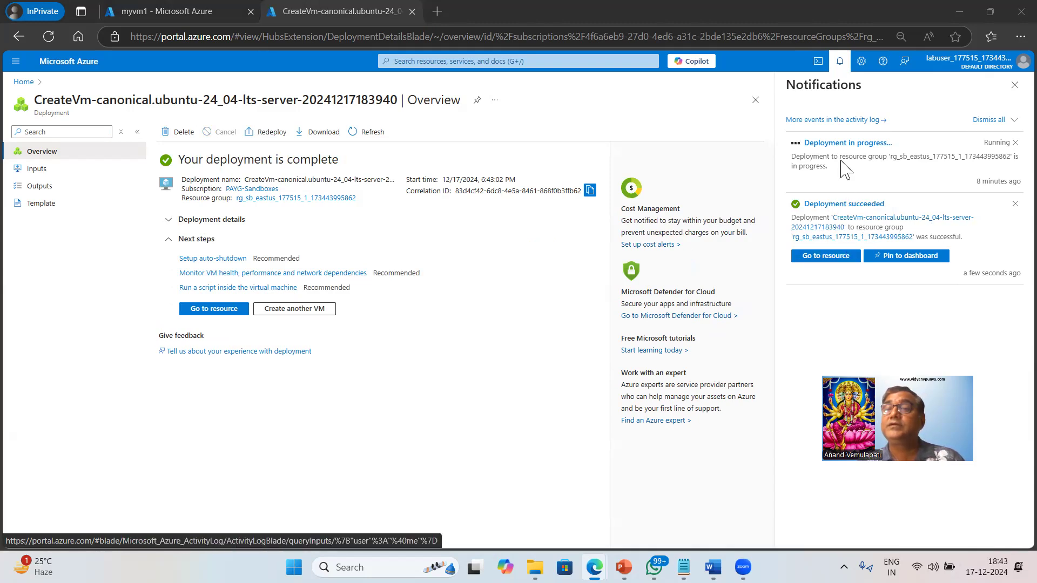
click(826, 261)
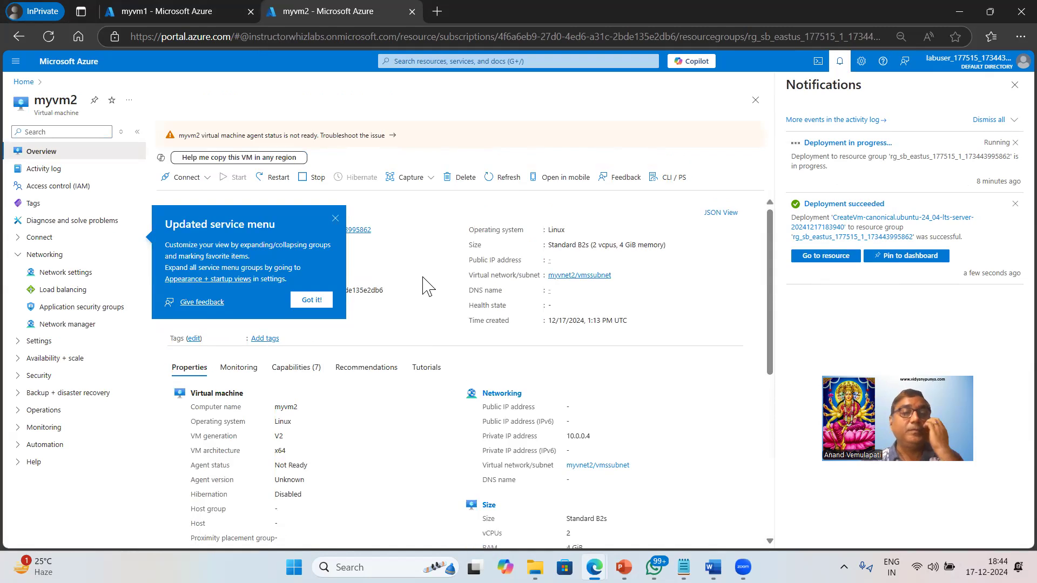
click(336, 219)
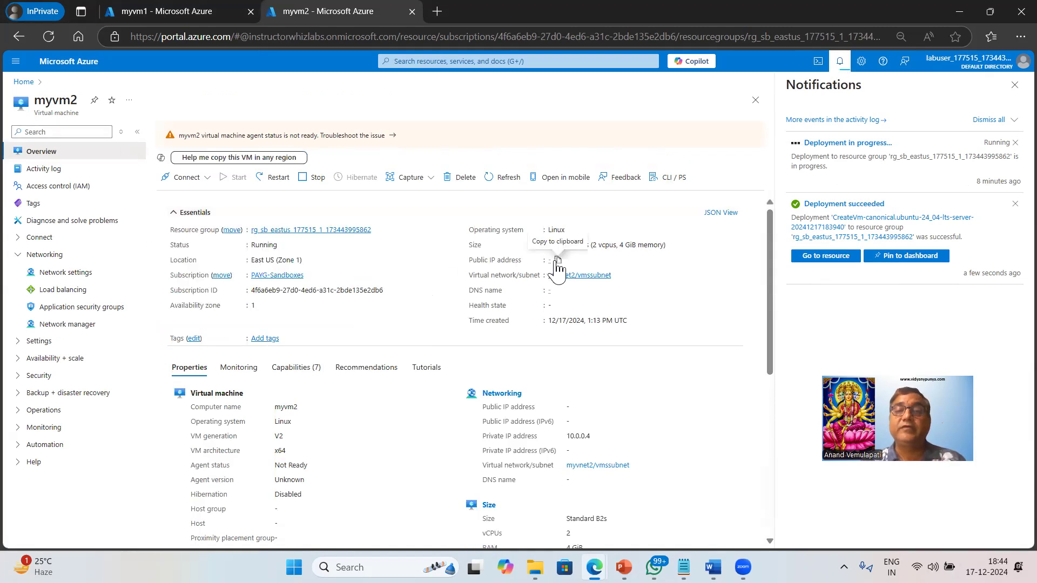
scroll(648, 340, down, 5)
scroll(610, 312, up, 3)
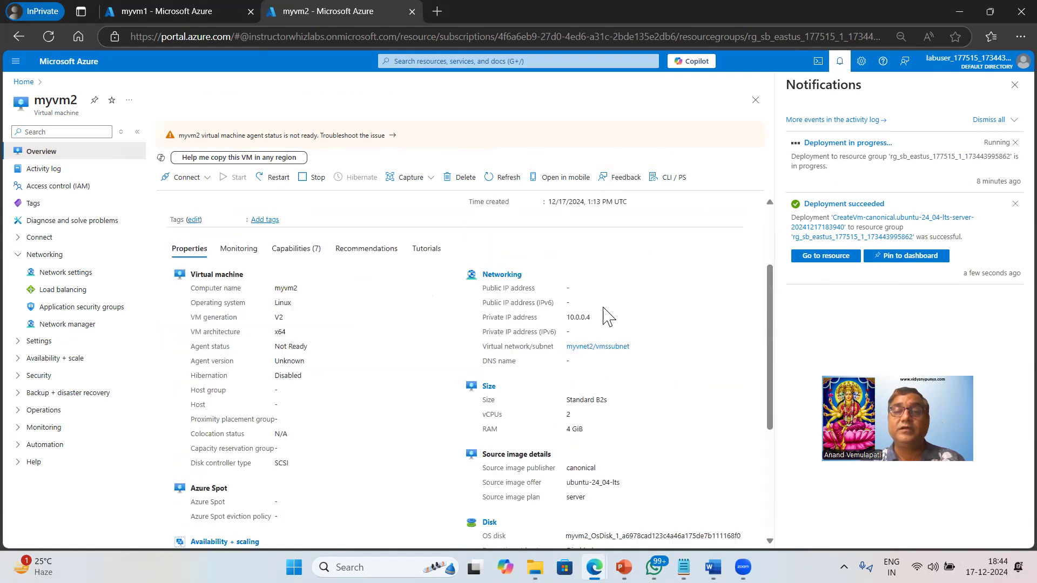
scroll(530, 340, up, 1)
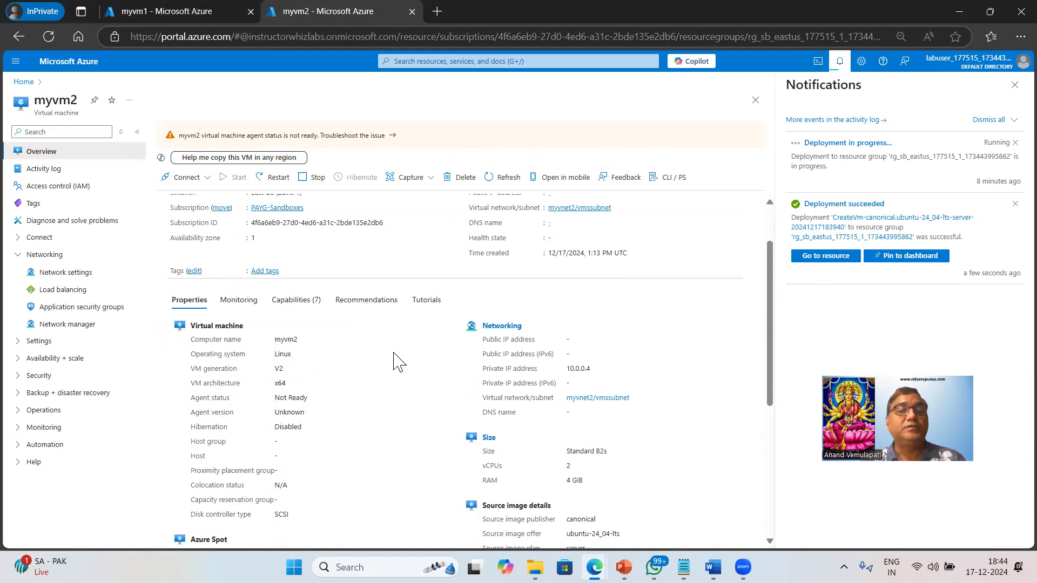
scroll(397, 361, up, 2)
Open myvm2's Bastion page to check the provisioning state, and compare it with the Bastion page of myvm1
click(22, 238)
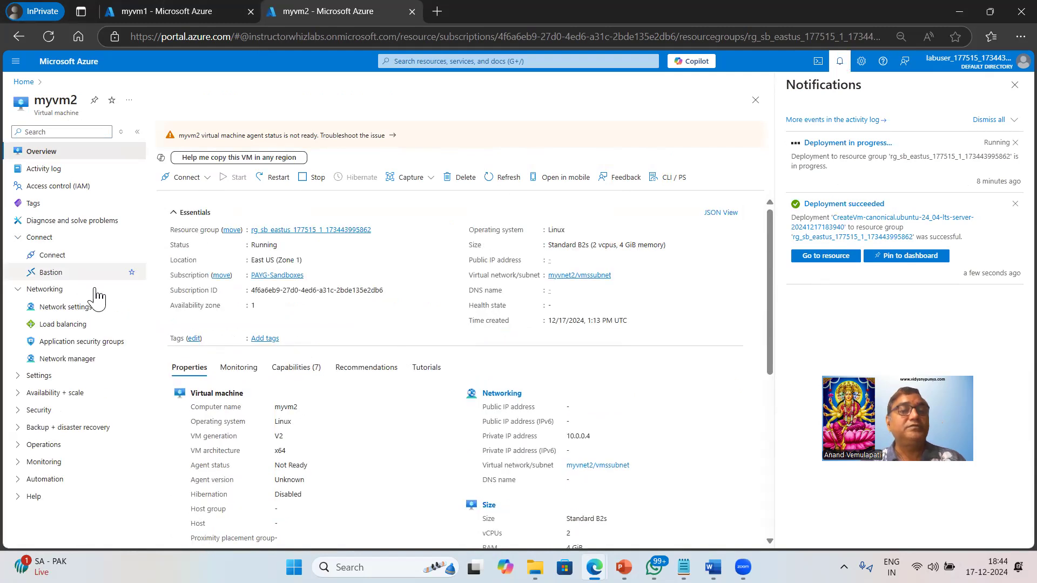
click(208, 184)
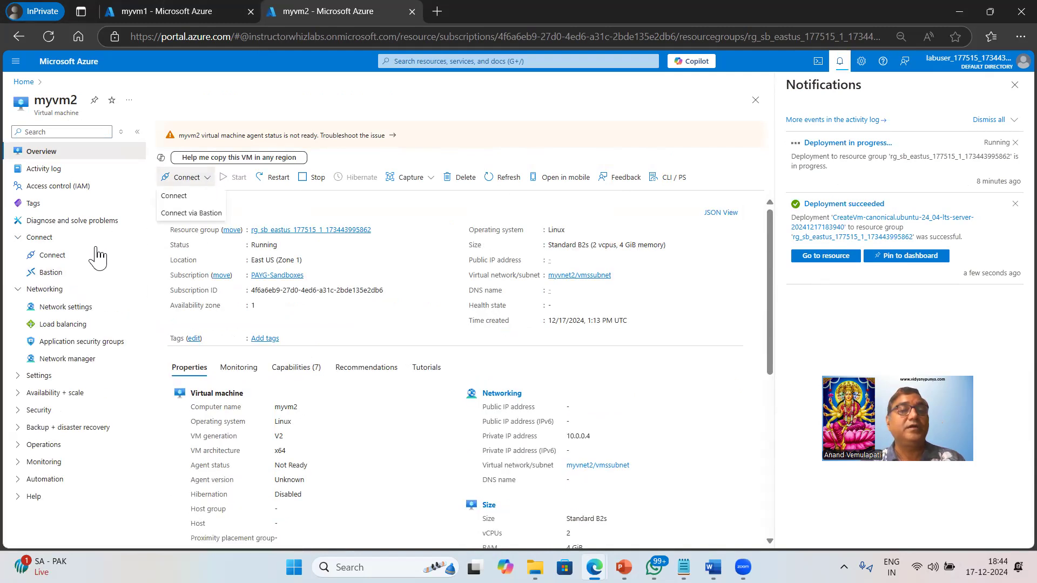
click(51, 273)
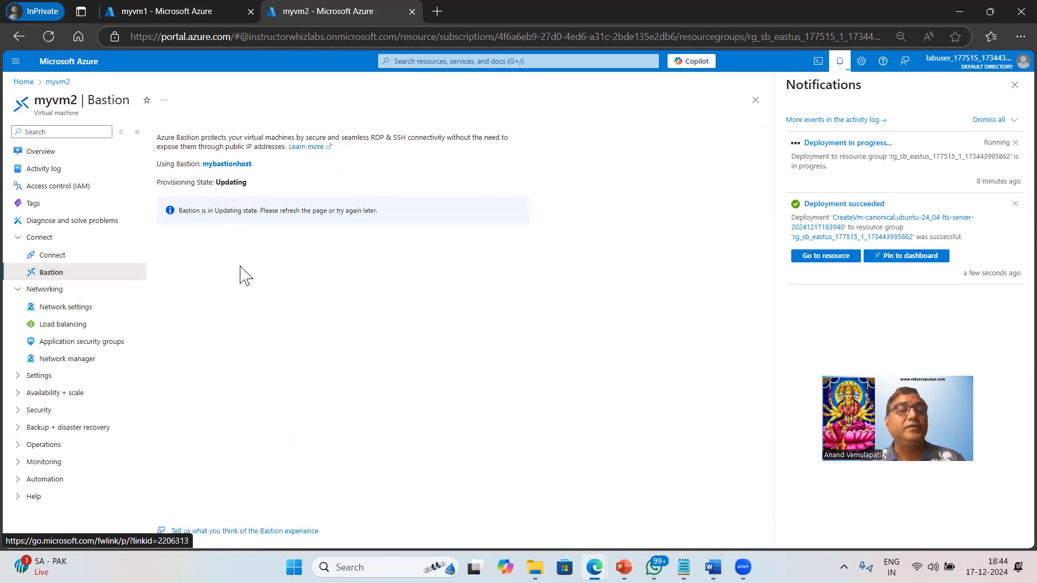
click(197, 11)
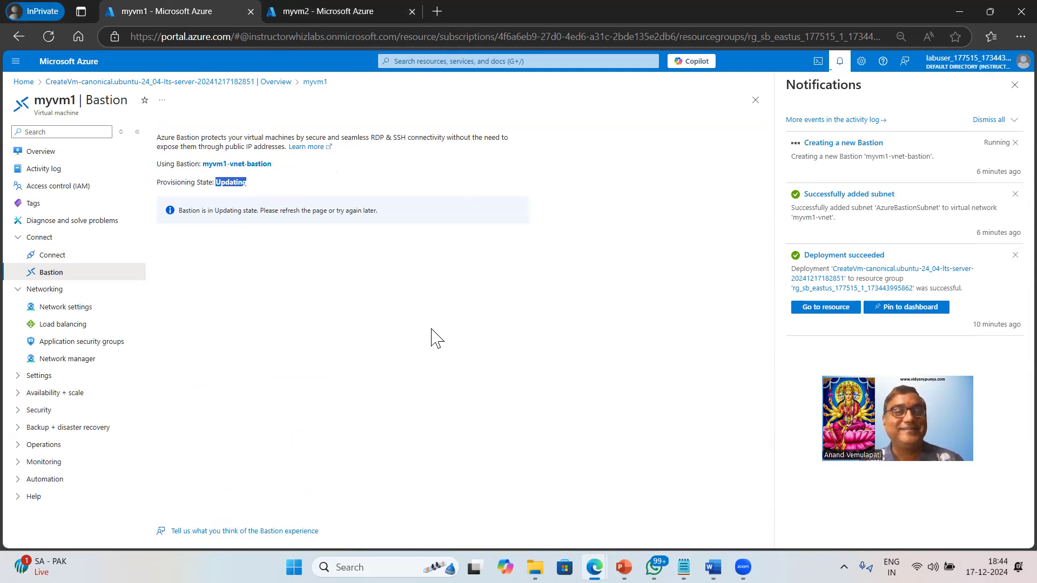
click(312, 8)
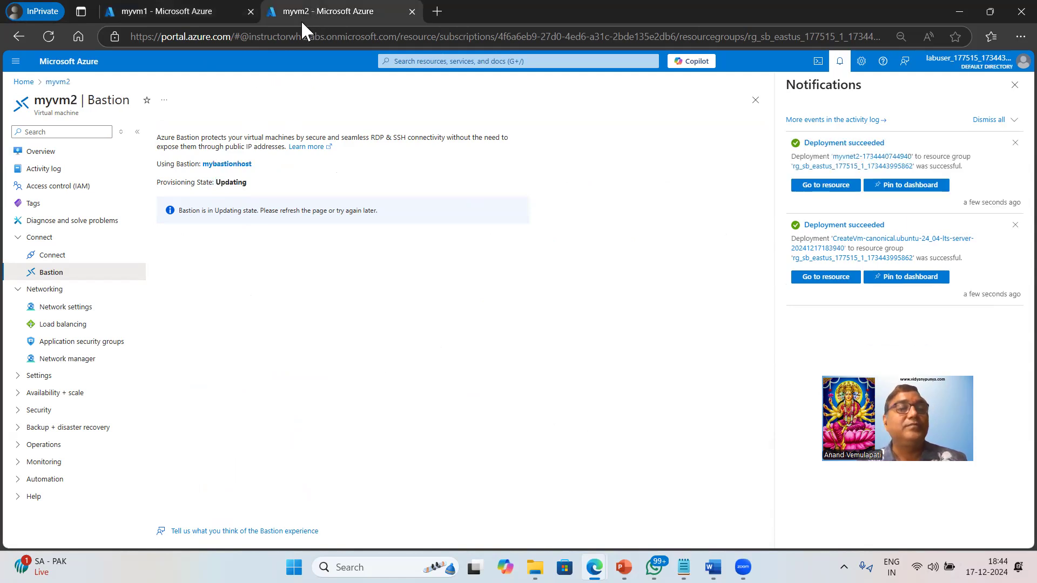
Return to the overview of myvm2, and on myvm1 check how long the creation of myvm1-vnet-bastion has been running
click(40, 154)
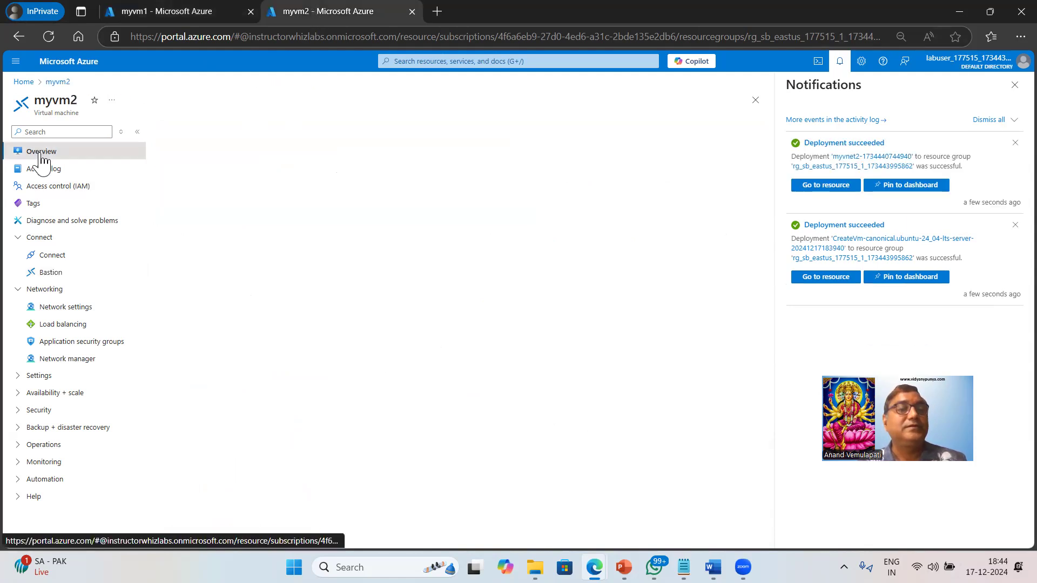
click(185, 11)
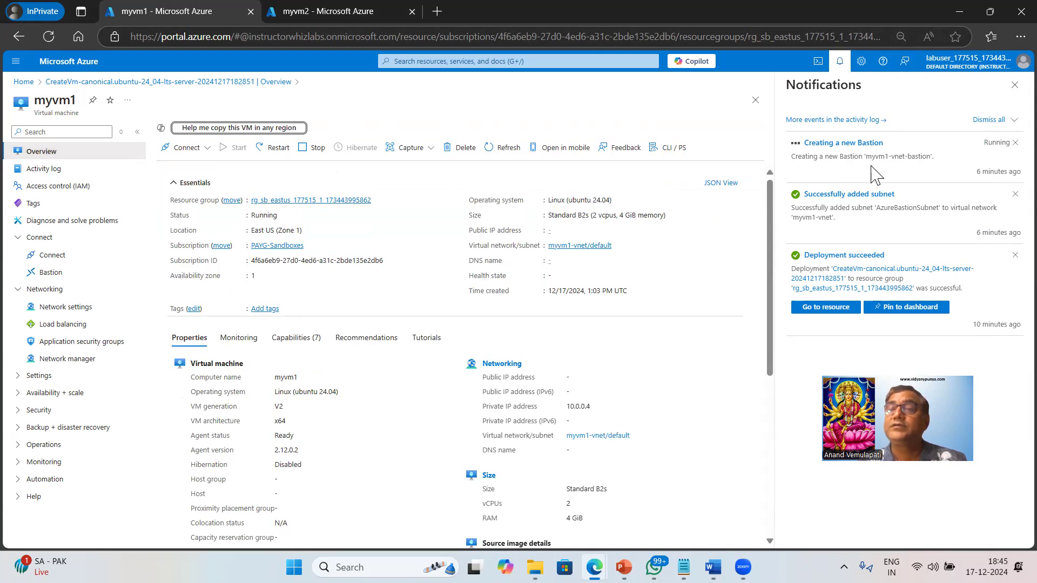
drag(977, 171, 1010, 172)
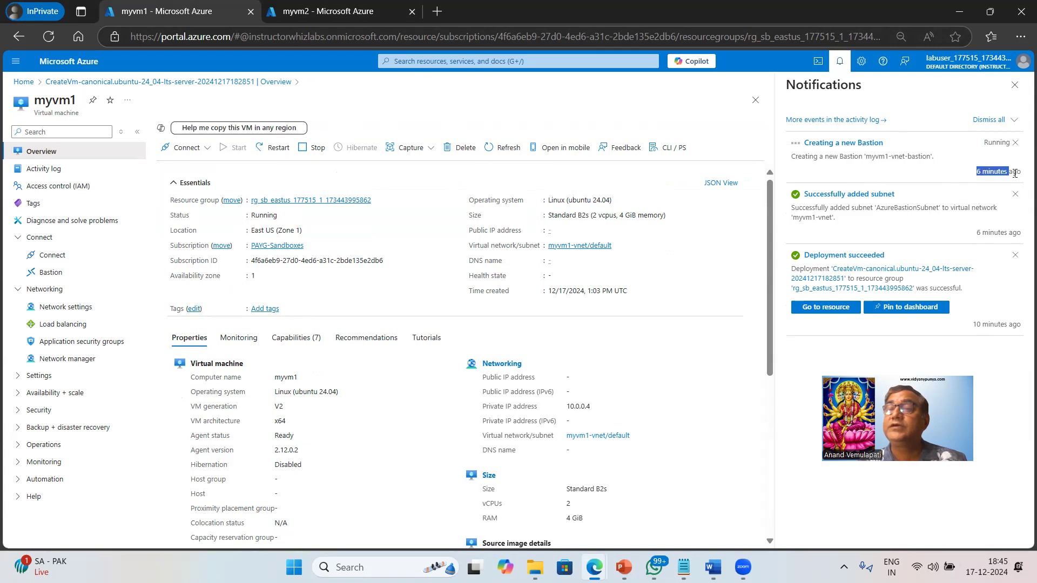
double_click(640, 6)
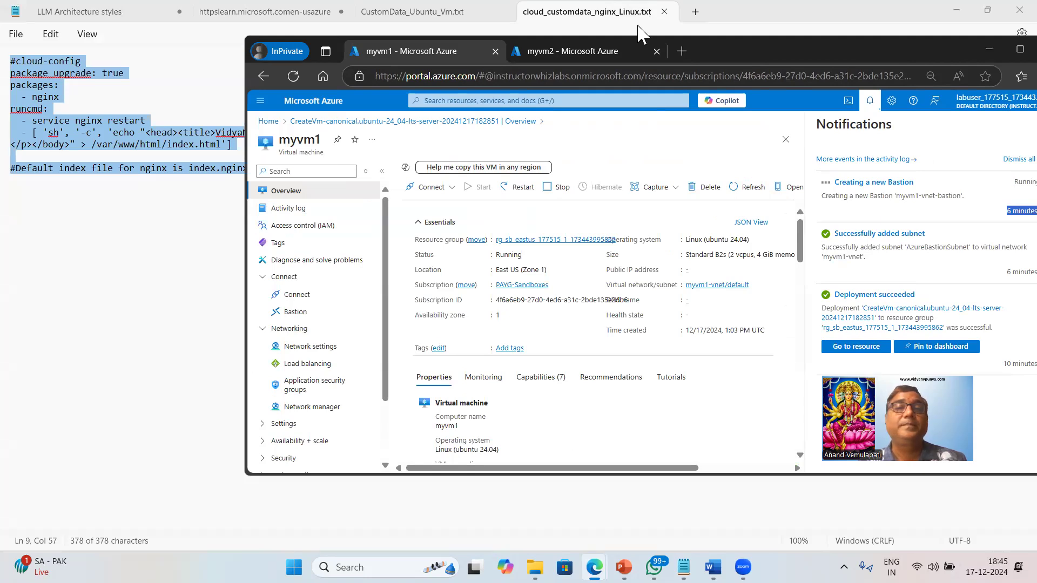
key(super+Up)
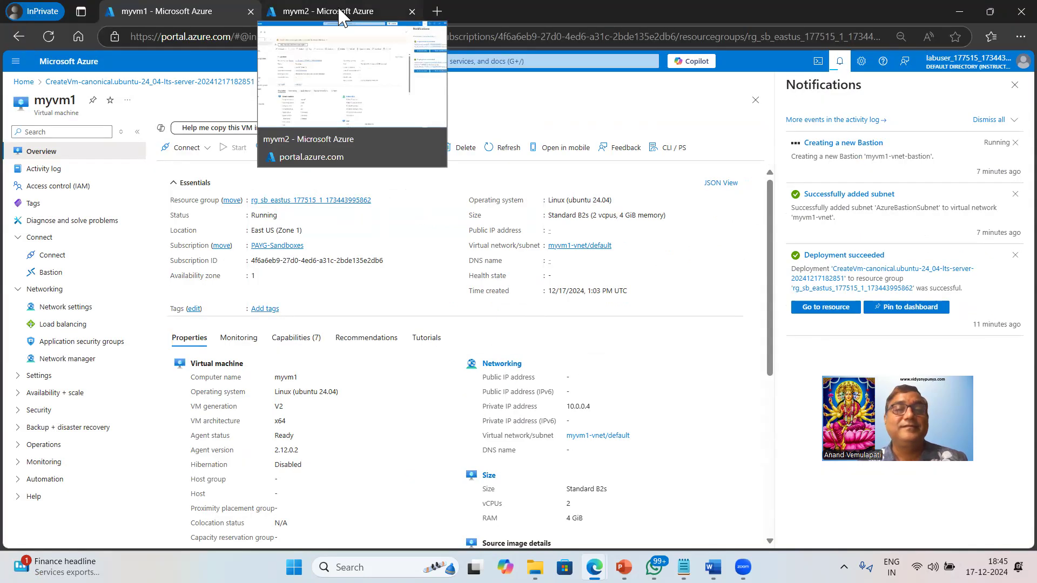
Back on myvm2, open the troubleshooting help for the agent status warning and reload the VM's overview
click(341, 13)
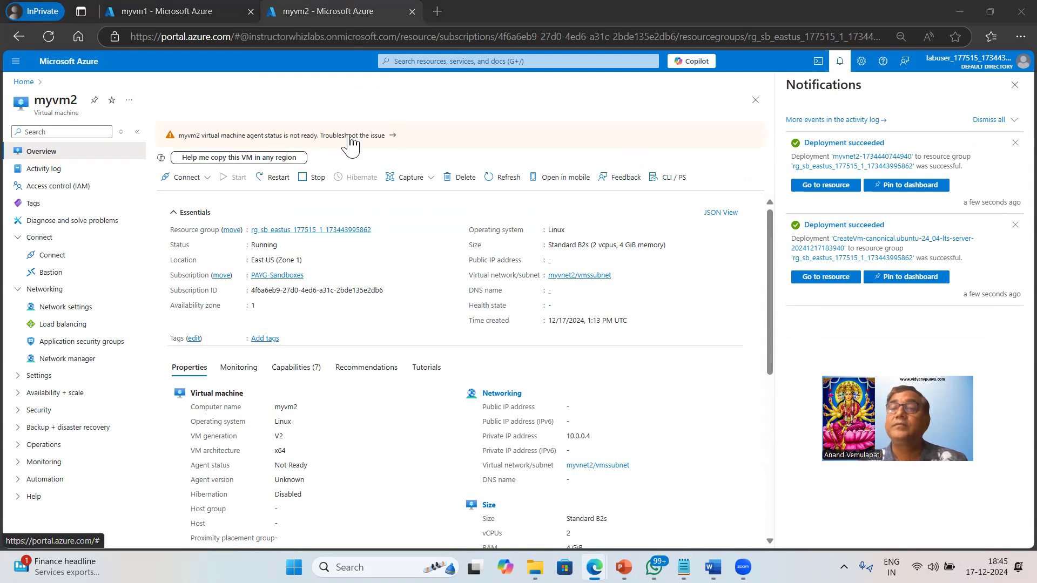
click(350, 138)
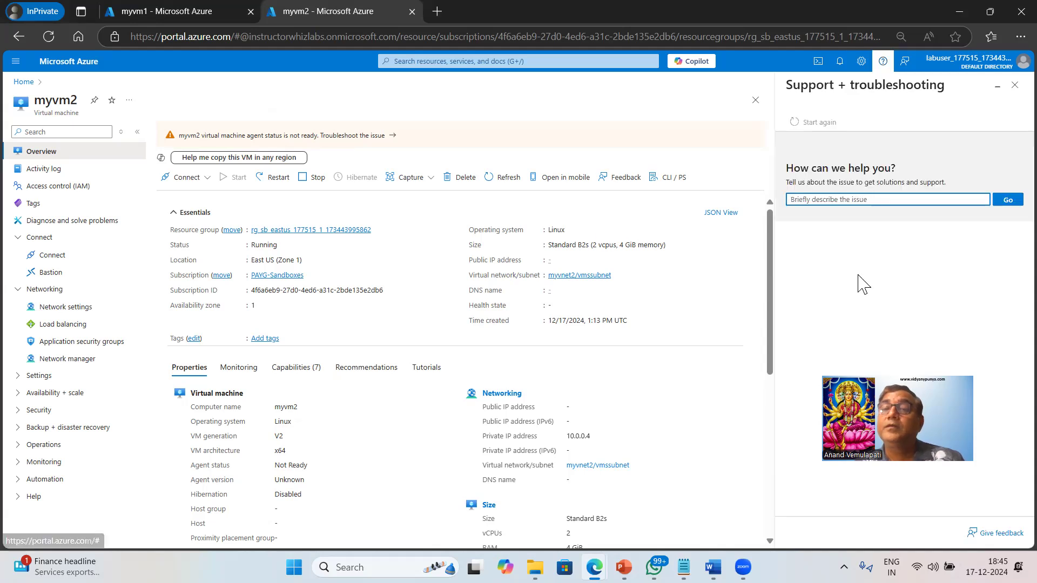
click(54, 157)
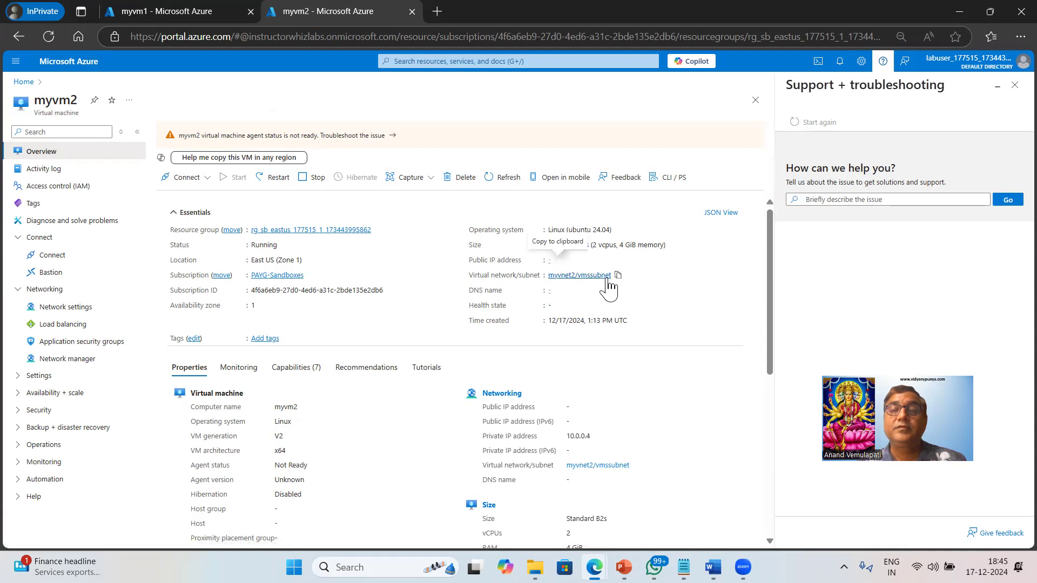
Try to connect to myvm2 via Bastion in a new browser tab, using VM Password authentication, username azureuser and the VM password
click(207, 180)
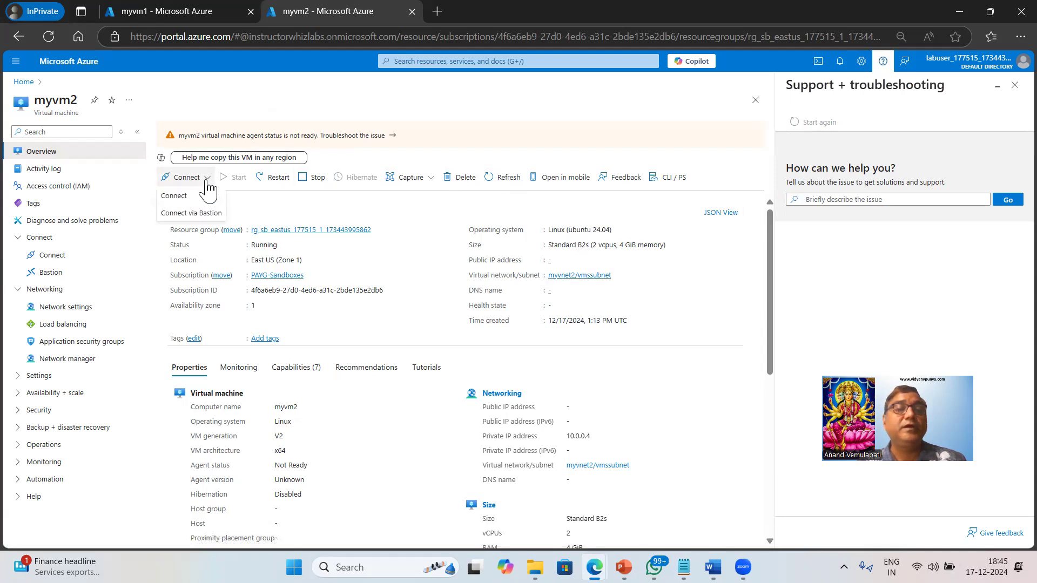
click(188, 214)
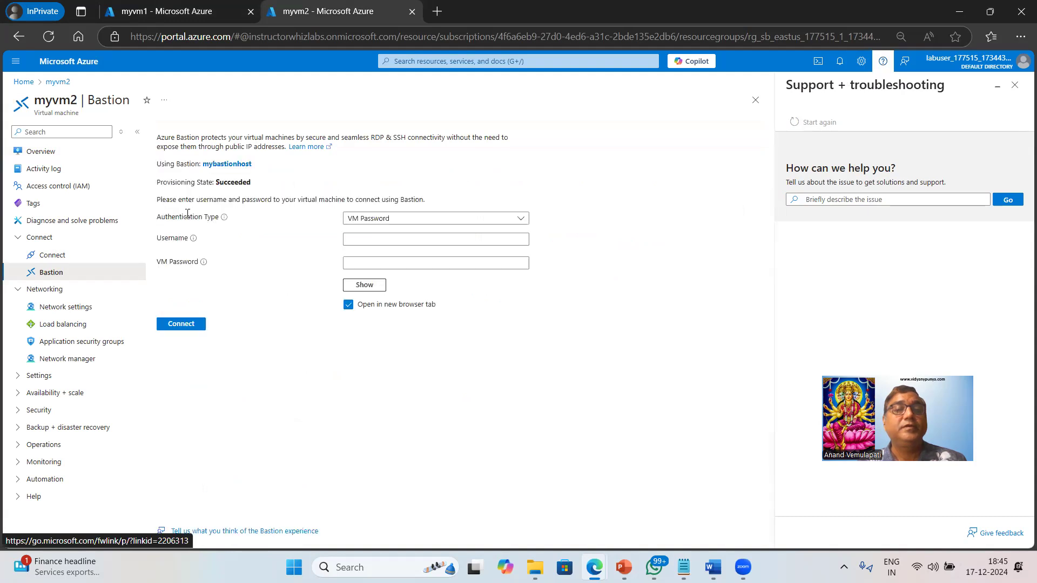
click(384, 240)
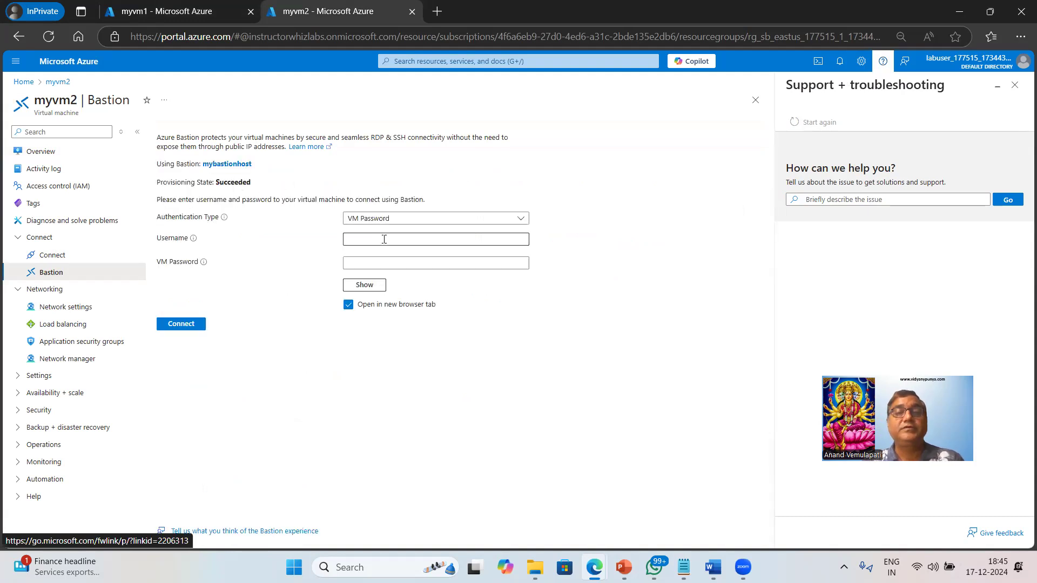
click(384, 239)
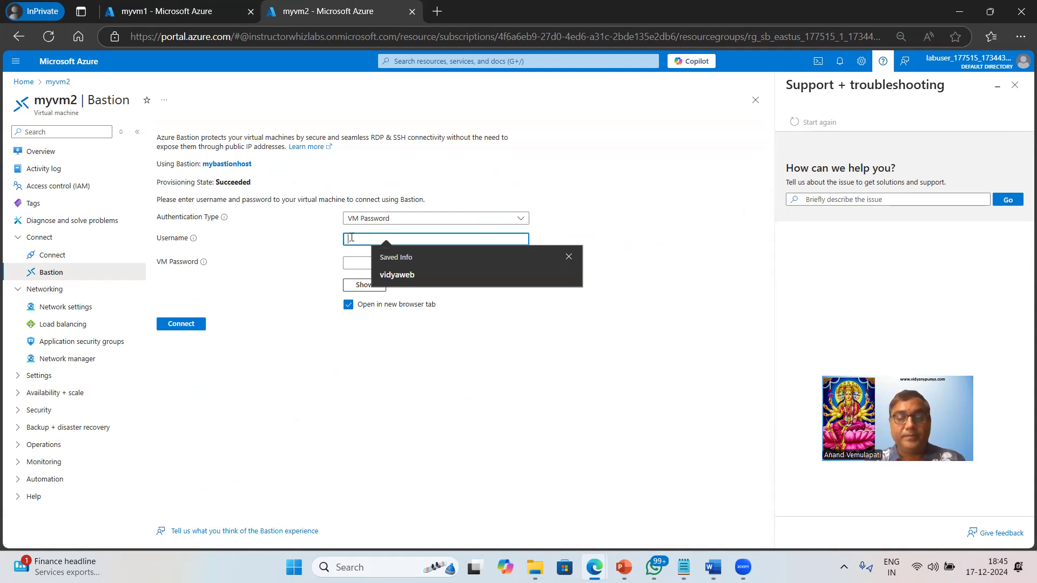
text(azureuser)
key(Tab)
key(Tab)
text(•••)
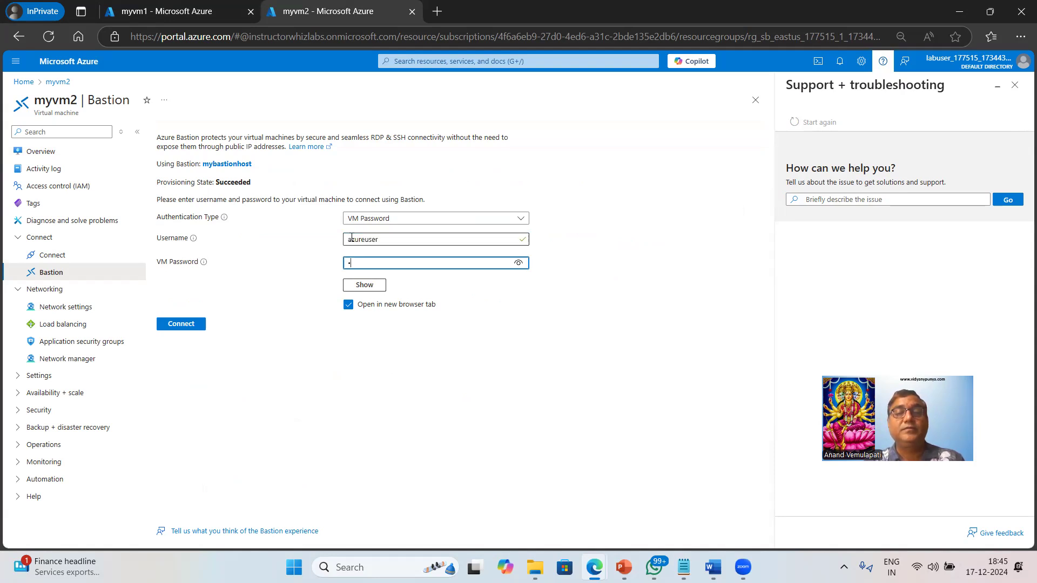
text(••••••••••)
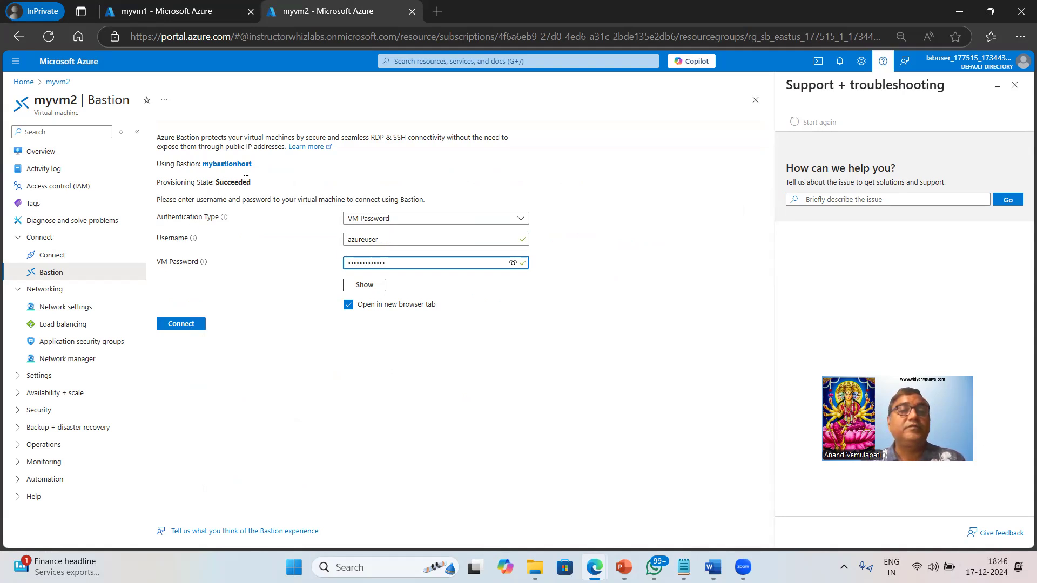
drag(220, 183, 247, 182)
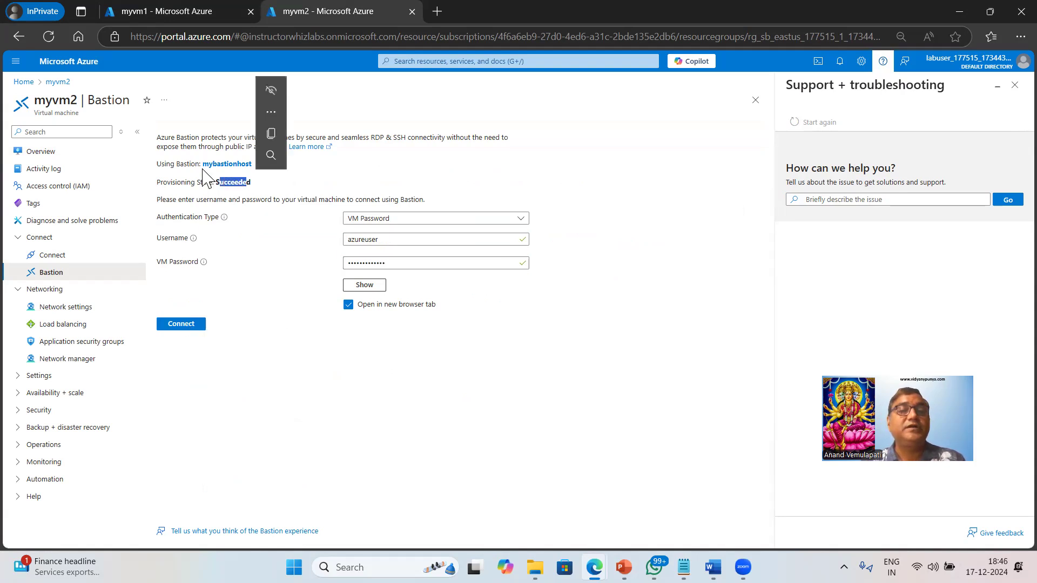
click(183, 325)
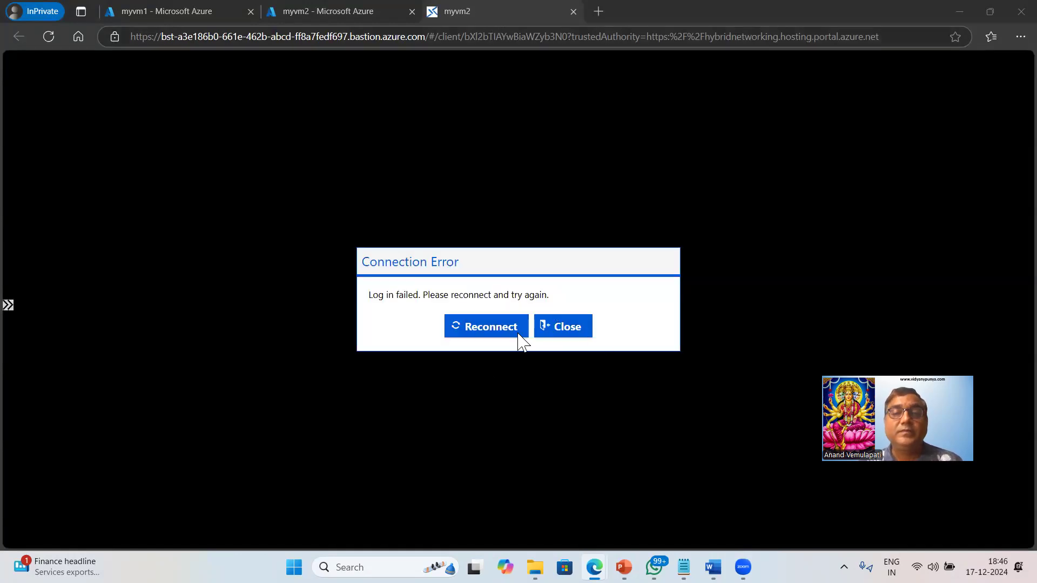
Retry the Bastion connection to myvm2, allow the site clipboard access, and close the session
click(498, 330)
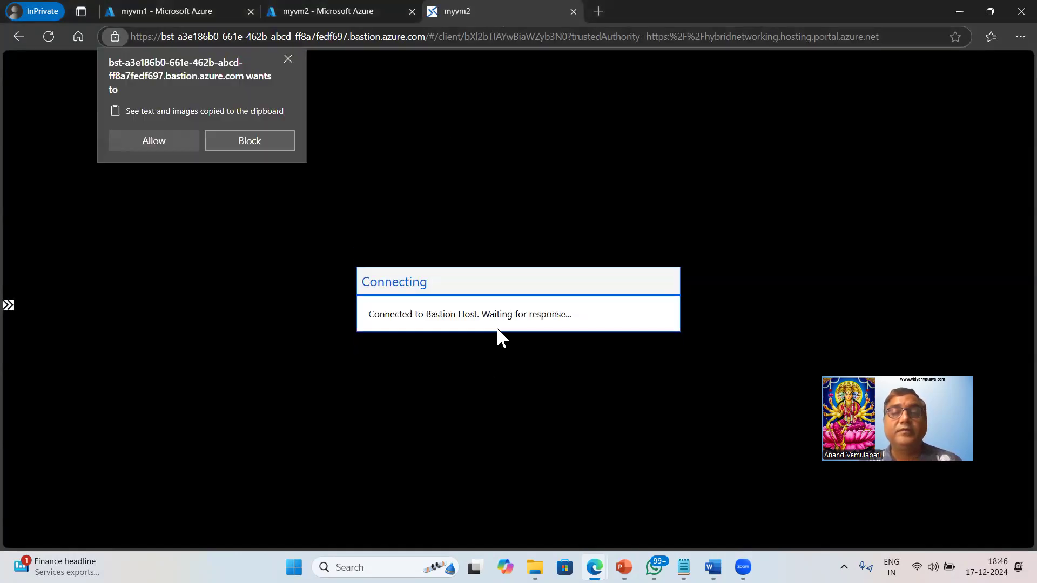
click(155, 140)
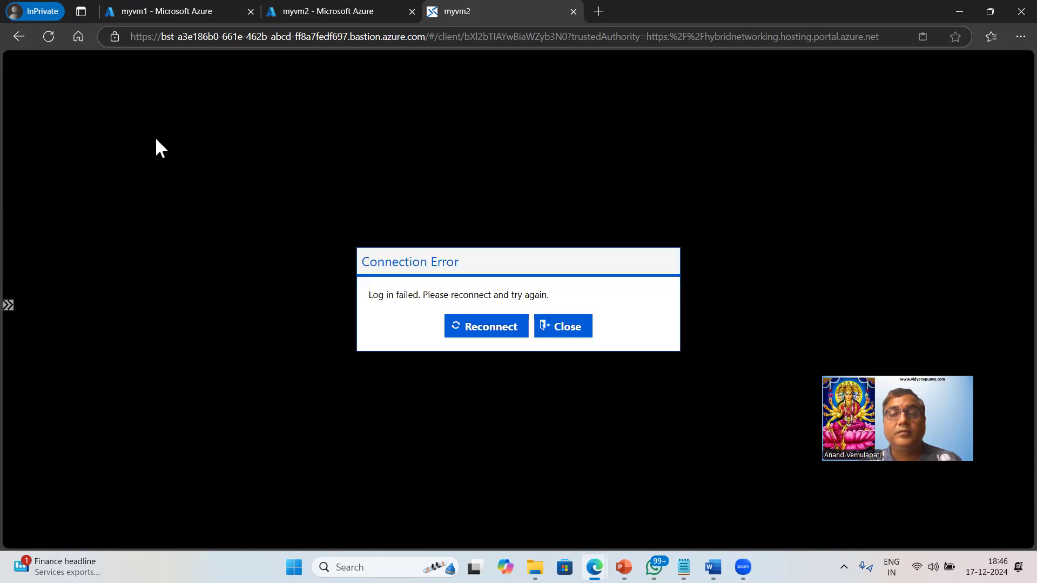
click(488, 331)
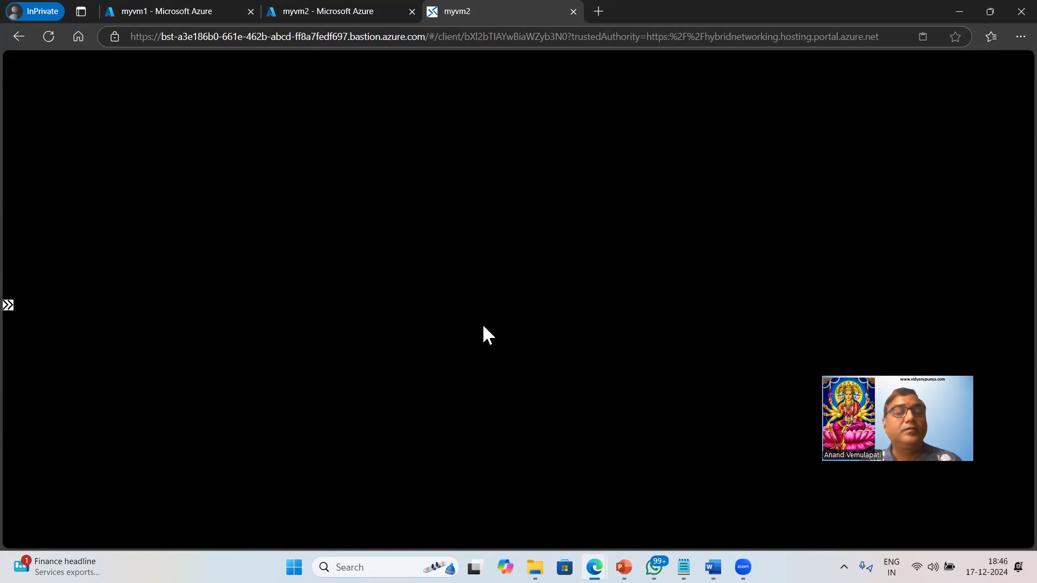
click(566, 327)
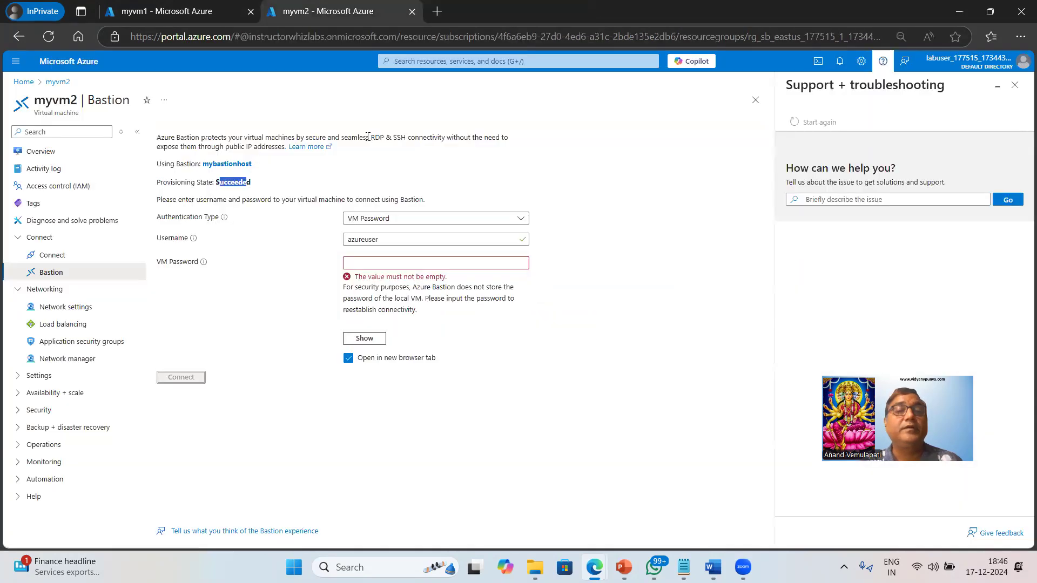
Try to connect to myvm2 via Bastion again from its overview using the VM password, and close the session
click(38, 152)
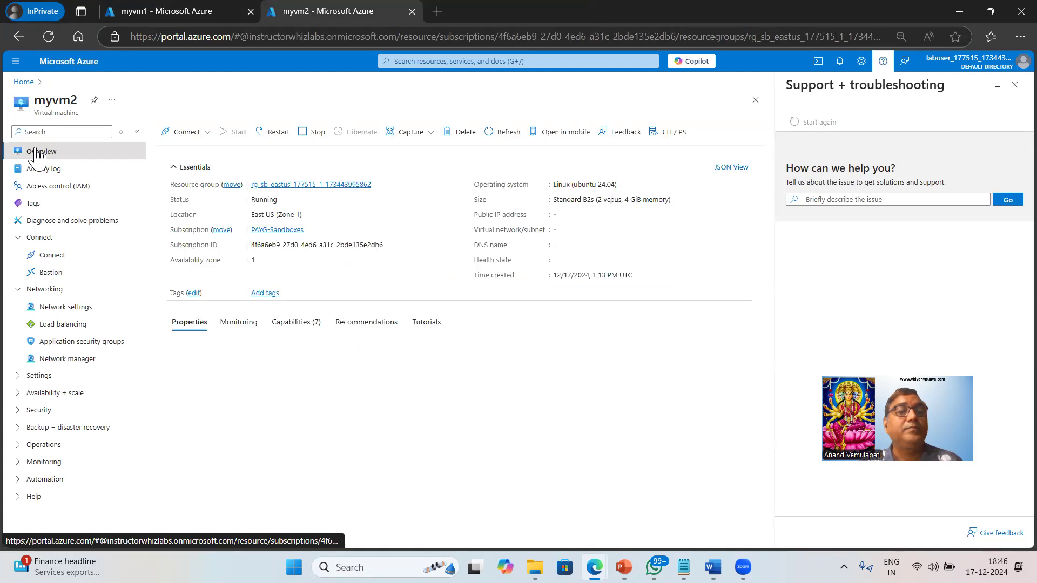
click(201, 150)
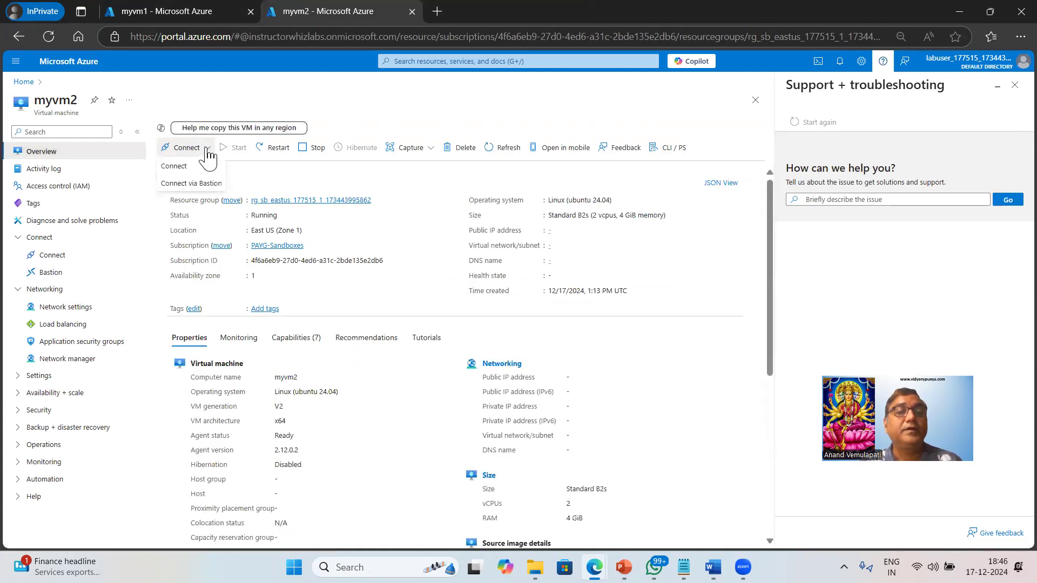
click(196, 184)
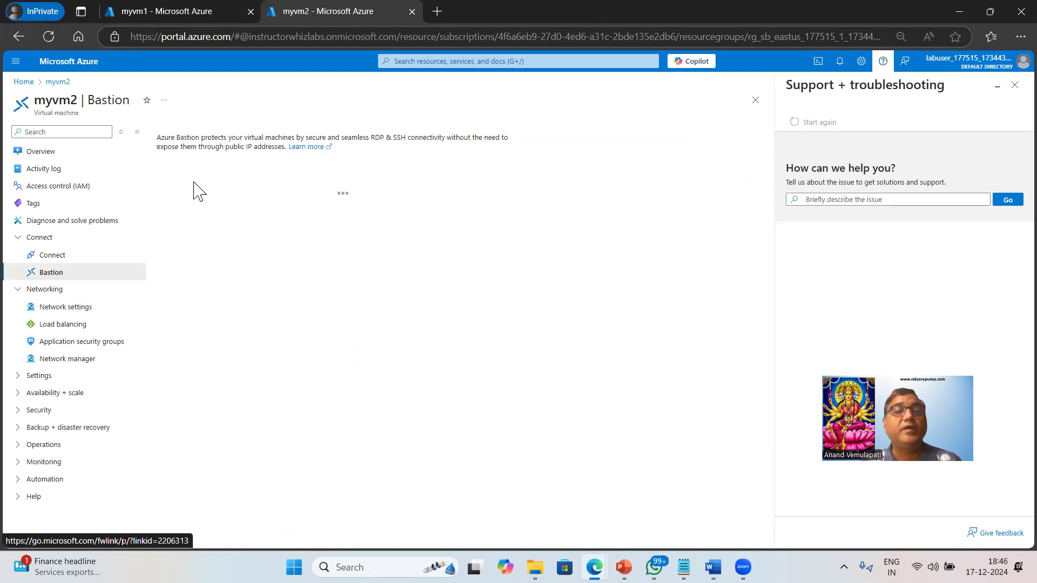
click(397, 258)
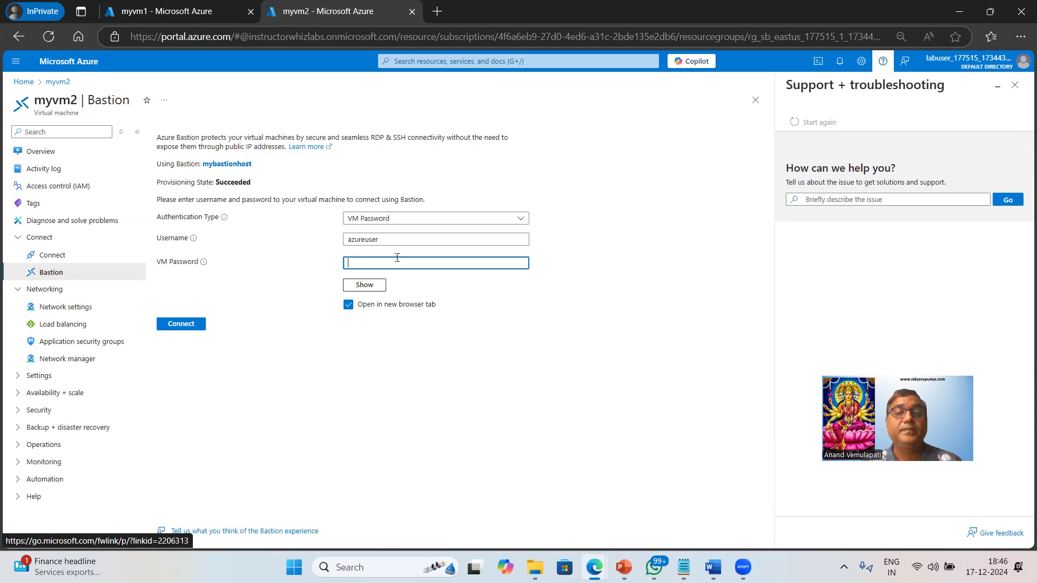
text(•••••••••••••)
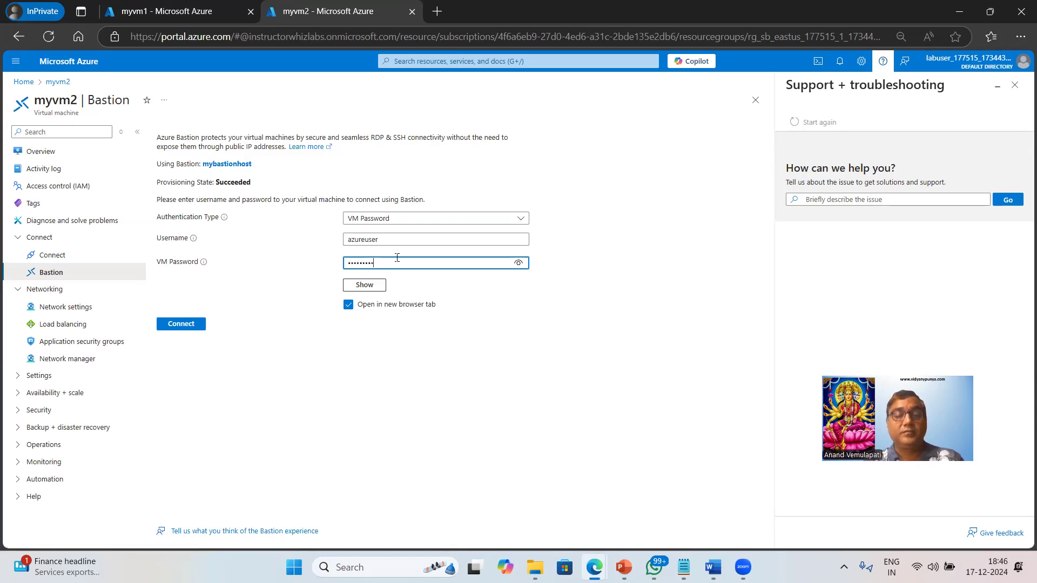
click(171, 324)
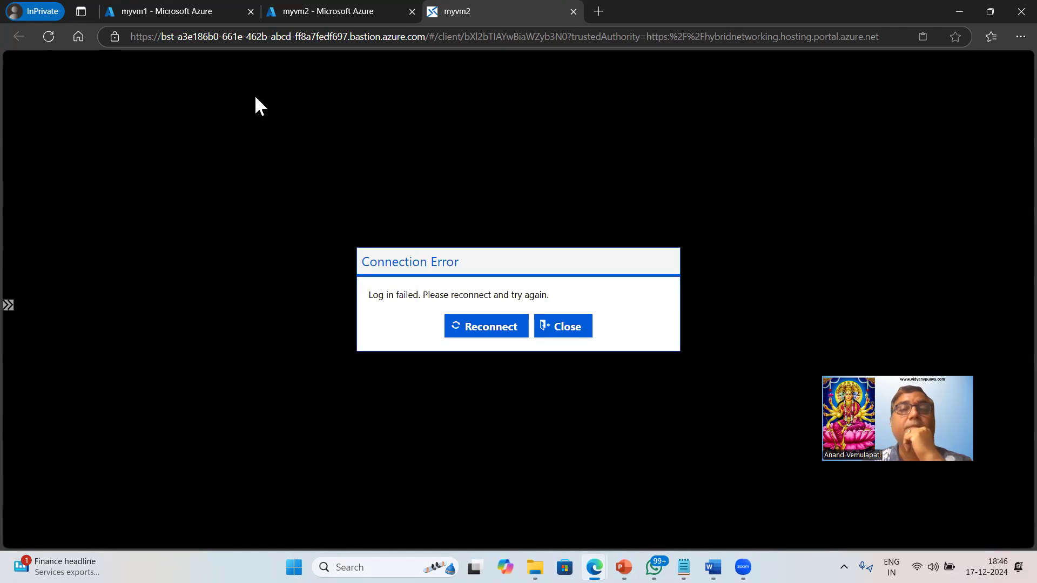
click(572, 327)
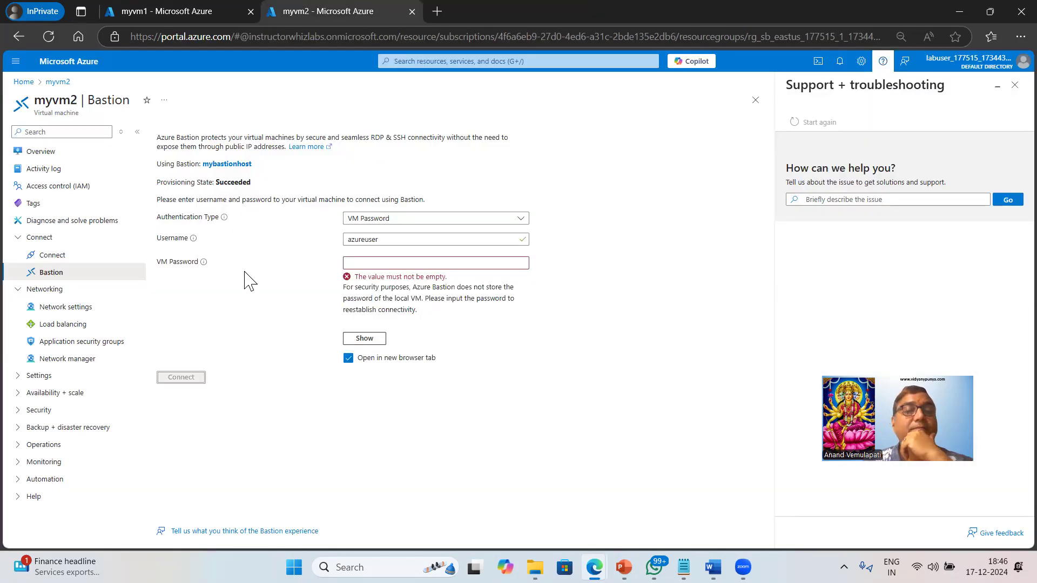
Check myvm2's status on its overview, and connect to it via Bastion as azureuser with the VM password
click(41, 153)
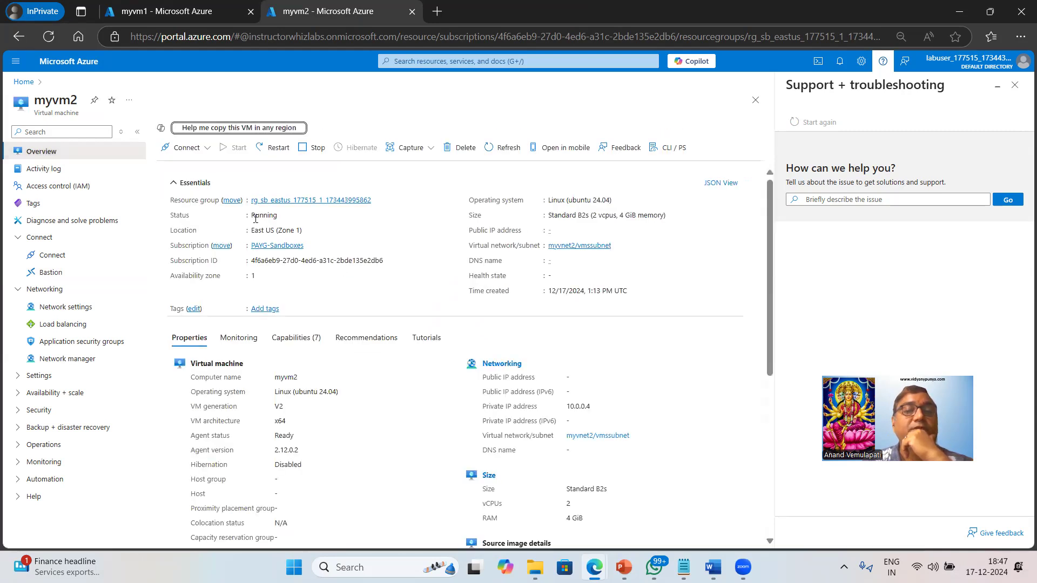
double_click(263, 216)
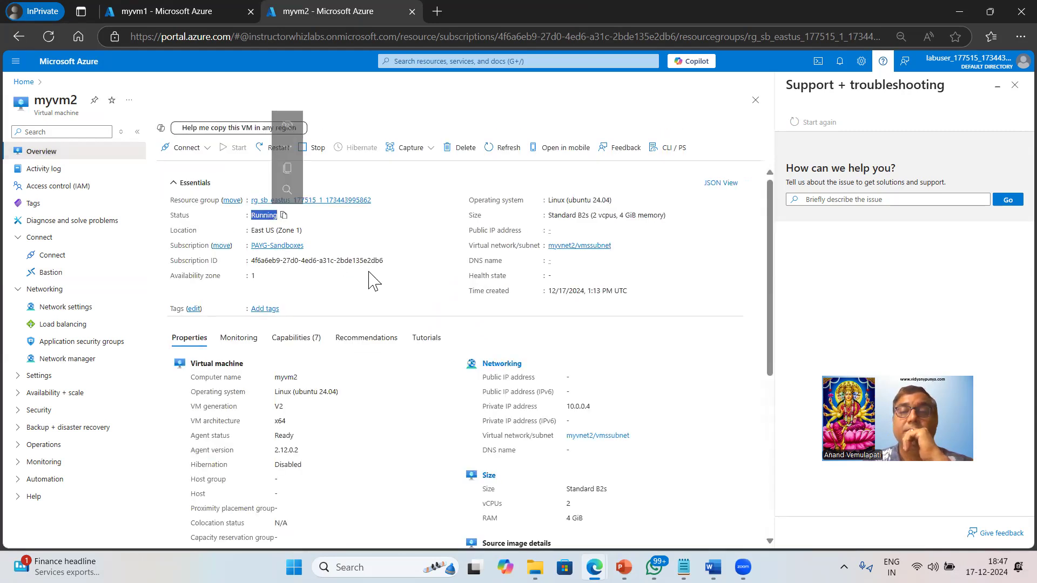
click(48, 273)
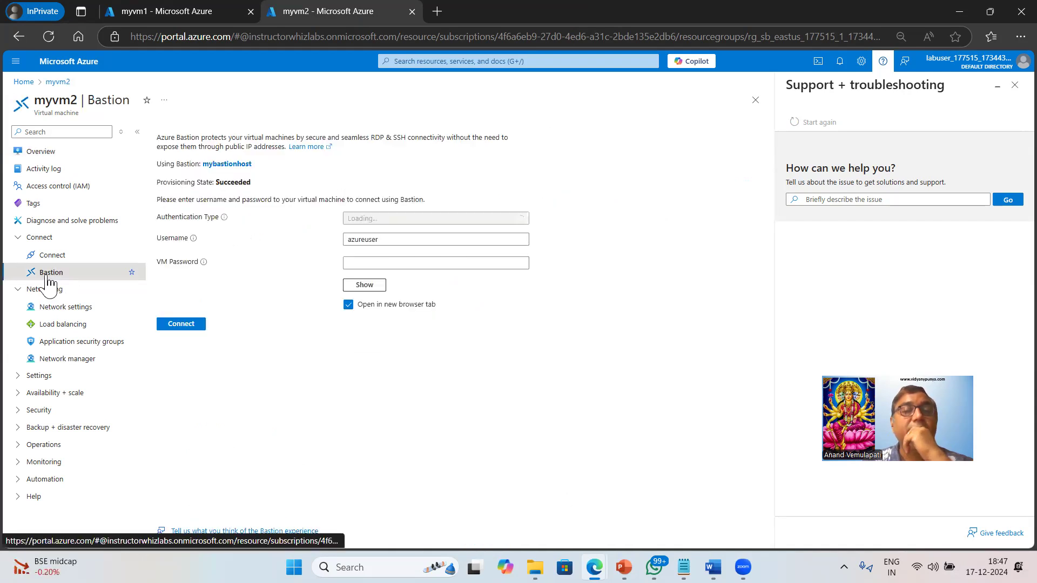
click(368, 261)
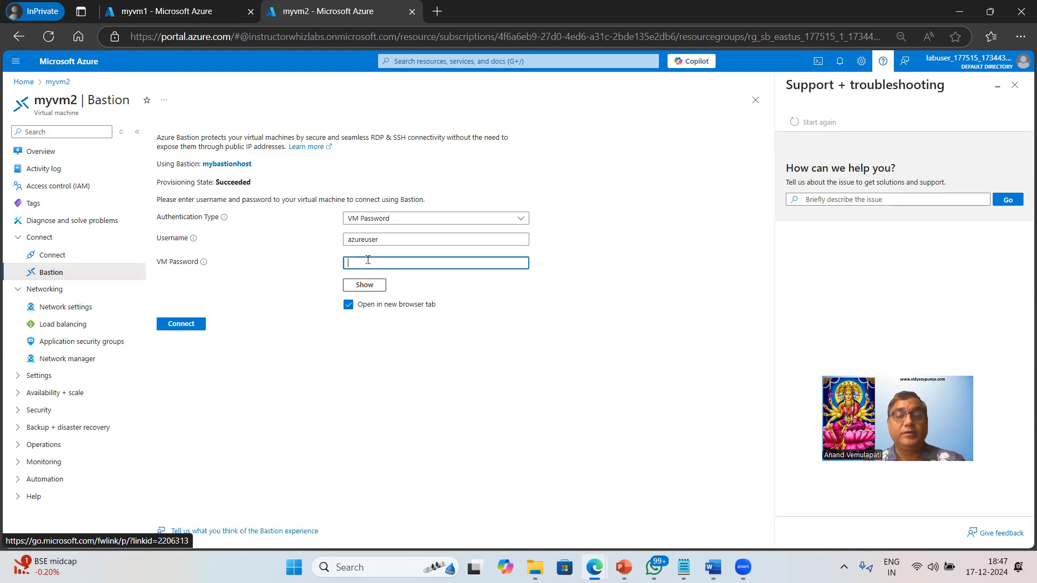
text(••)
key(BackSpace)
key(BackSpace)
text(•••)
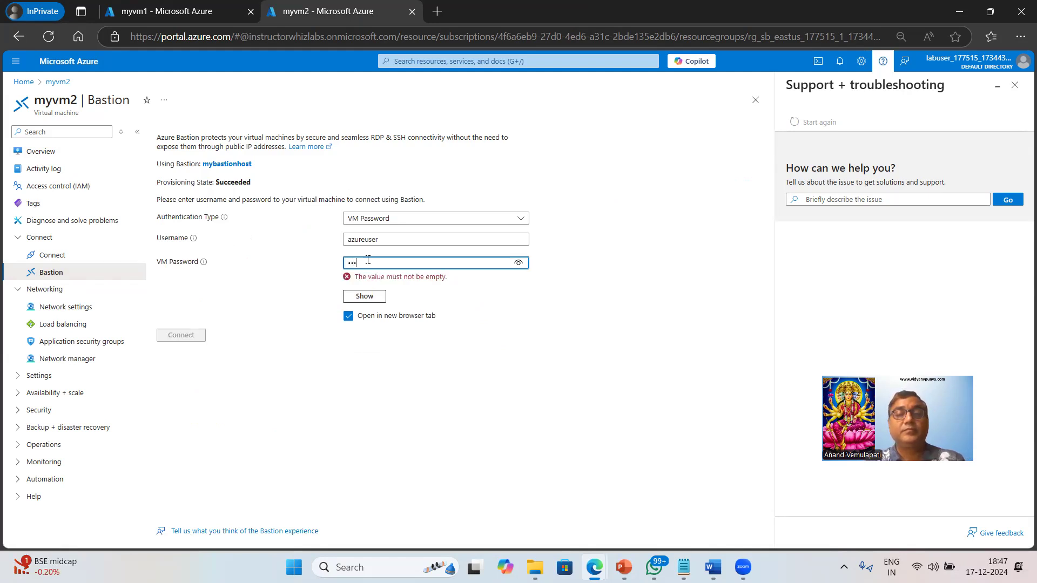
text(••••••••••)
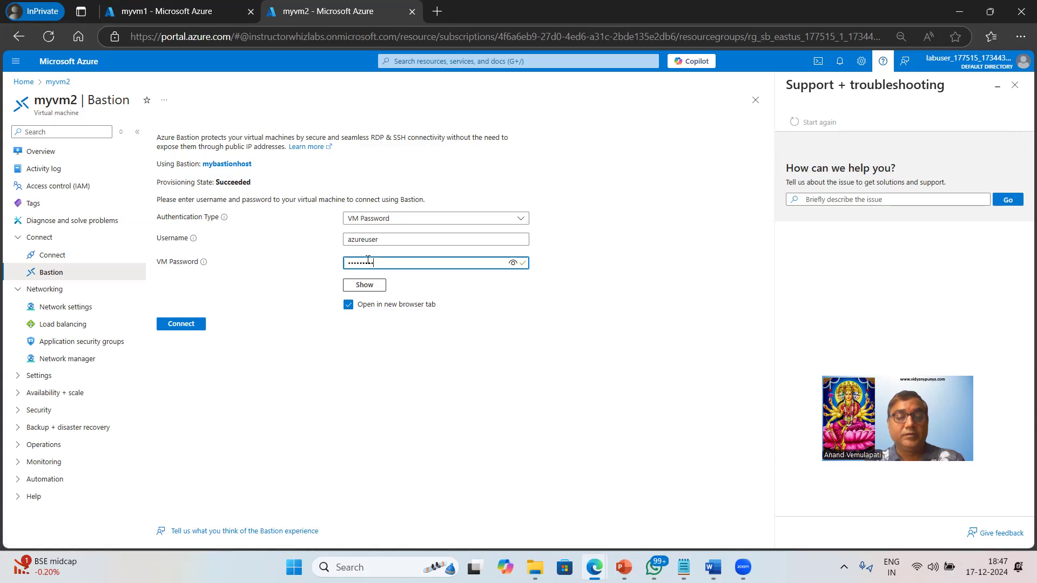
click(190, 323)
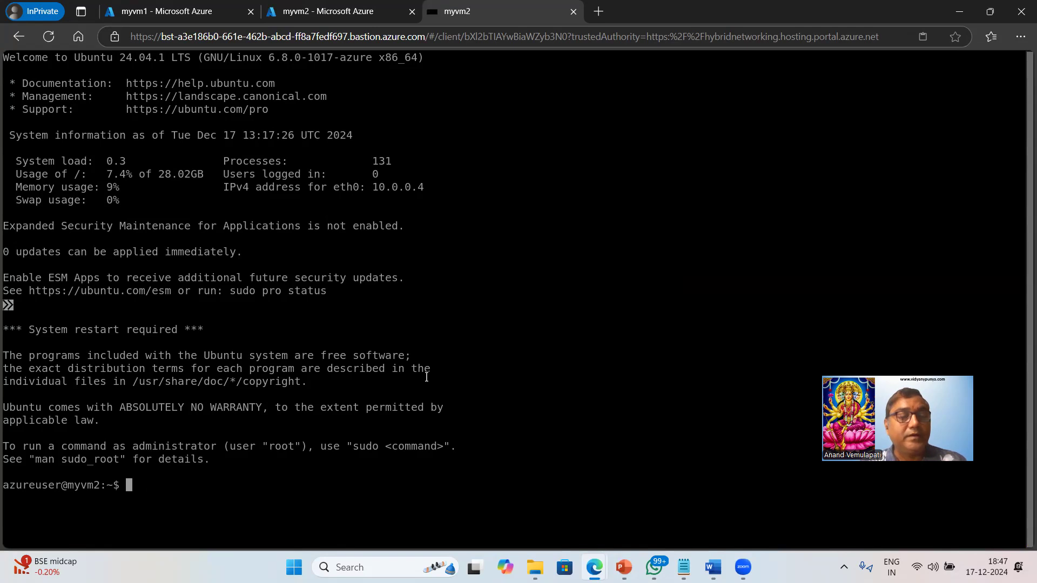
text(hostname)
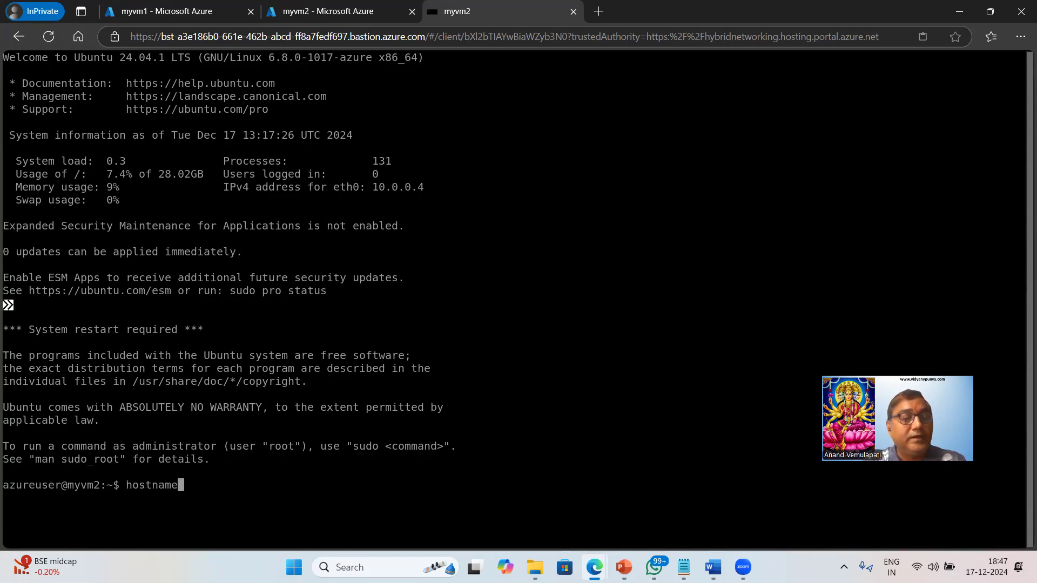
key(Return)
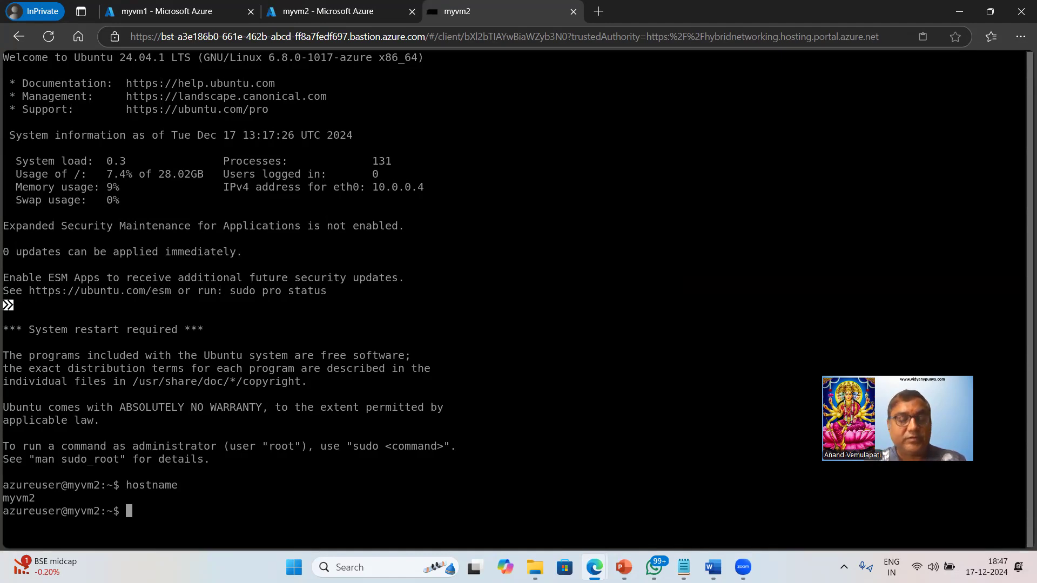
text(curl)
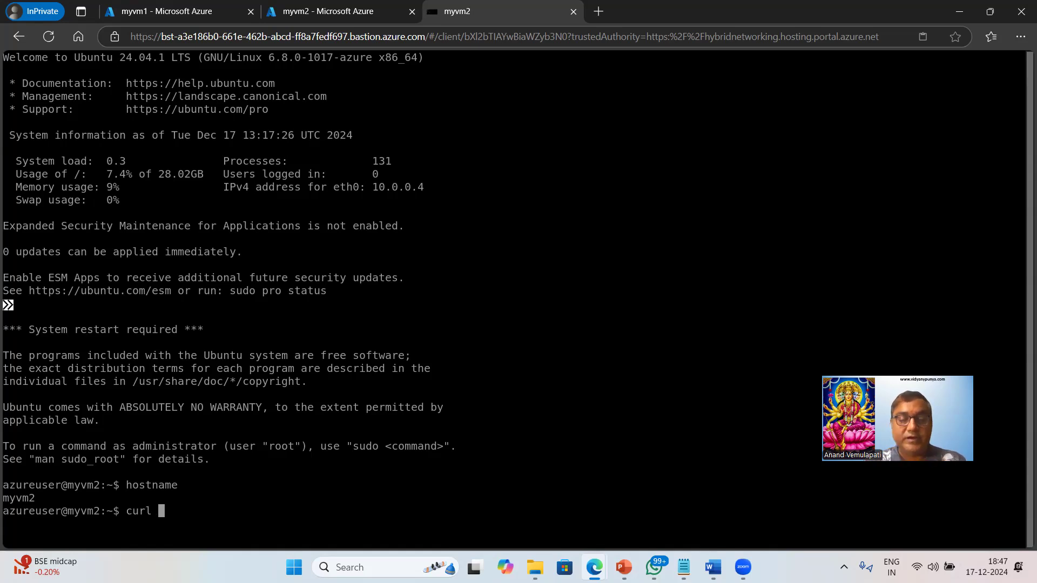
text( http)
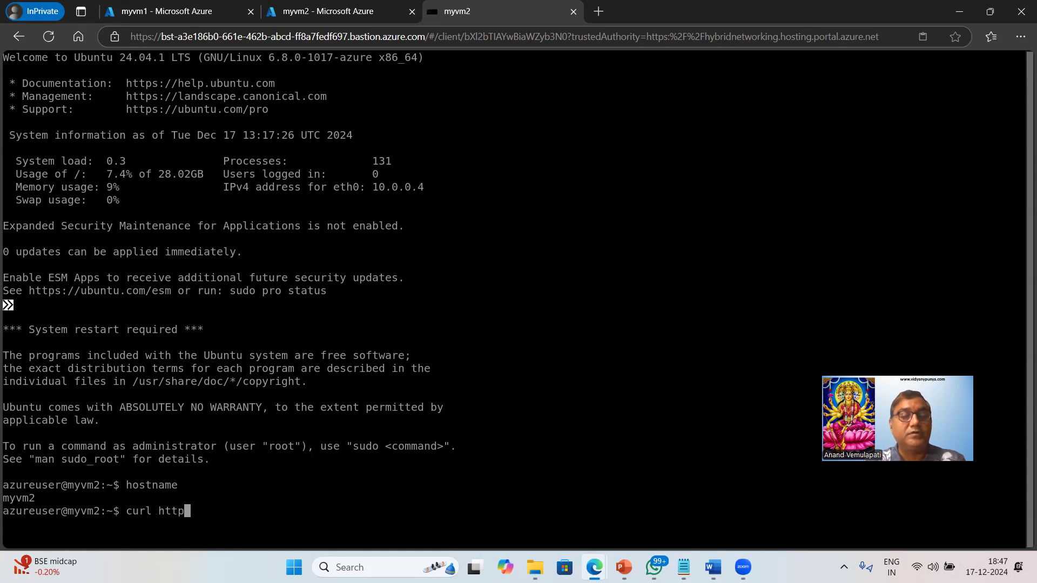
text(://locl)
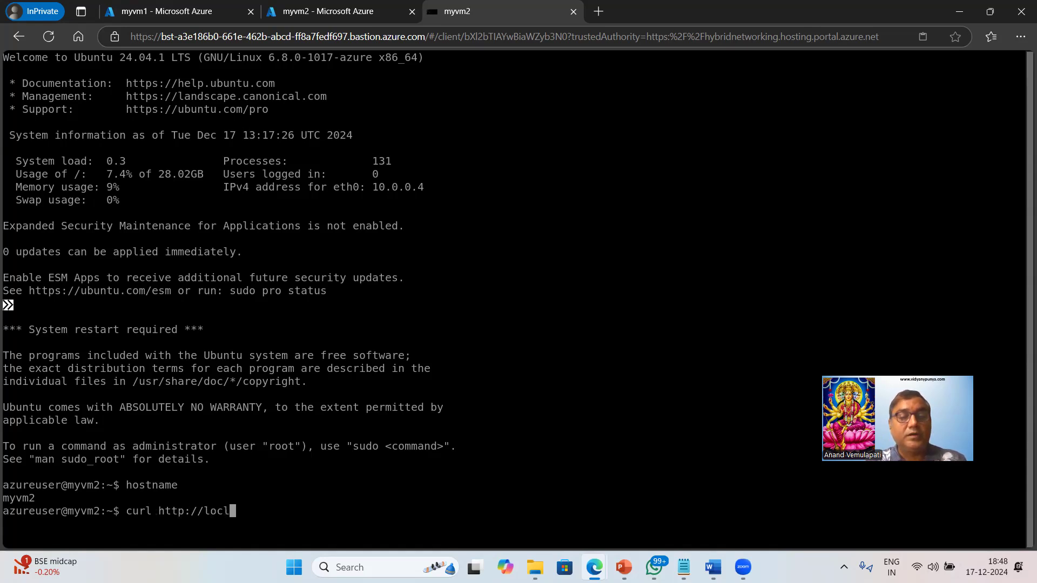
key(BackSpace)
text(alhost)
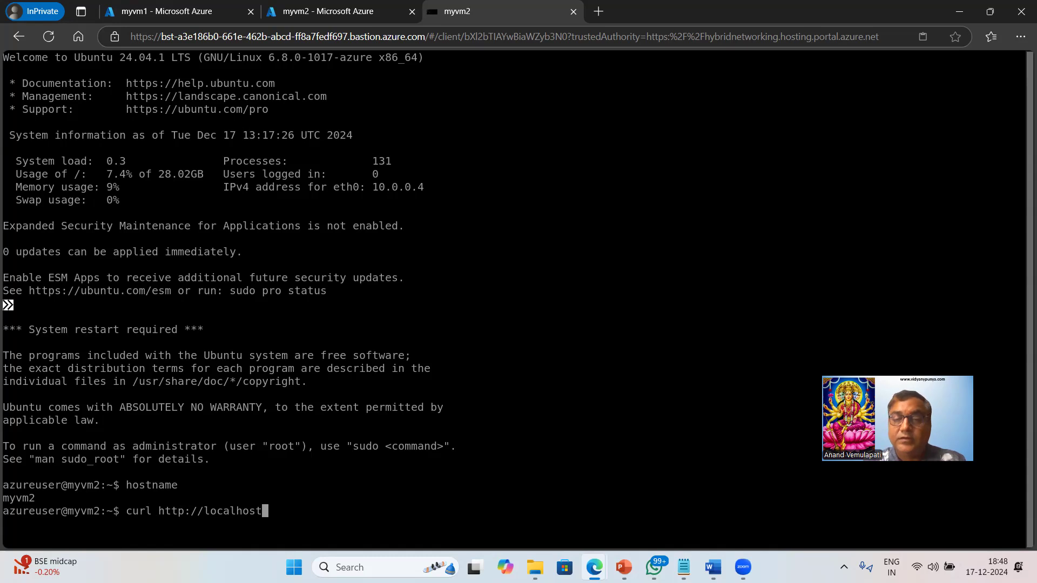
Switch to Notepad, review the page title and welcome message in cloud_customdata_nginx_Linux.txt, and return to the myvm2 session
mouse_move(684, 567)
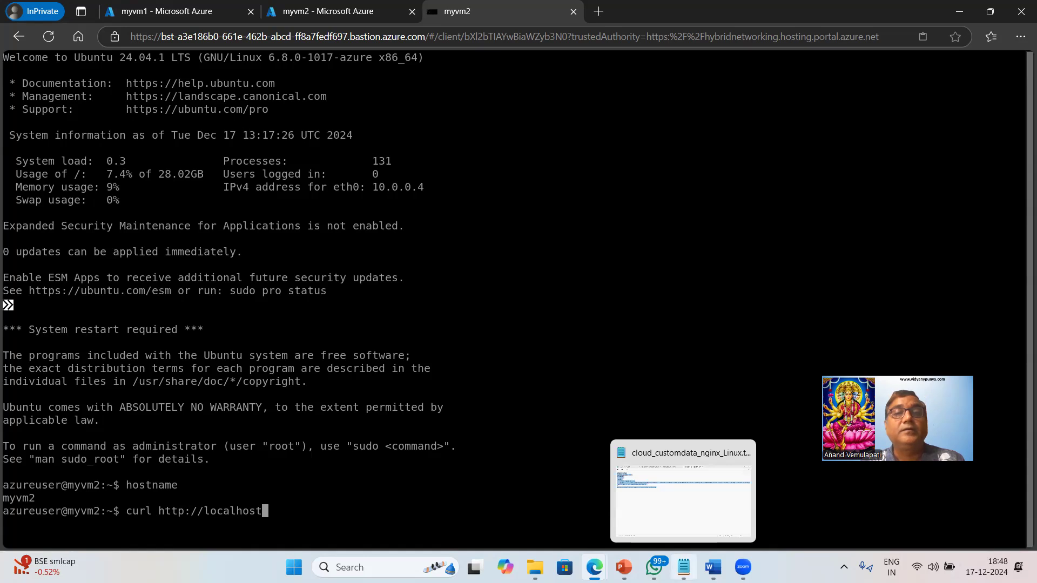
click(683, 568)
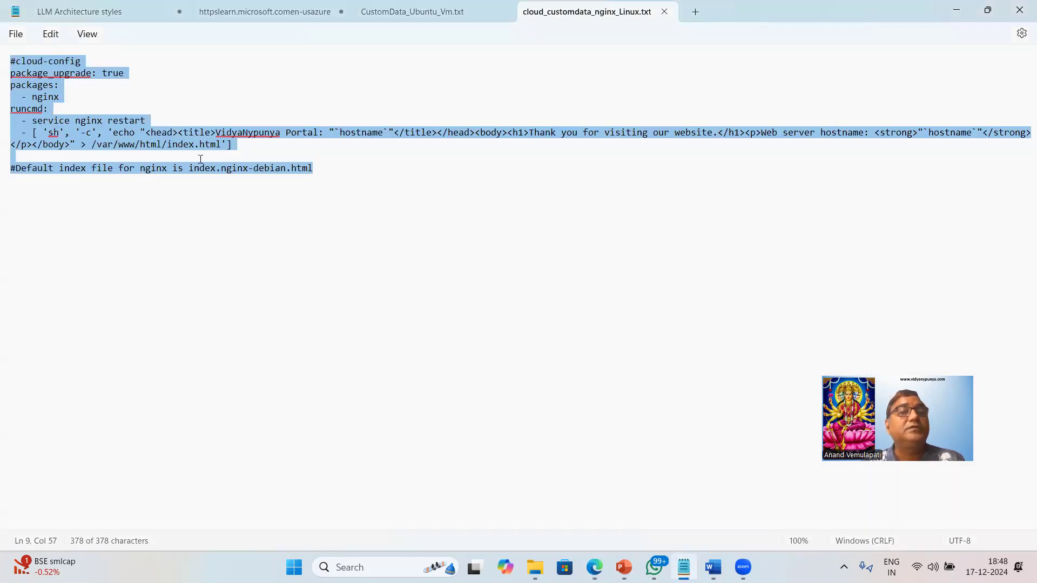
click(39, 76)
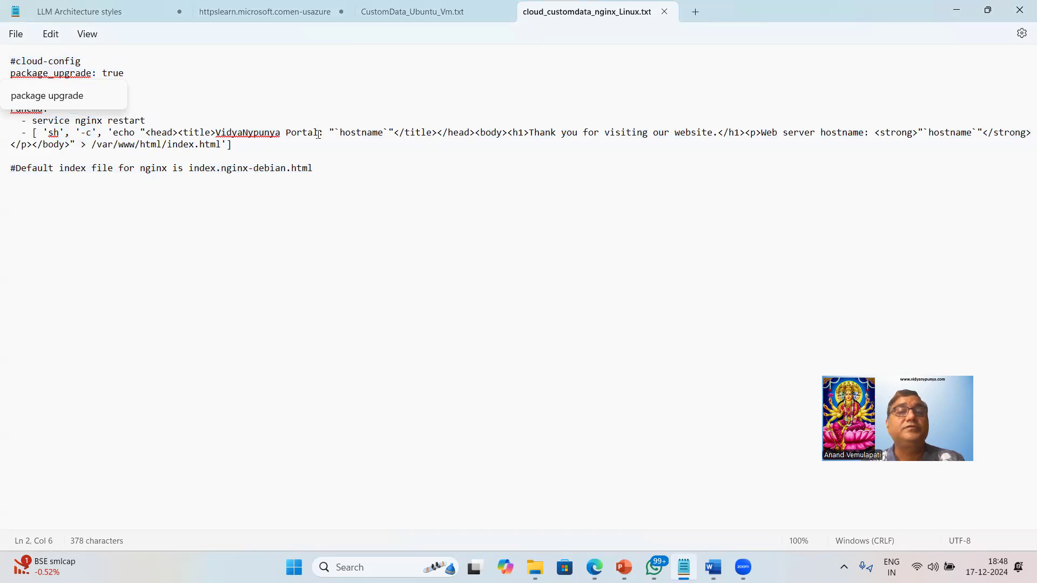
drag(221, 132, 319, 135)
drag(558, 138, 690, 145)
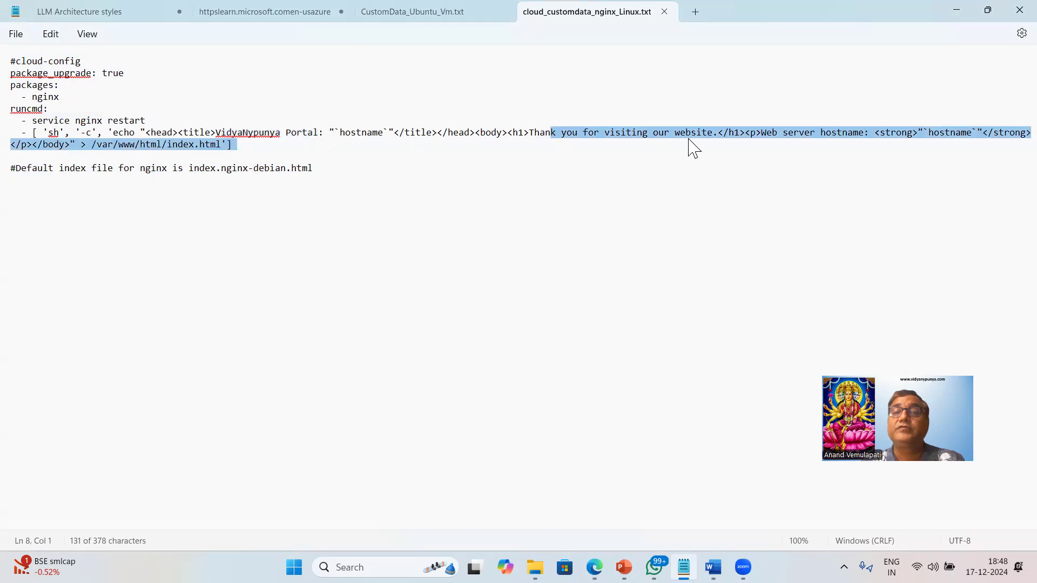
key(alt+Tab)
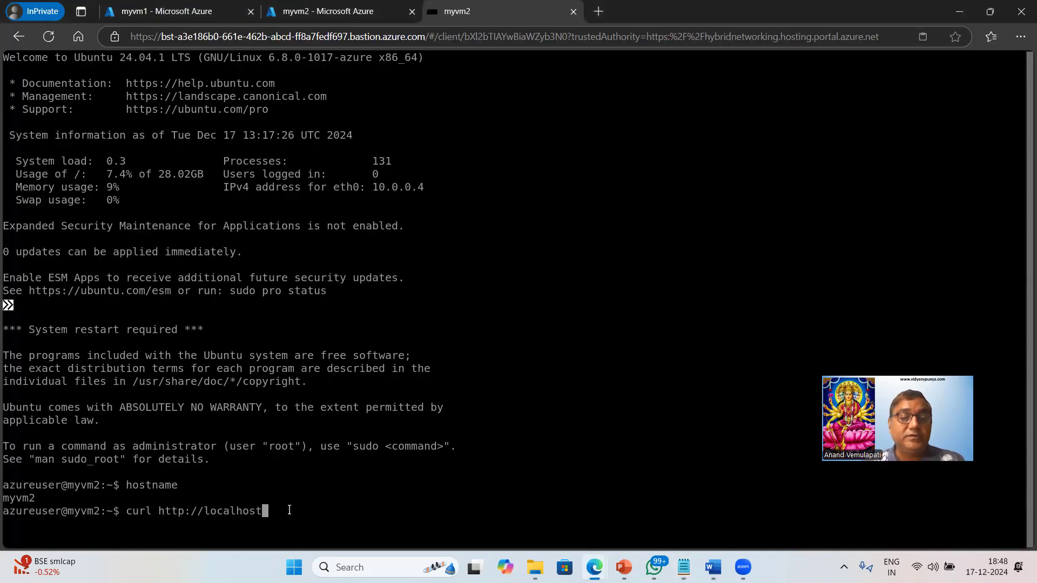
Execute the prepared curl command and examine the title, welcome message and hostname in the returned page
key(Return)
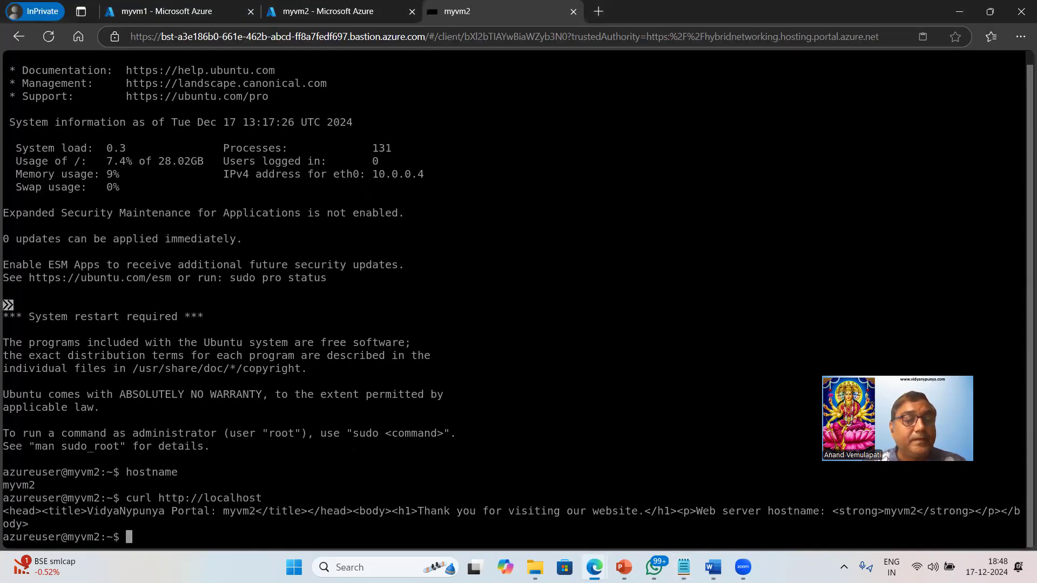
drag(86, 511, 210, 511)
drag(424, 511, 617, 511)
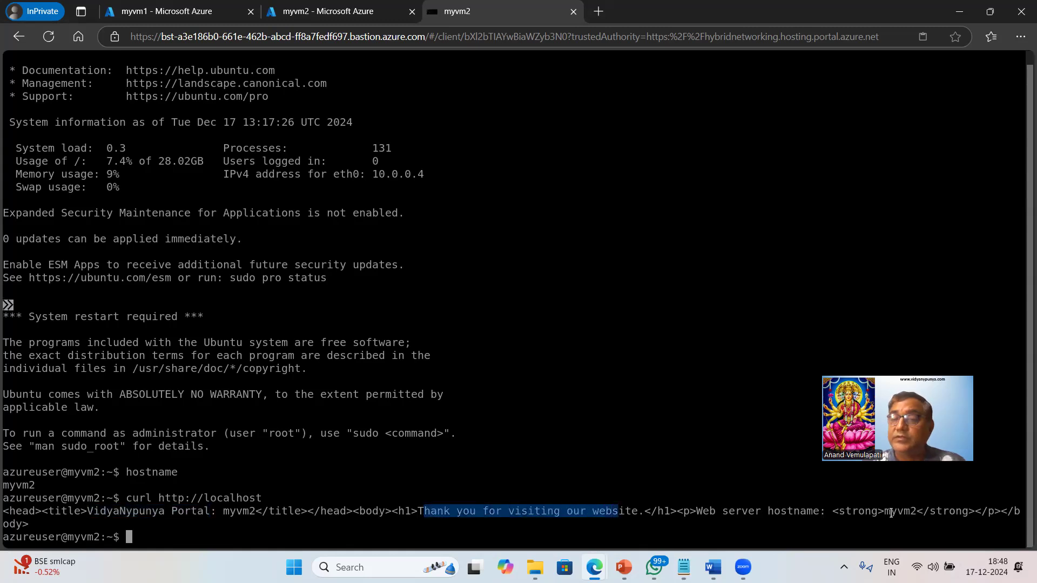
drag(880, 513, 919, 512)
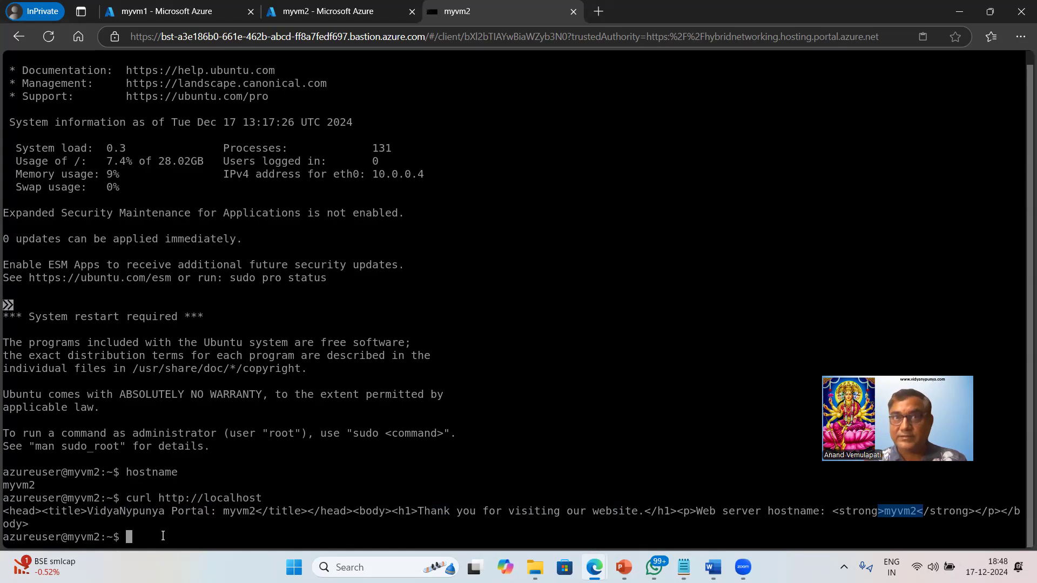
Log out of myvm2 with exit and close the Bastion session
text(e)
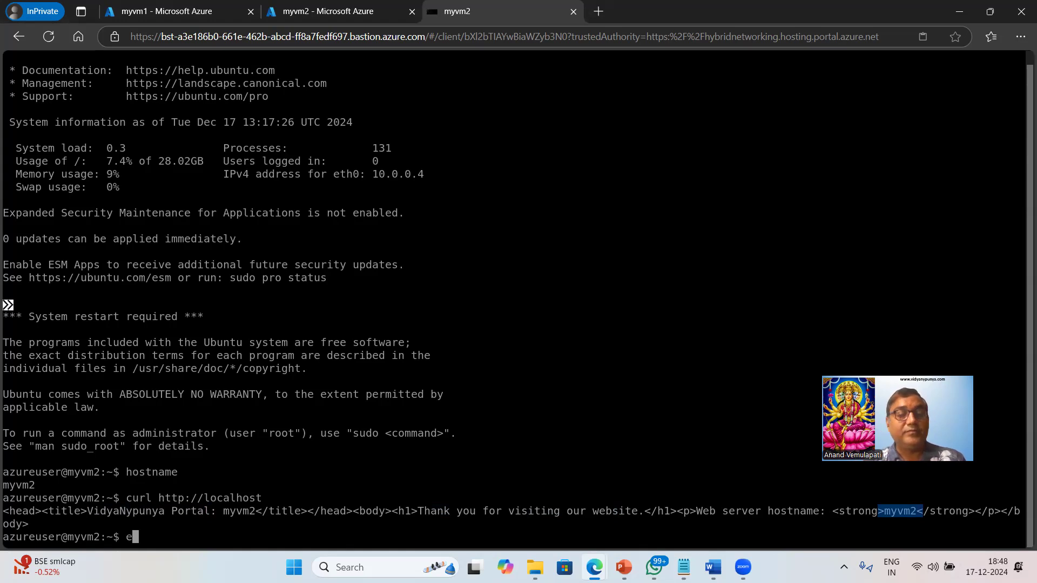
text(xit)
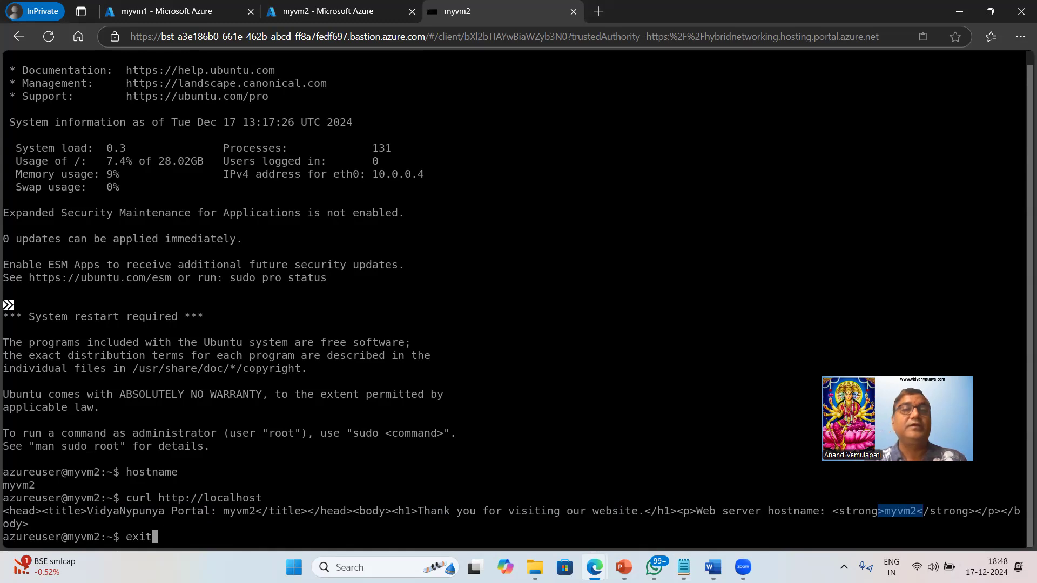
key(Return)
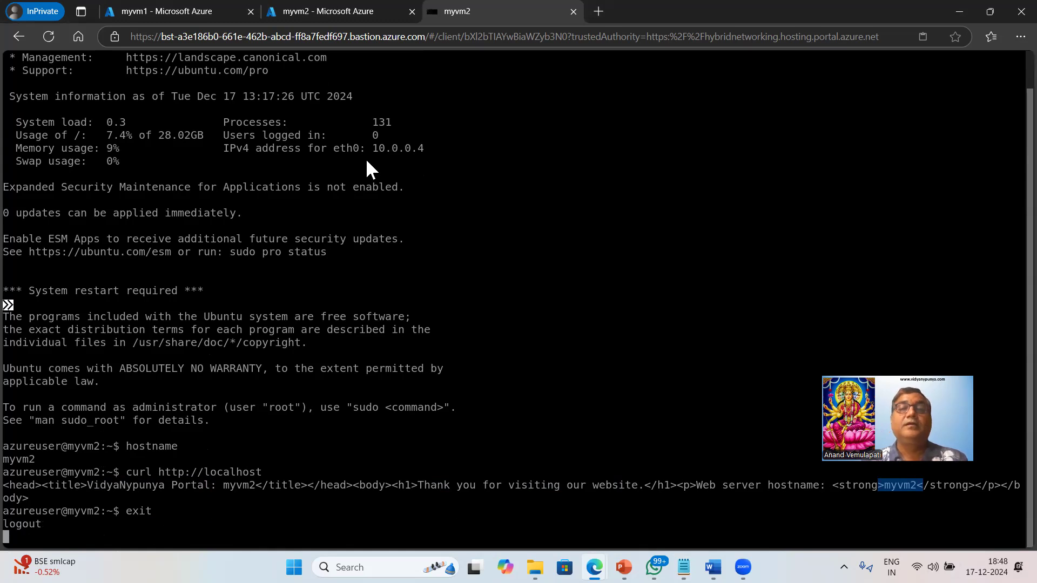
click(574, 328)
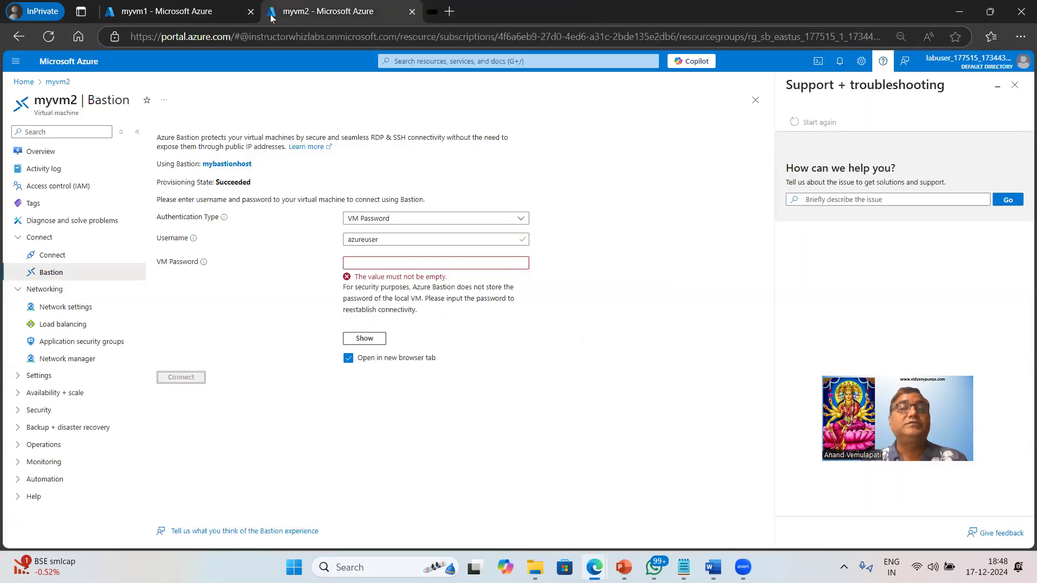
Open the Bastion connection page of myvm1 and enter azureuser as the username
click(184, 15)
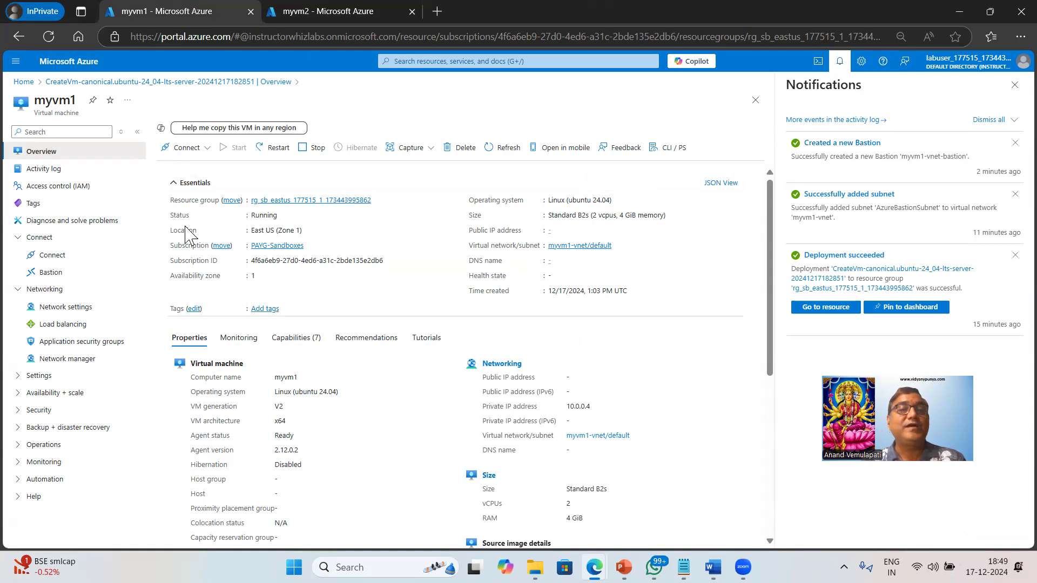
click(200, 148)
click(194, 187)
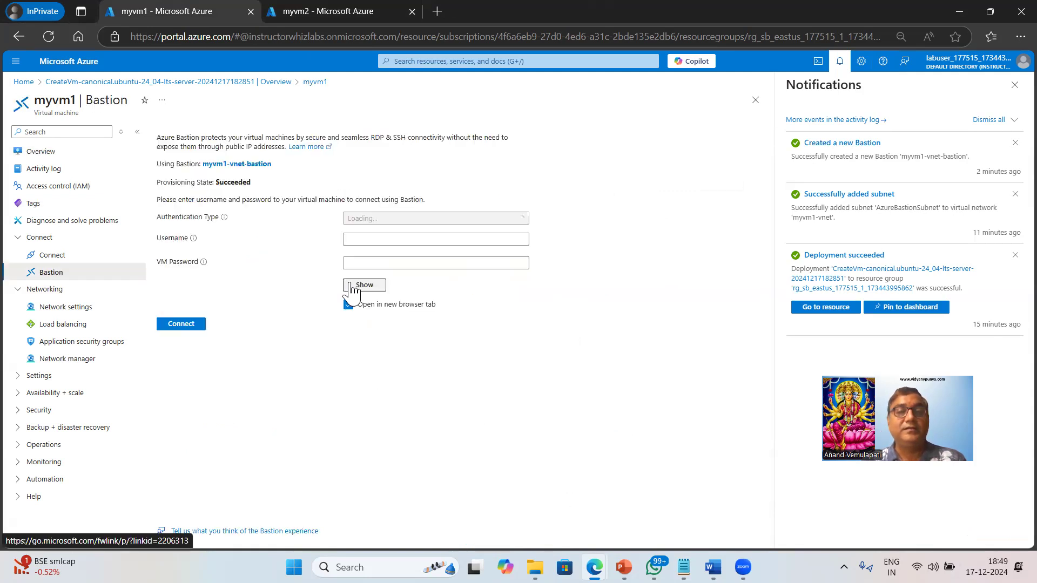
click(392, 240)
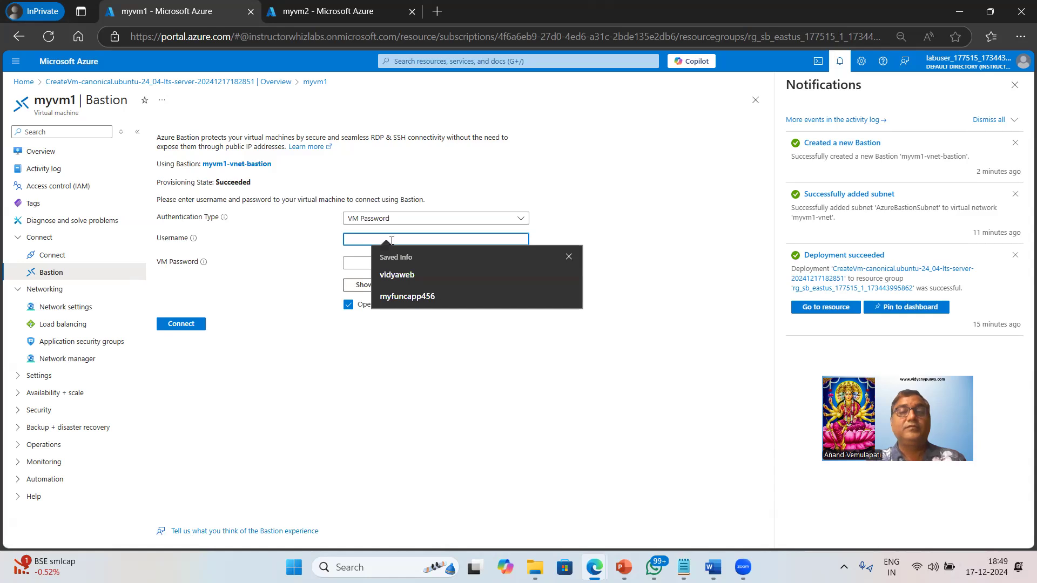
text(azureuser)
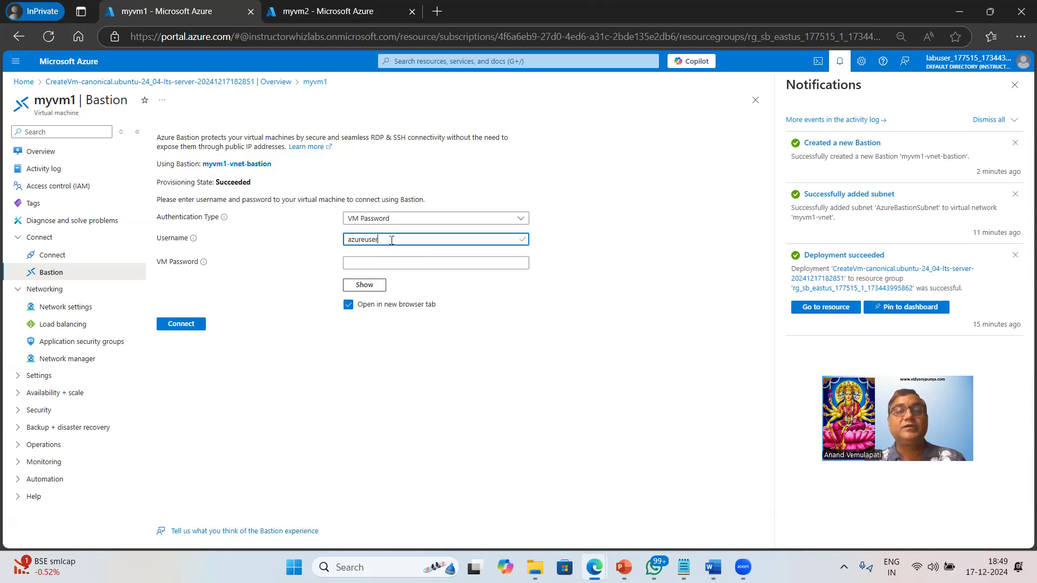
key(Tab)
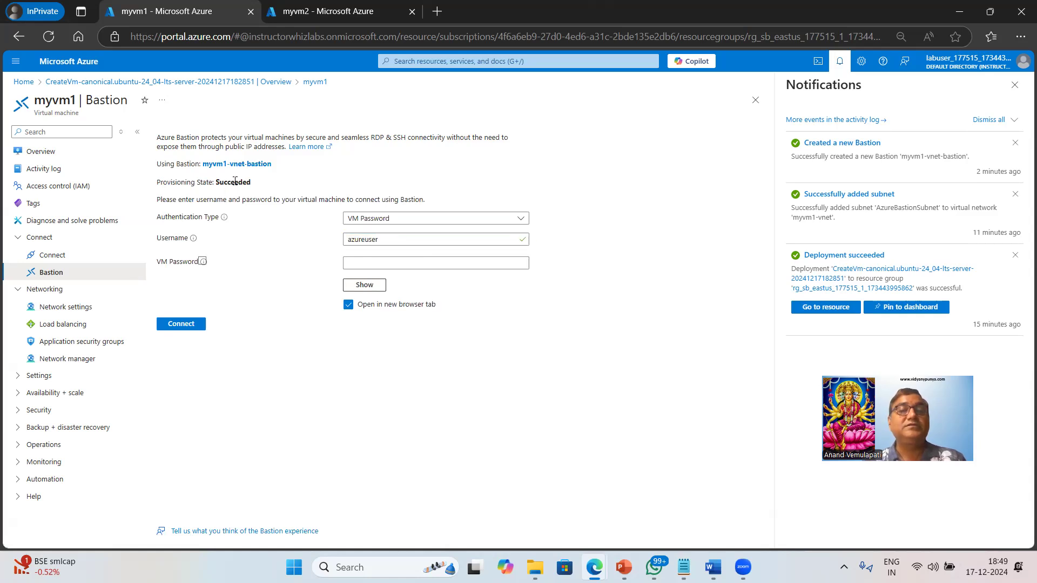
Enter the VM password, connect to myvm1 through Bastion in a new tab, and allow the session clipboard access
drag(254, 184, 181, 183)
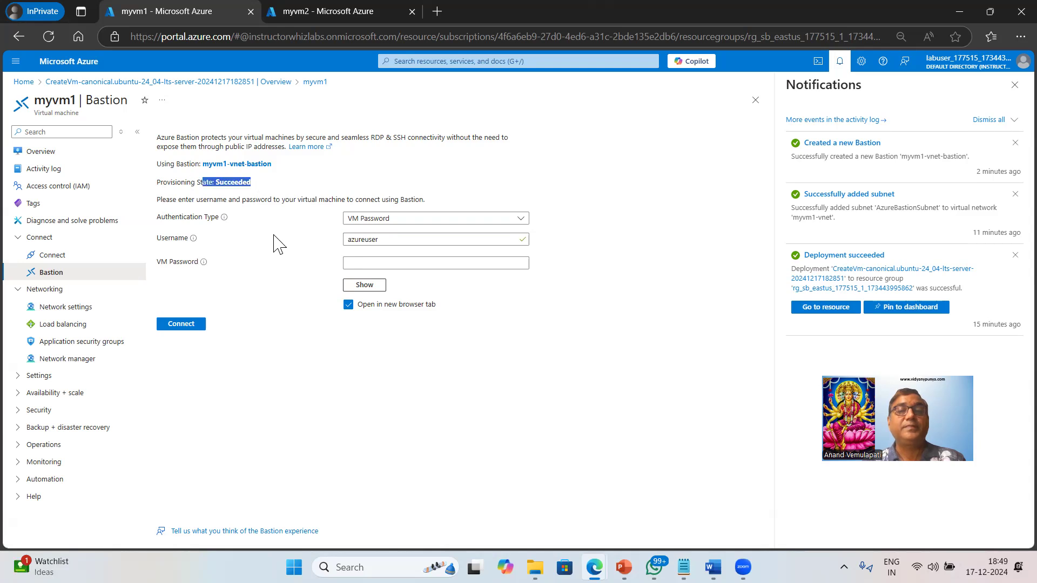
click(375, 259)
text(•••••••••)
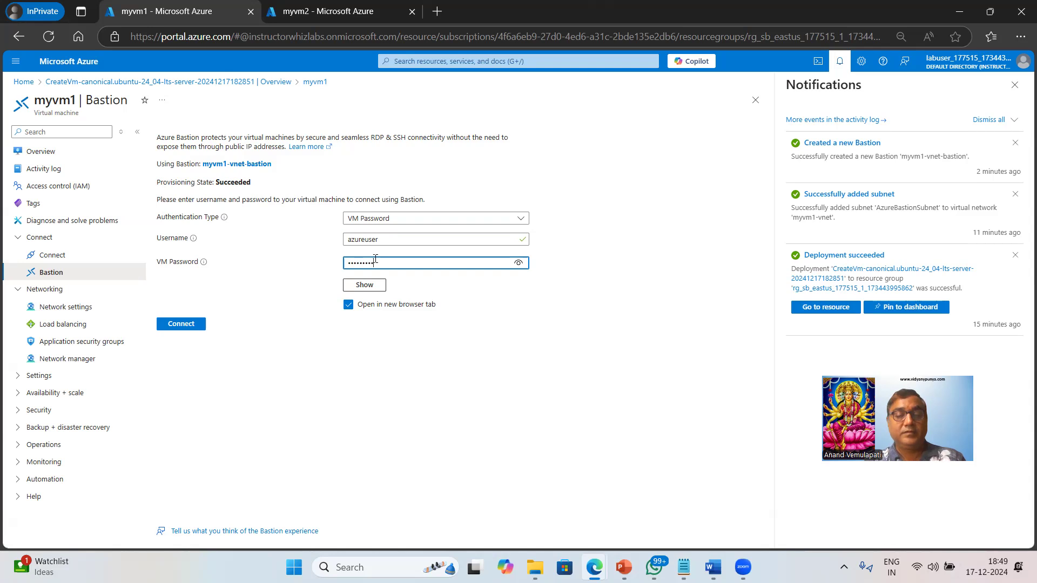
click(183, 324)
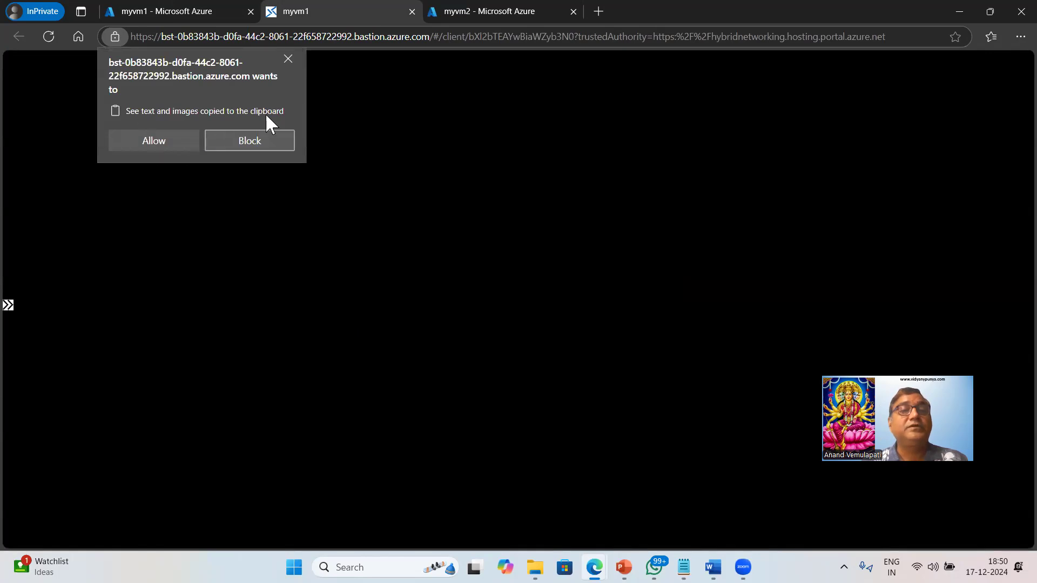
click(153, 142)
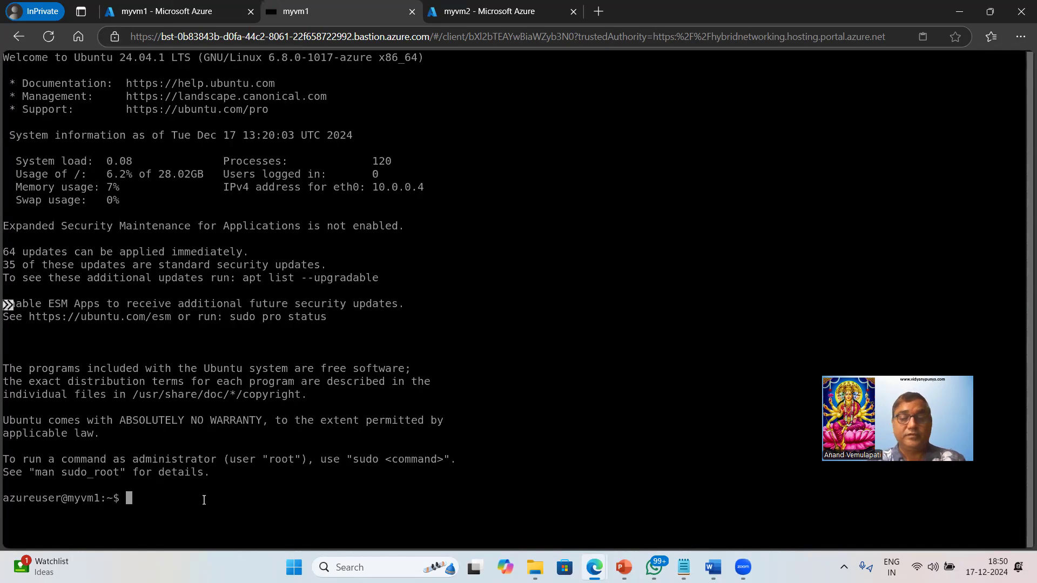
text(hostname)
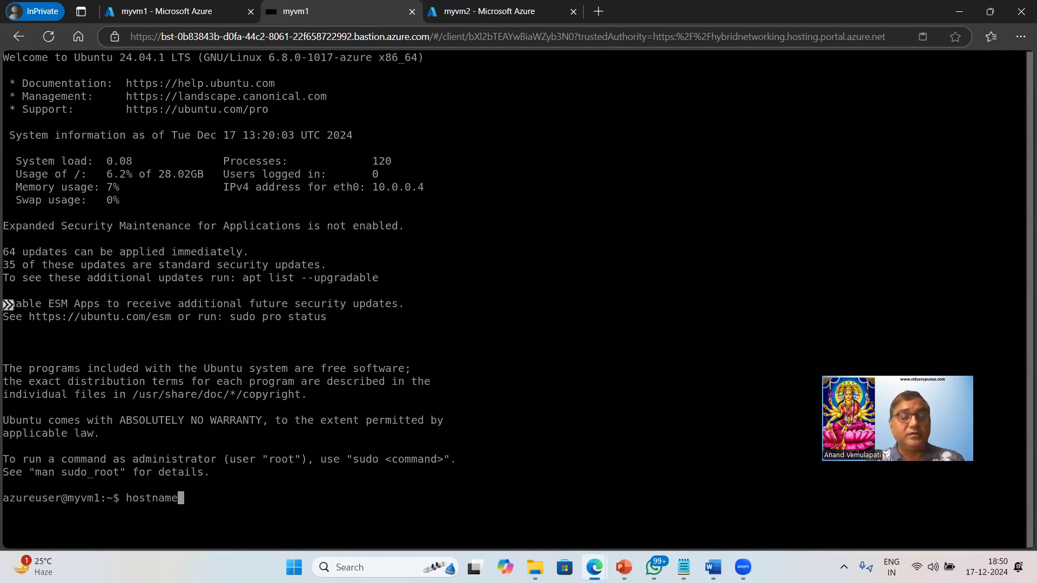
key(Return)
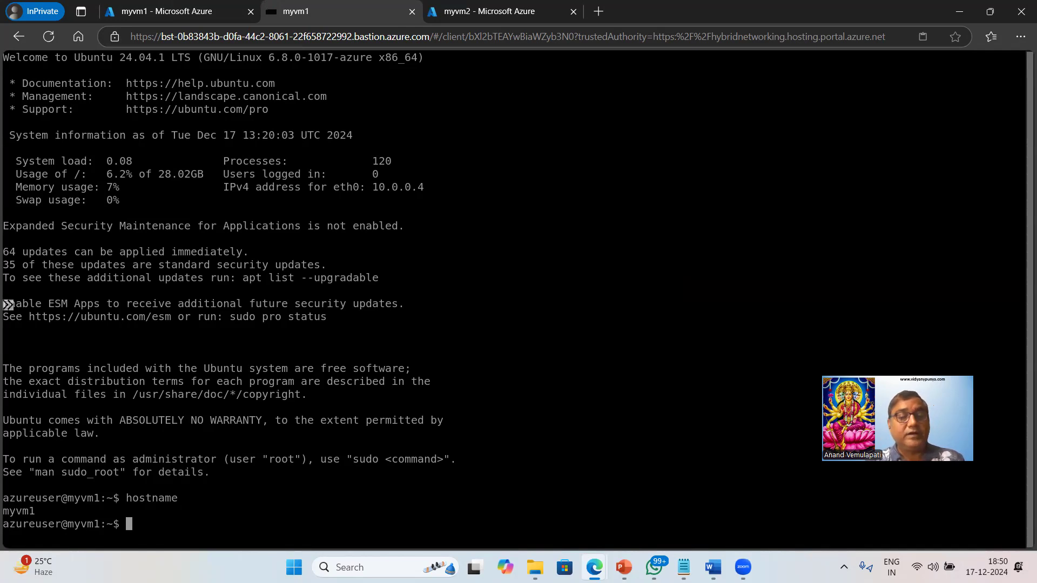
text(curl http://localhost)
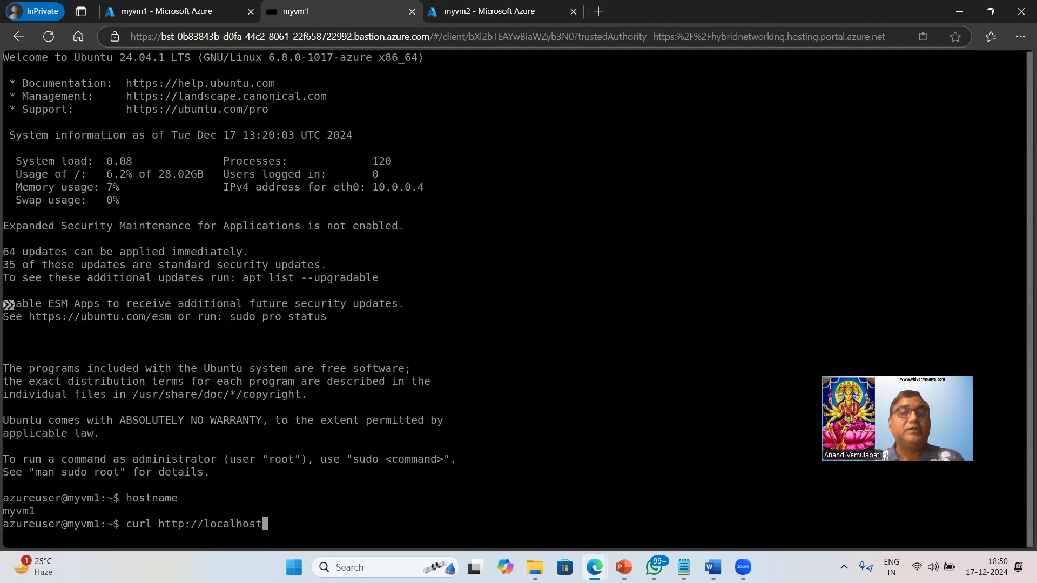
Switch to Notepad and review the HTML message written by the echo line in CustomData_Ubuntu_Vm.txt
click(684, 567)
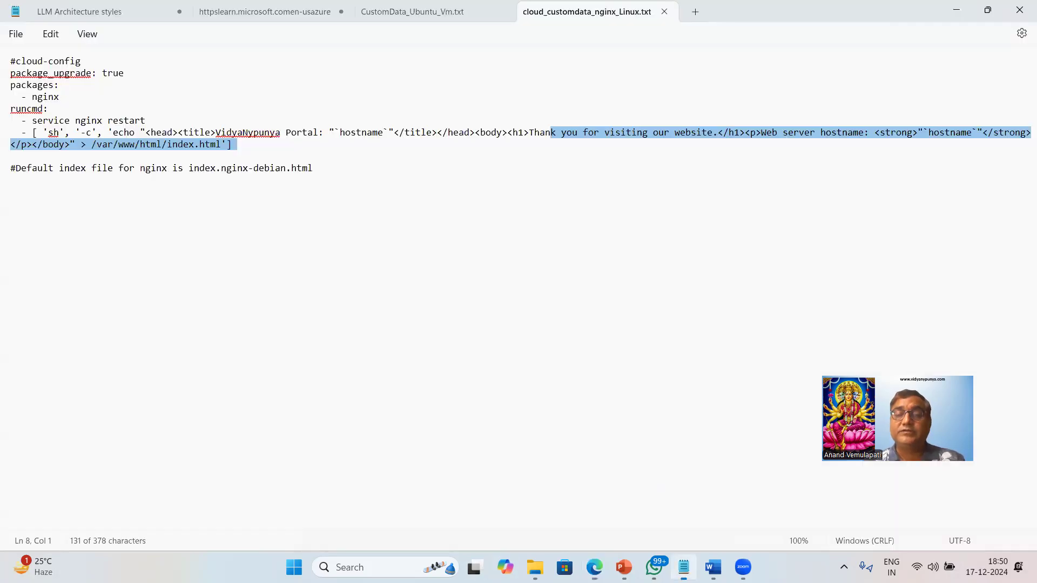
click(419, 17)
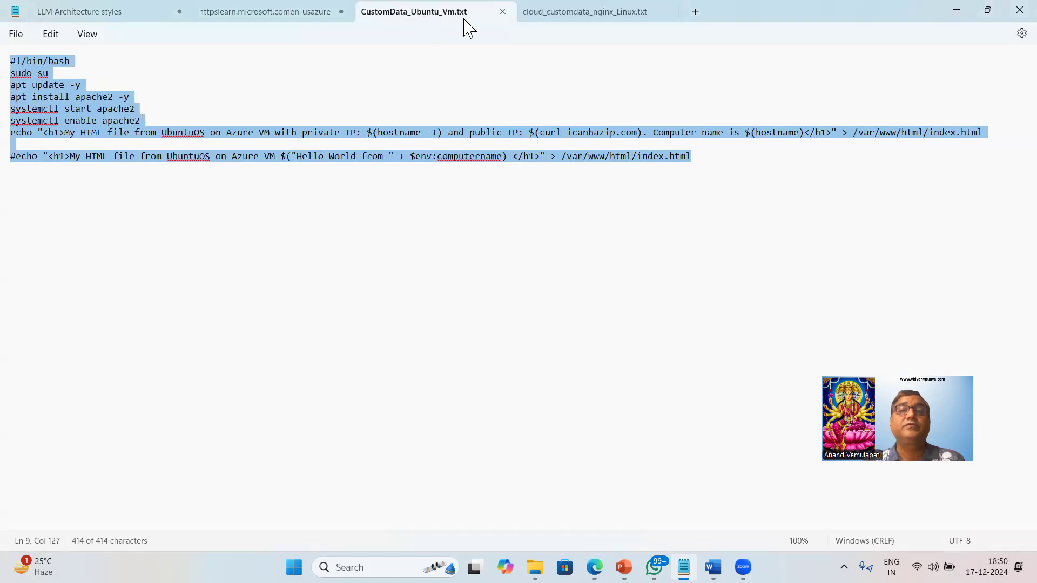
click(546, 139)
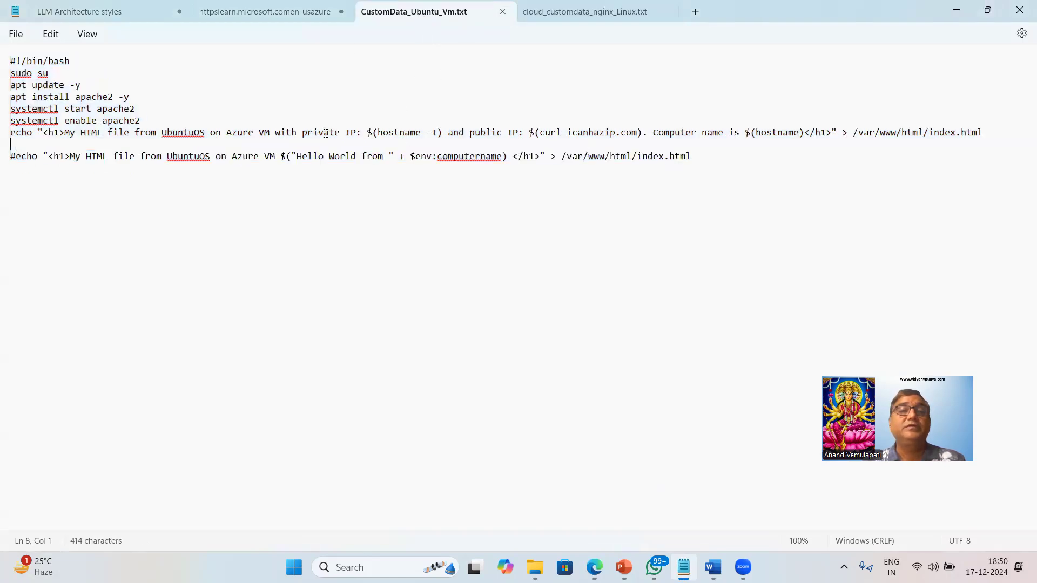
drag(65, 132, 342, 143)
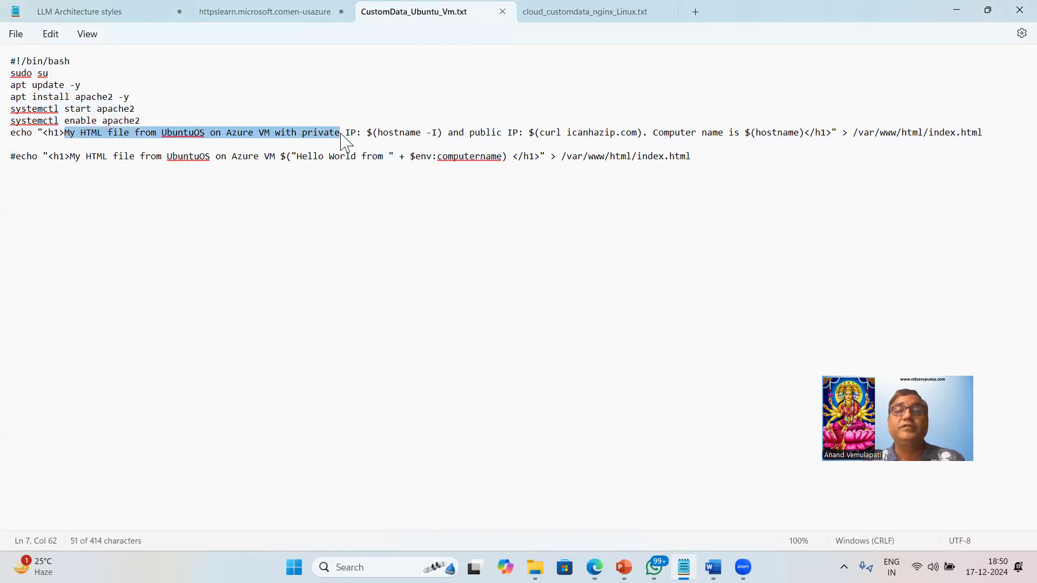
Return to the myvm1 session, execute the prepared curl command and examine the returned page text
key(alt+Tab)
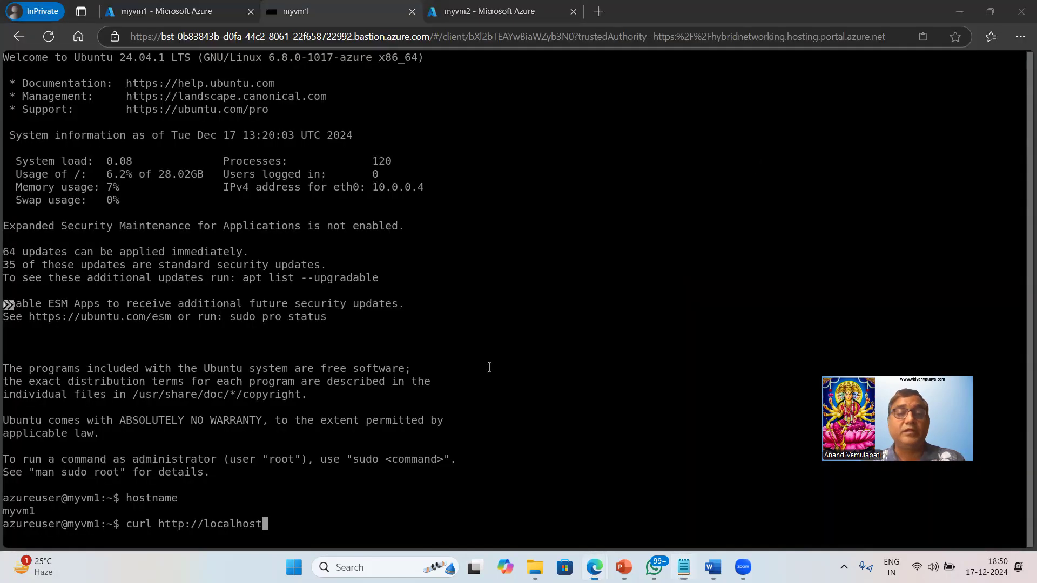
key(Return)
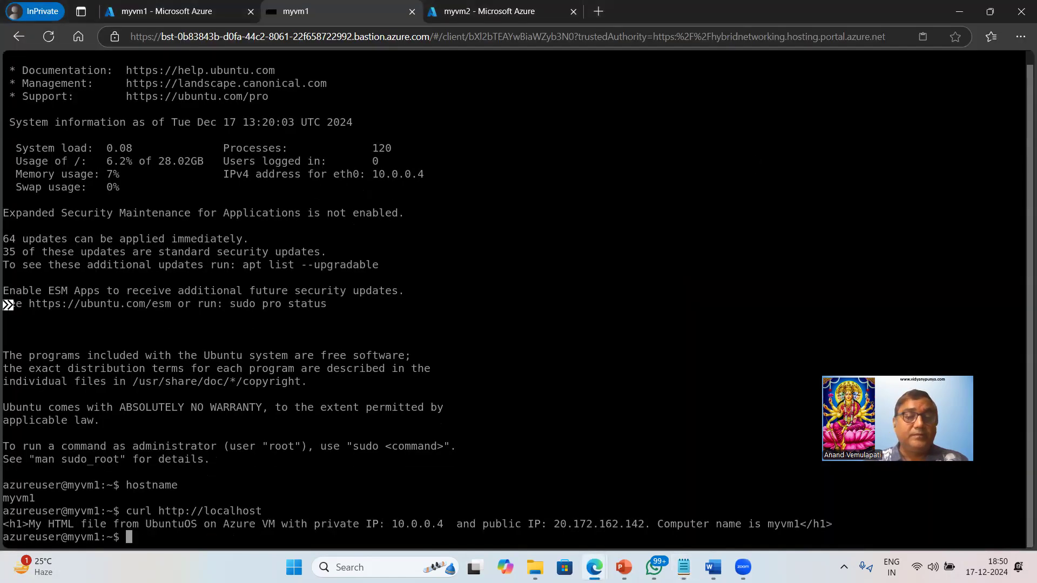
drag(28, 525, 805, 524)
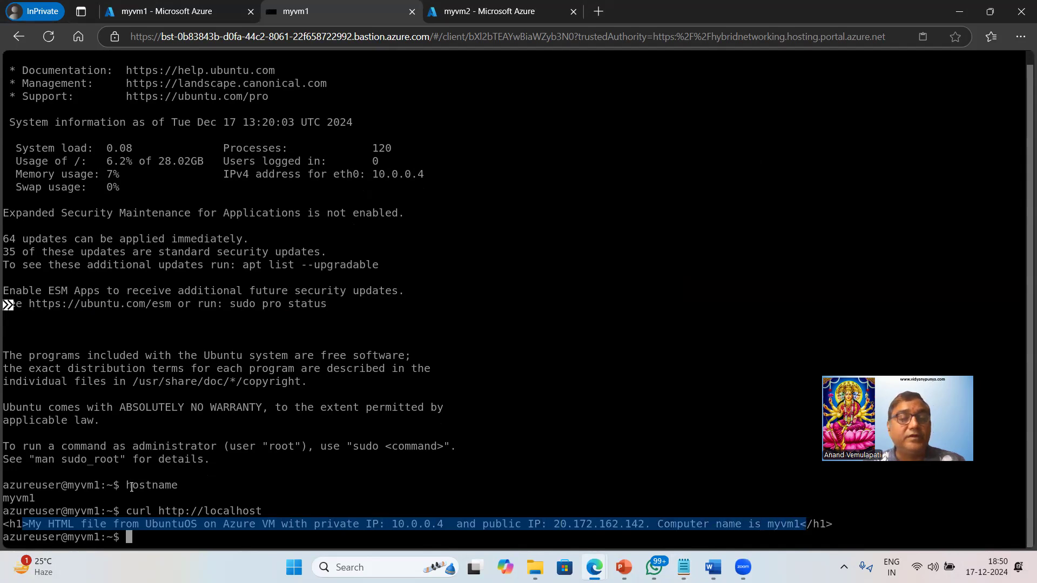
Compare the private IP on myvm1's Overview page with the curl output and the Notepad custom data script
click(143, 16)
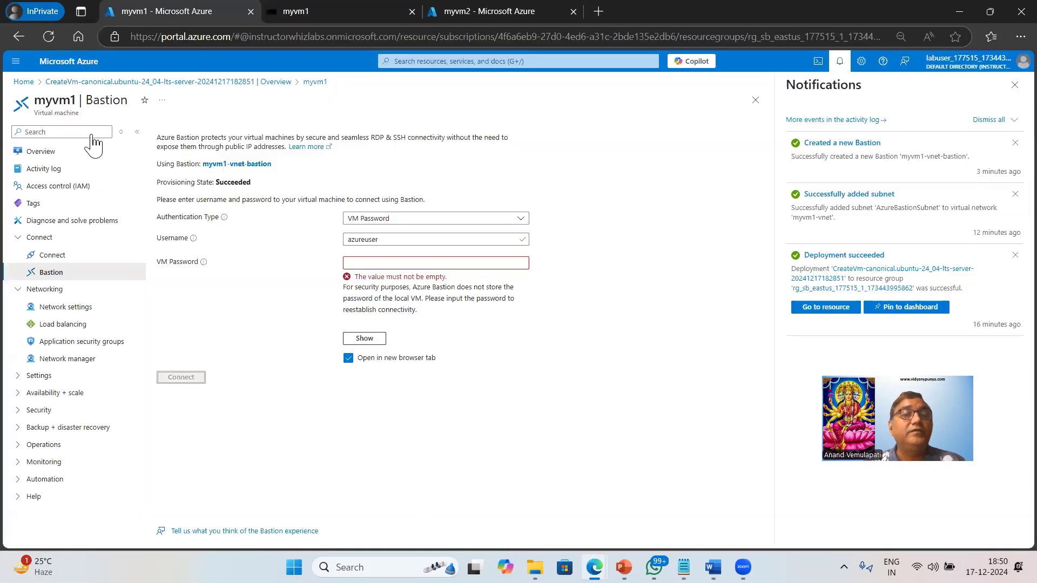
click(46, 155)
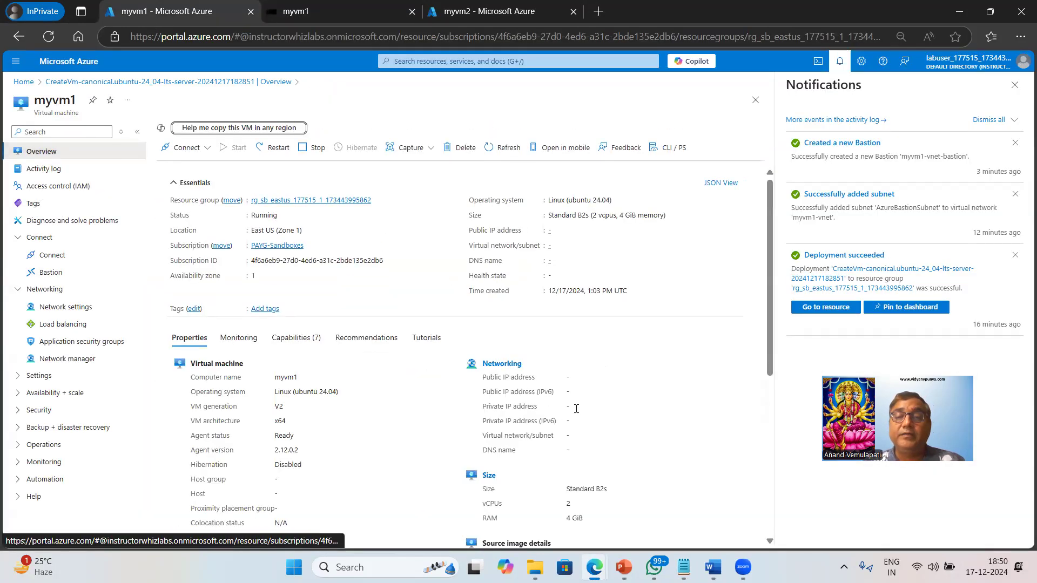
click(341, 12)
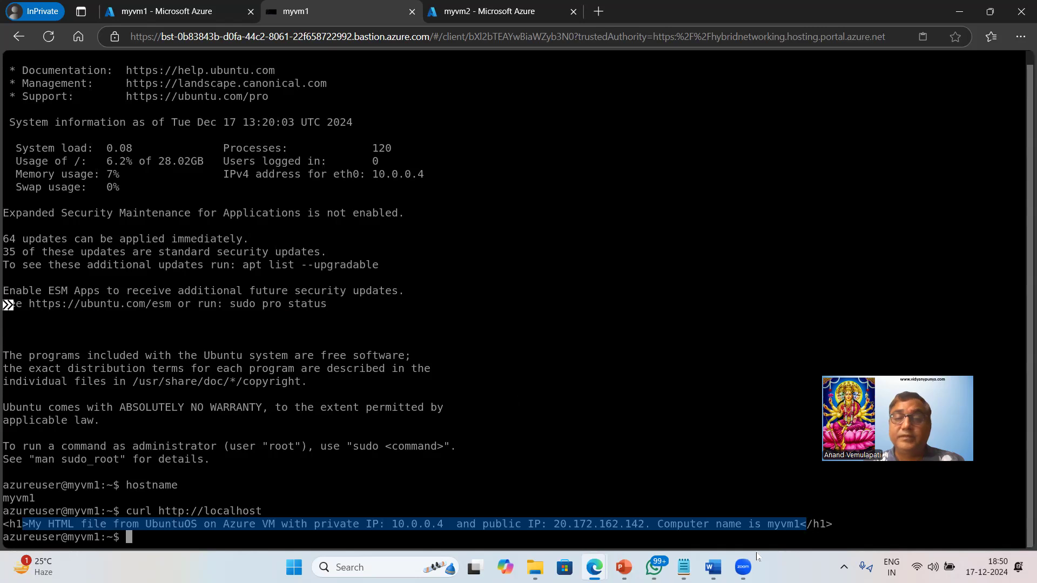
drag(392, 525, 470, 525)
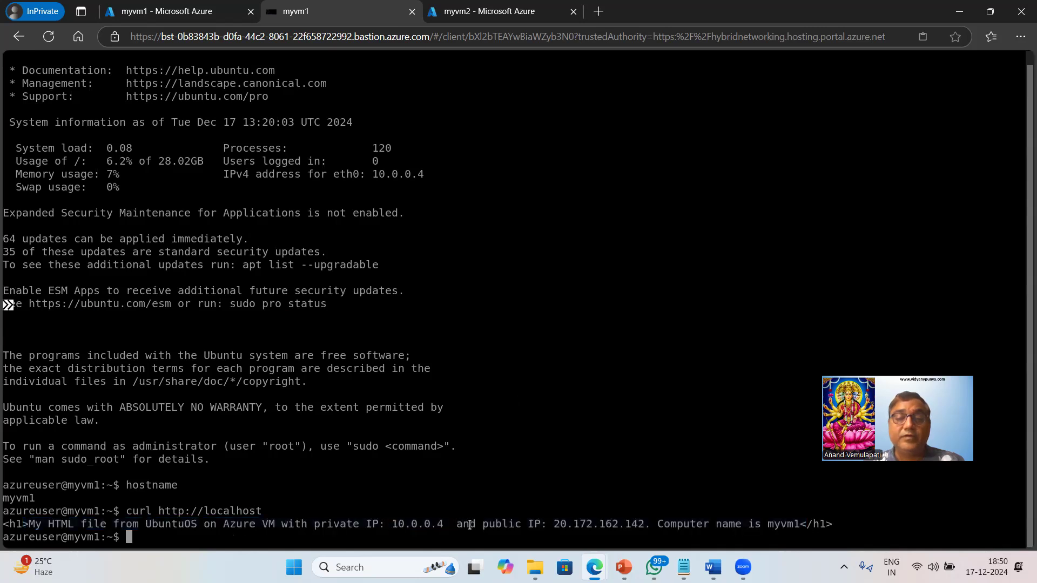
key(alt+Tab)
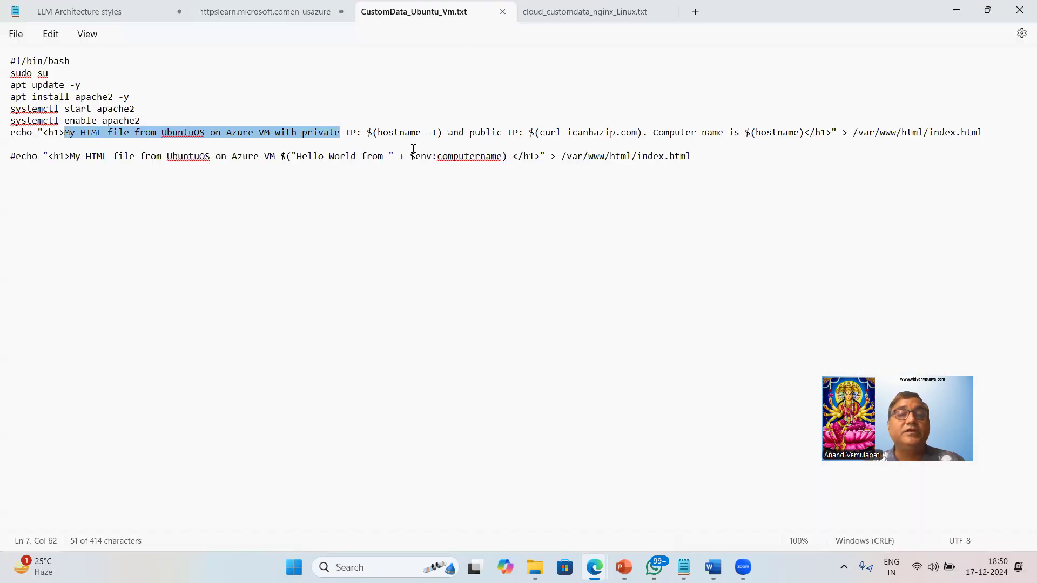
key(alt+Tab)
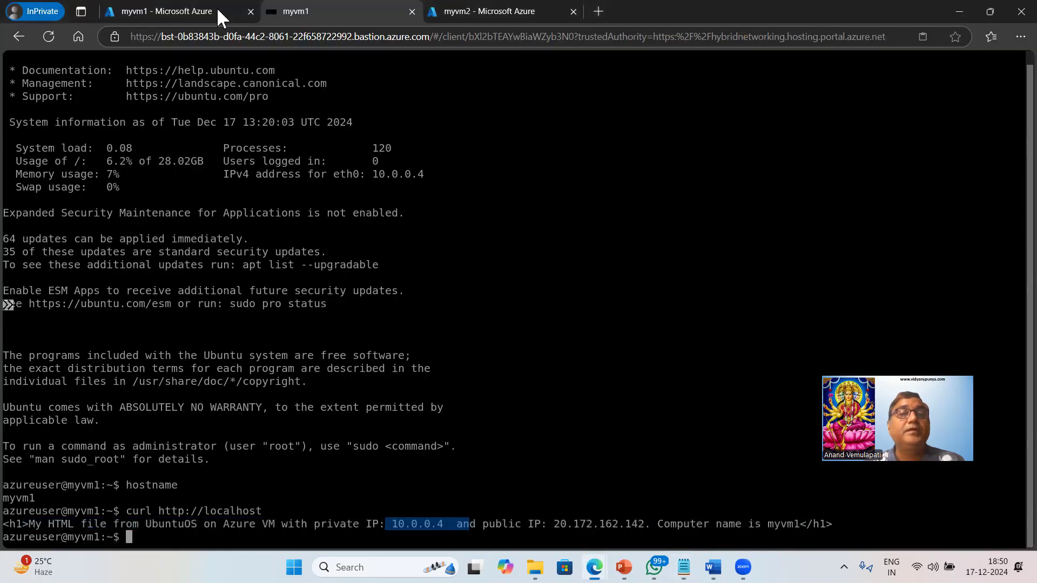
Check the computer name in myvm1's Overview properties and return to the myvm1 Bastion session
click(186, 12)
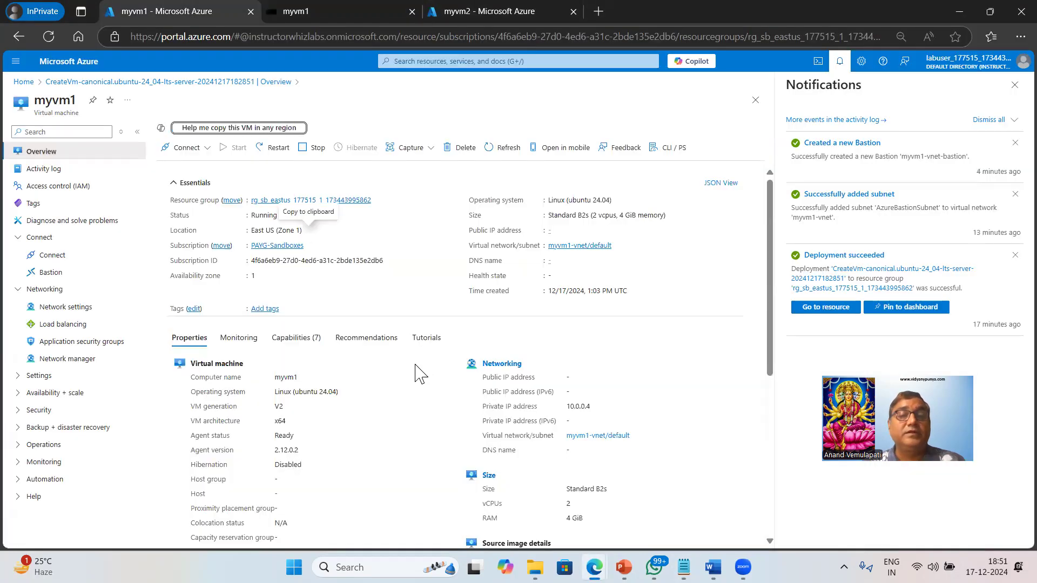
double_click(277, 377)
right_click(280, 379)
click(348, 313)
key(ctrl+Tab)
Log out of myvm1 with exit and close the Bastion session
text(exit)
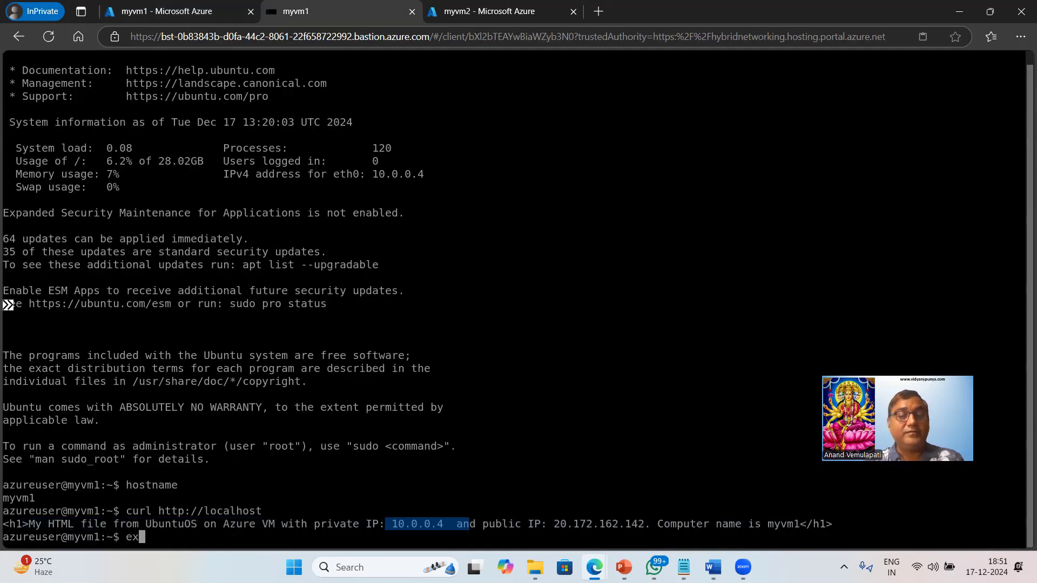
key(Return)
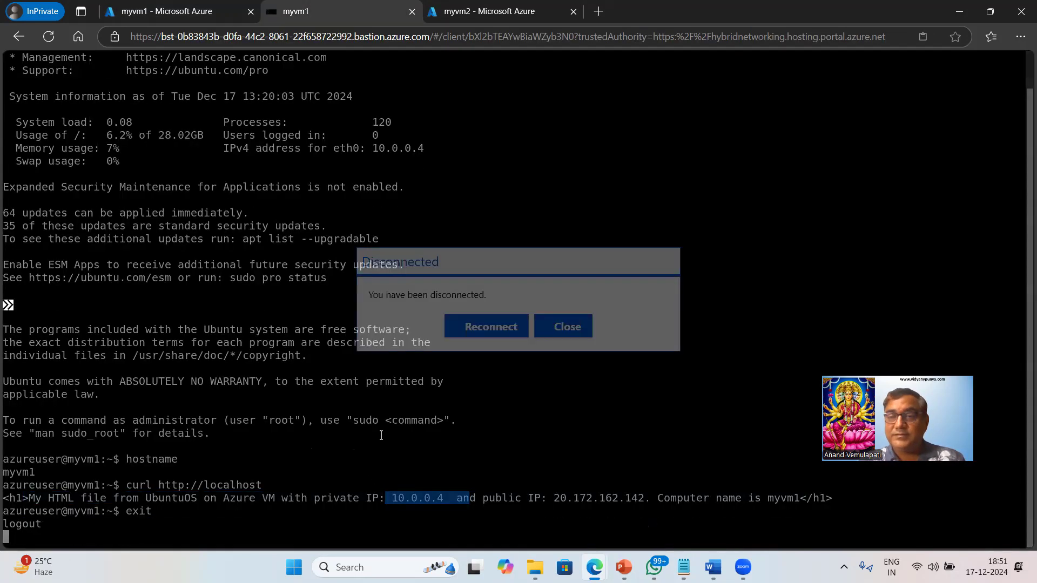
click(572, 330)
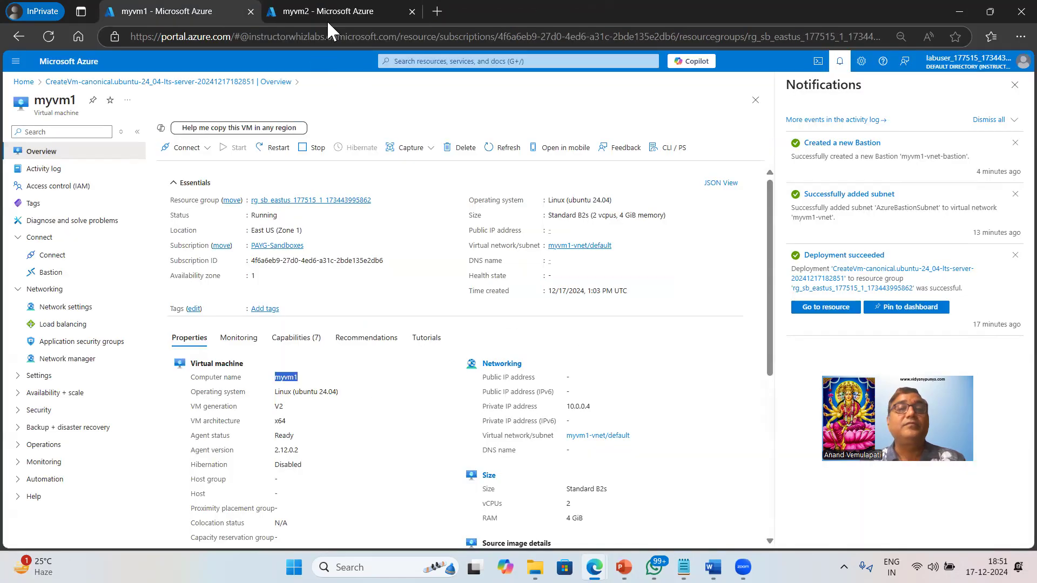
mouse_move(332, 12)
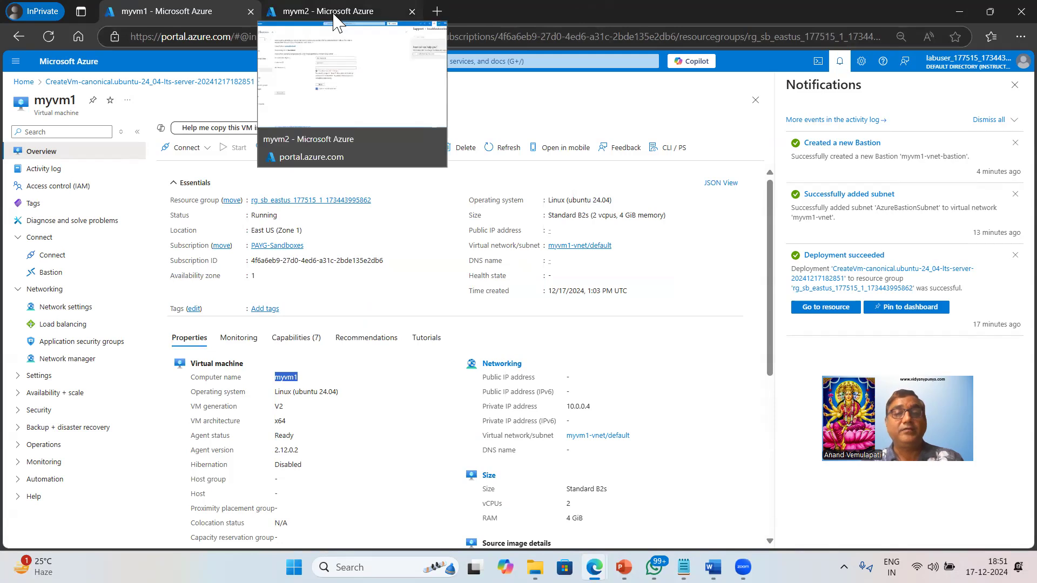